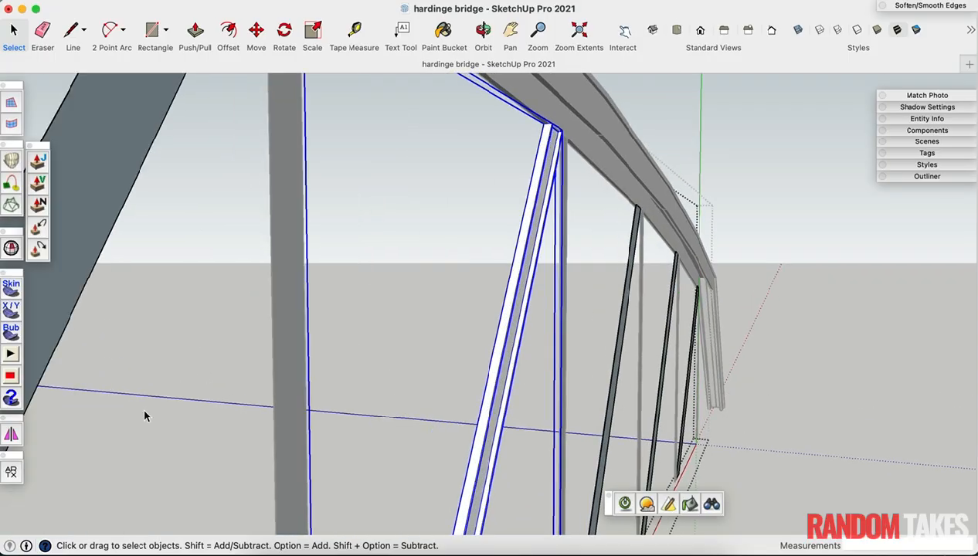
pyautogui.click(11, 435)
pyautogui.scroll(2, 548, 148)
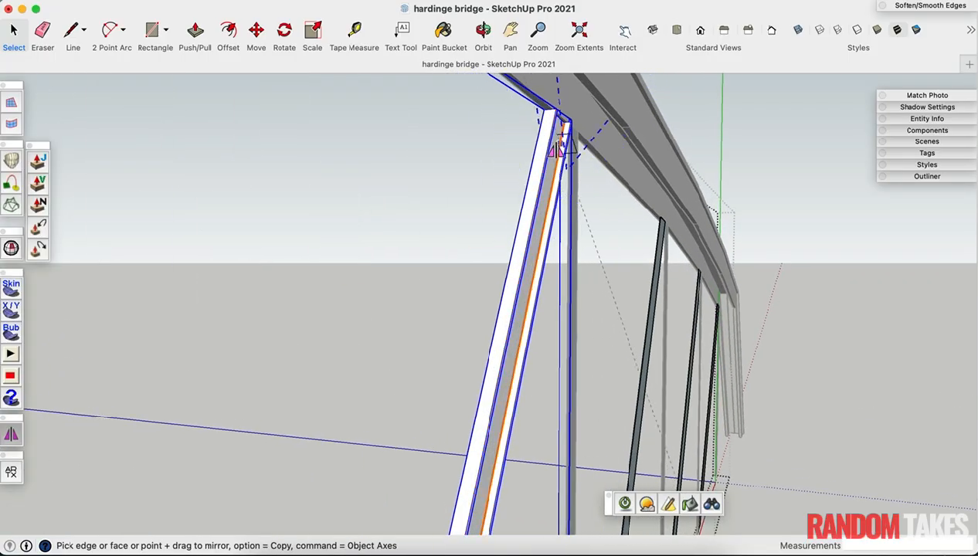
pyautogui.scroll(-3, 535, 261)
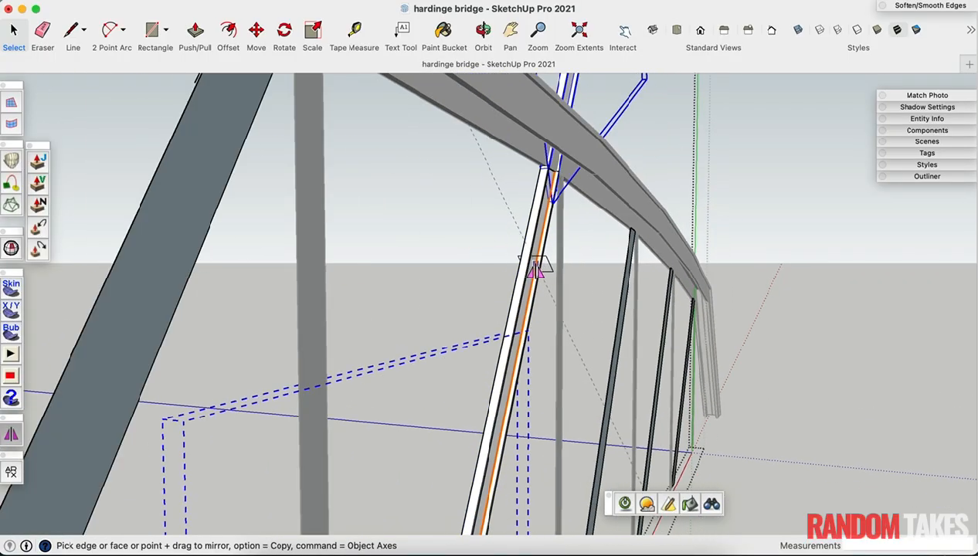
pyautogui.scroll(3, 531, 255)
pyautogui.press('super')
pyautogui.scroll(3, 538, 246)
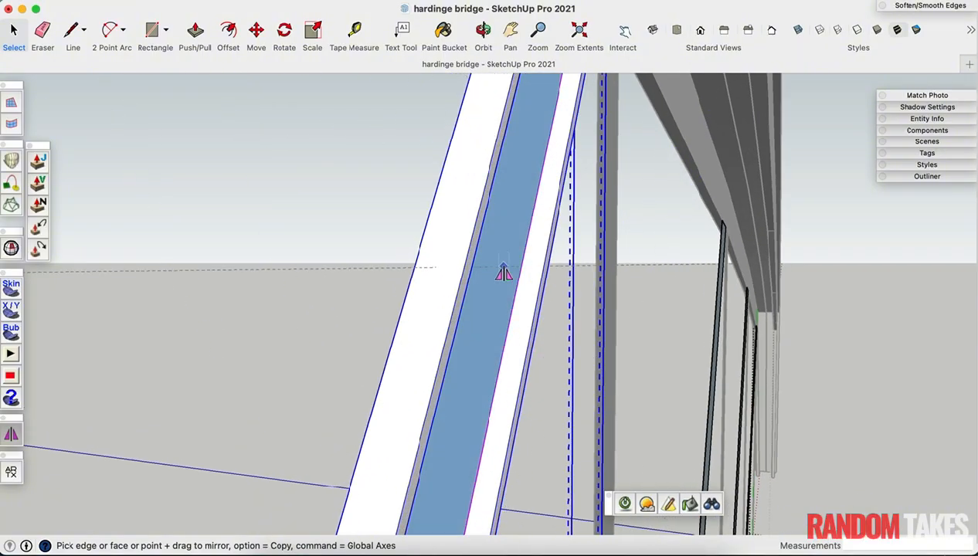
pyautogui.scroll(-4, 504, 273)
pyautogui.scroll(3, 511, 188)
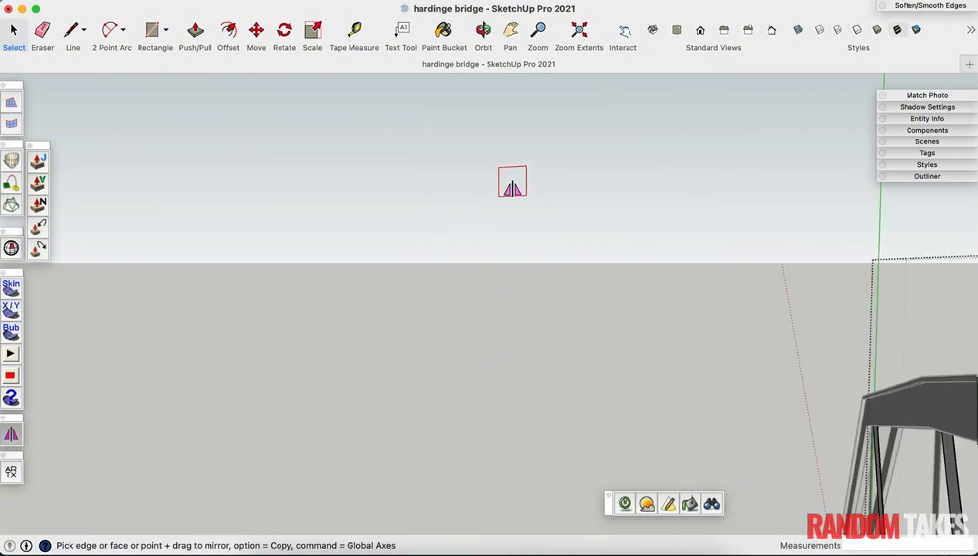
pyautogui.scroll(-3, 511, 188)
# Step: Copy the selected diagonal brace sideways by about 0.28 m with the Move tool
pyautogui.press('m')
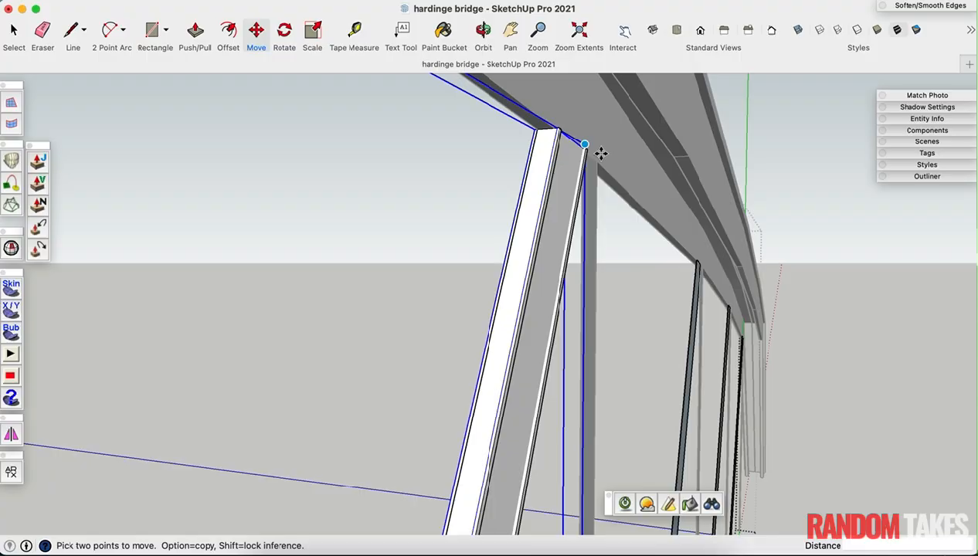
pyautogui.click(844, 252)
pyautogui.press('Escape')
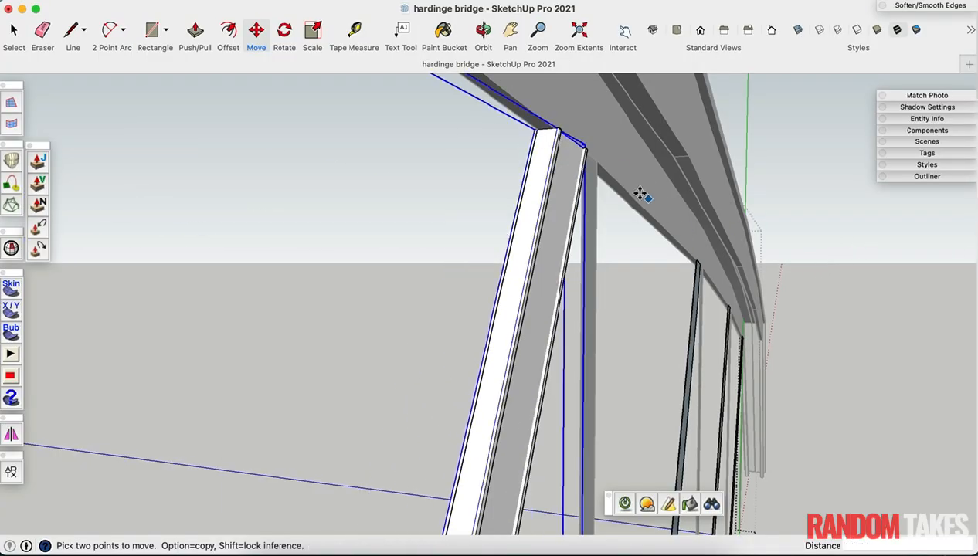
pyautogui.click(458, 183)
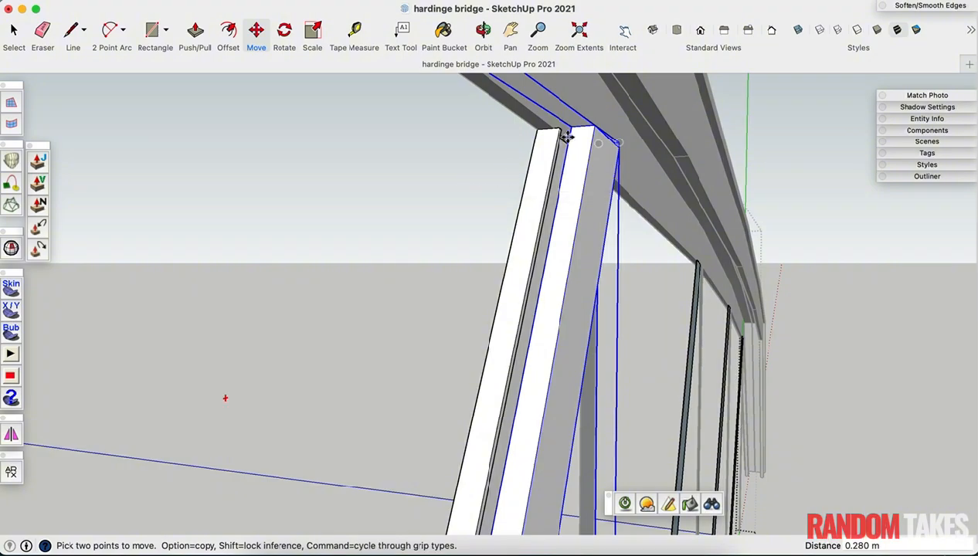
# Step: Move the copied brace by its top corner to line up with the opposite edge of the arch's underside, and deselect it
pyautogui.click(595, 125)
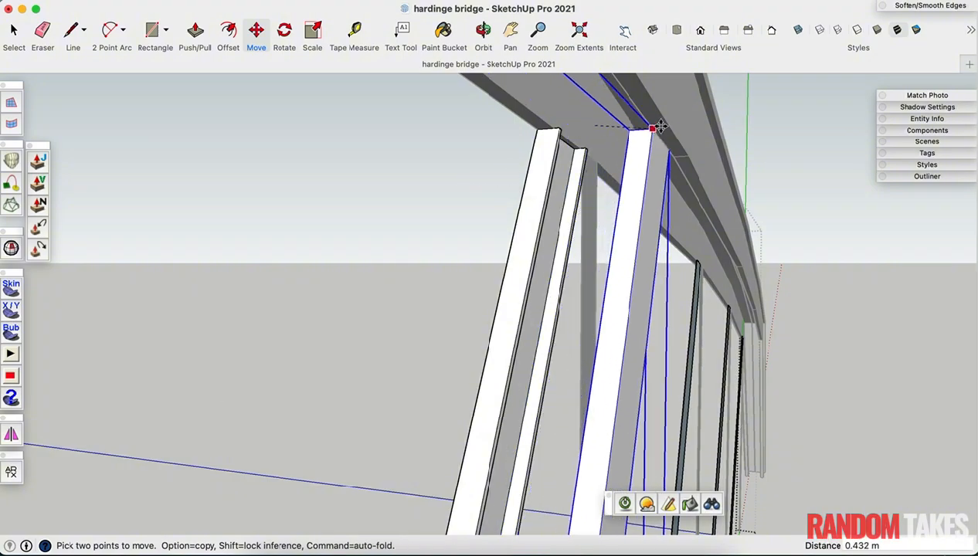
pyautogui.click(665, 126)
pyautogui.moveTo(624, 183)
pyautogui.mouseDown(button='middle')
pyautogui.moveTo(668, 188)
pyautogui.moveTo(631, 179)
pyautogui.mouseUp(button='middle')
pyautogui.scroll(3, 631, 144)
pyautogui.moveTo(692, 176); pyautogui.dragTo(714, 100, button='middle')
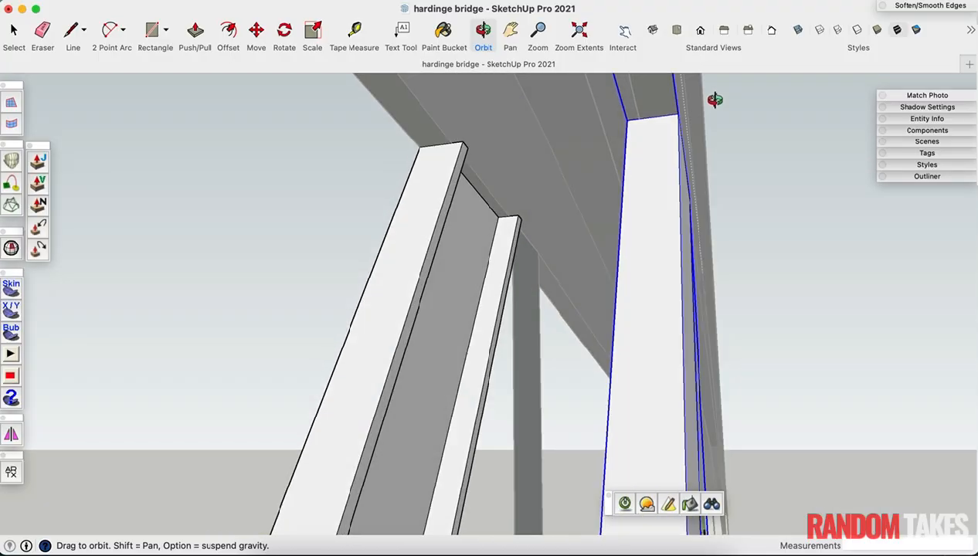
pyautogui.click(678, 116)
pyautogui.moveTo(639, 148); pyautogui.dragTo(550, 223, button='middle')
pyautogui.scroll(-5, 587, 170)
pyautogui.moveTo(628, 136); pyautogui.dragTo(671, 209, button='middle')
pyautogui.press('space')
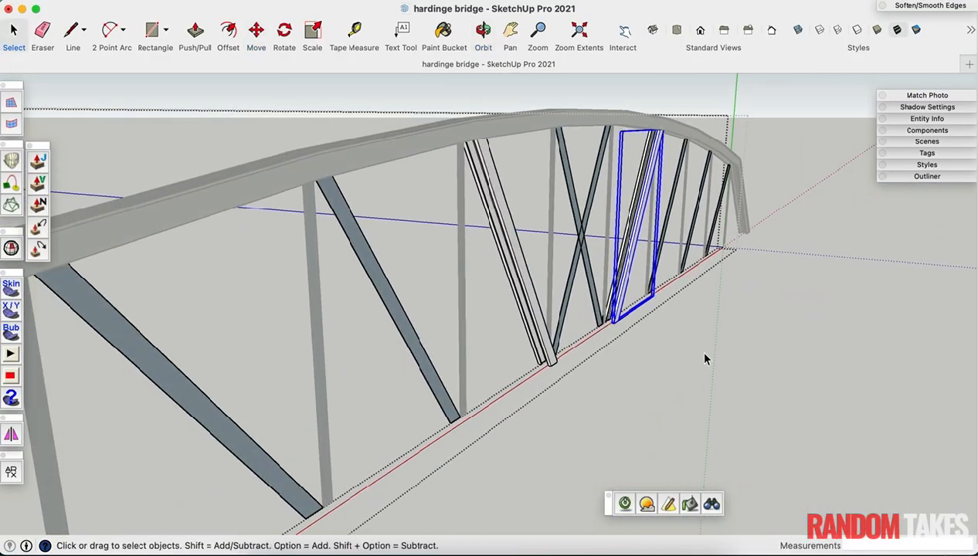
pyautogui.click(698, 360)
# Step: Explode the group of diagonal braces and open the flat brace beside the doubled pair for editing
pyautogui.moveTo(697, 365); pyautogui.dragTo(607, 369, button='middle')
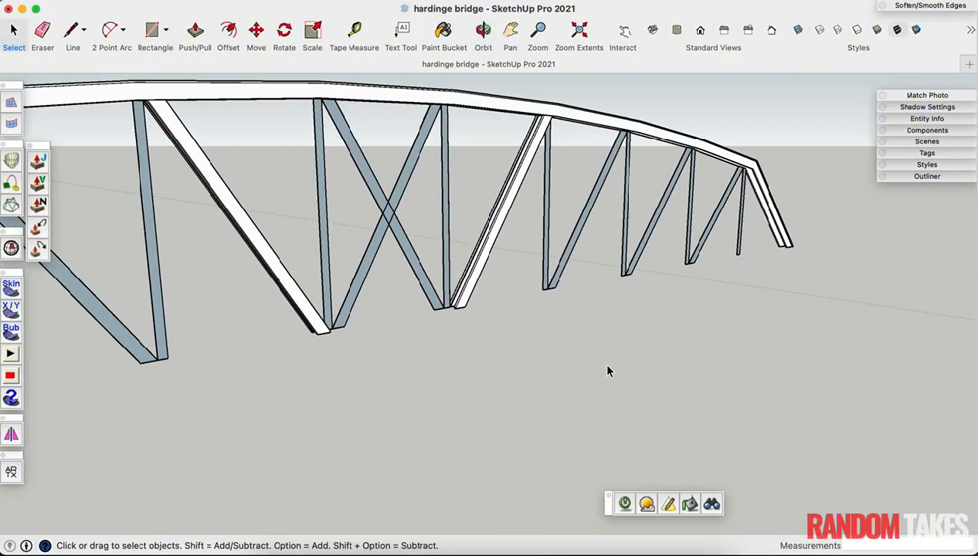
pyautogui.scroll(-5, 432, 328)
pyautogui.moveTo(417, 334); pyautogui.dragTo(377, 328, button='middle')
pyautogui.scroll(5, 374, 321)
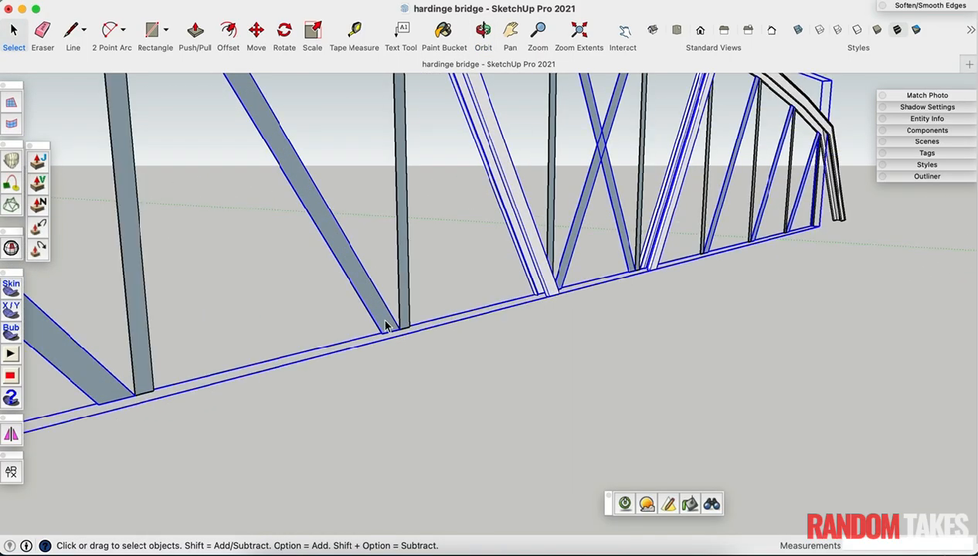
pyautogui.rightClick(384, 328)
pyautogui.click(416, 175)
pyautogui.doubleClick(381, 326)
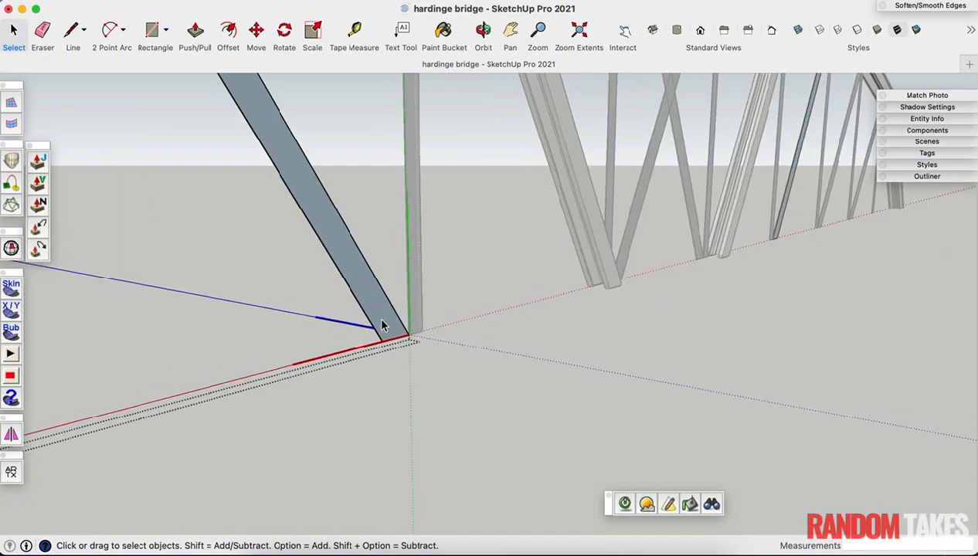
pyautogui.scroll(3, 382, 326)
pyautogui.click(377, 350)
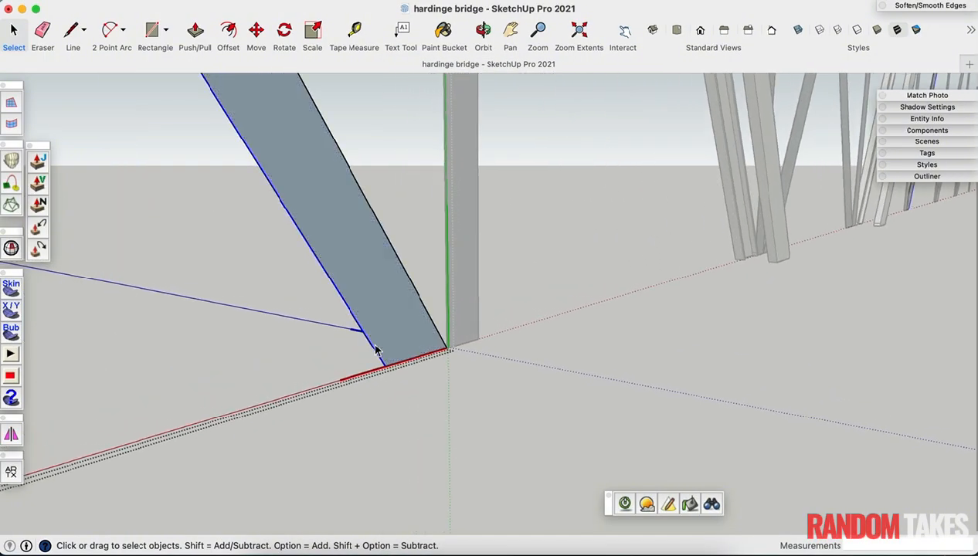
pyautogui.press('f')
pyautogui.click(378, 349)
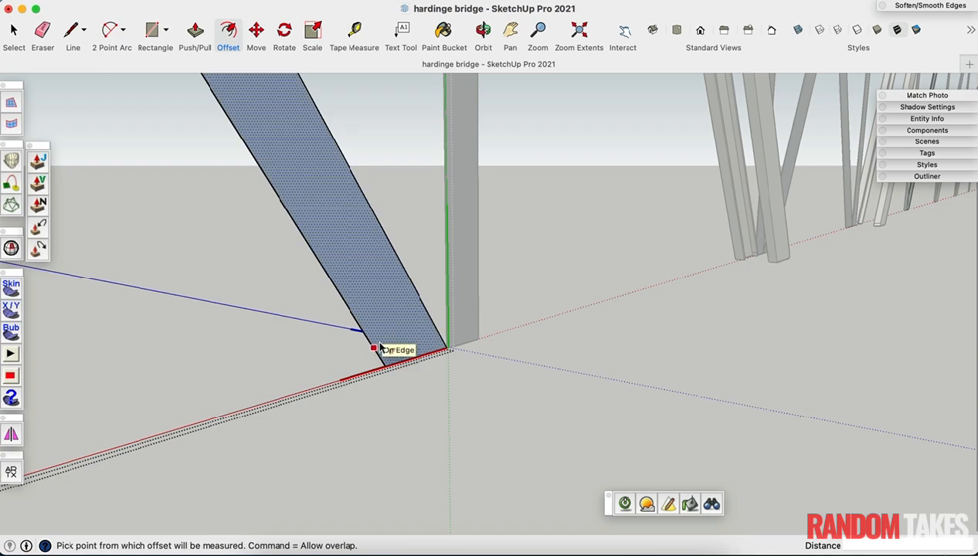
pyautogui.press('space')
pyautogui.scroll(1, 382, 347)
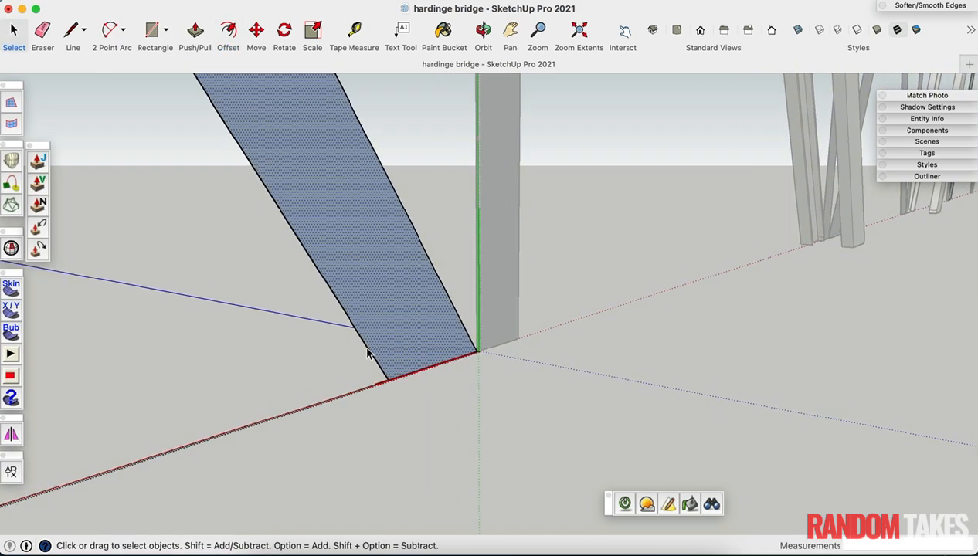
pyautogui.click(373, 356)
pyautogui.click(370, 354)
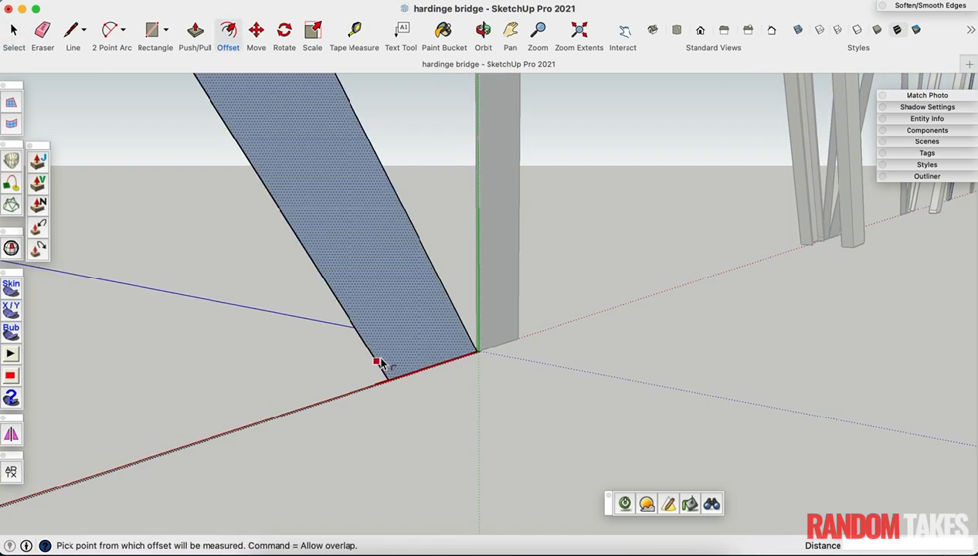
pyautogui.moveTo(400, 364); pyautogui.dragTo(355, 354, button='middle')
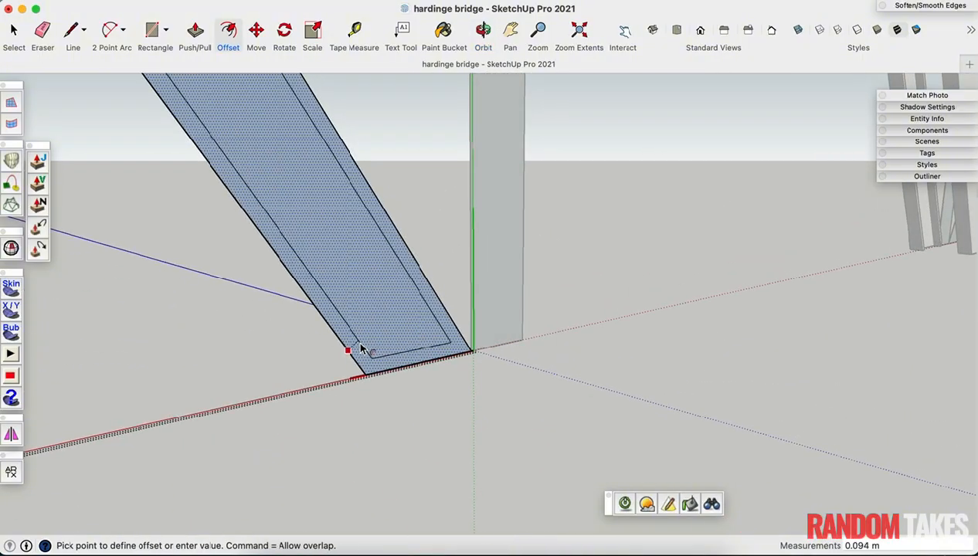
pyautogui.scroll(-5, 361, 349)
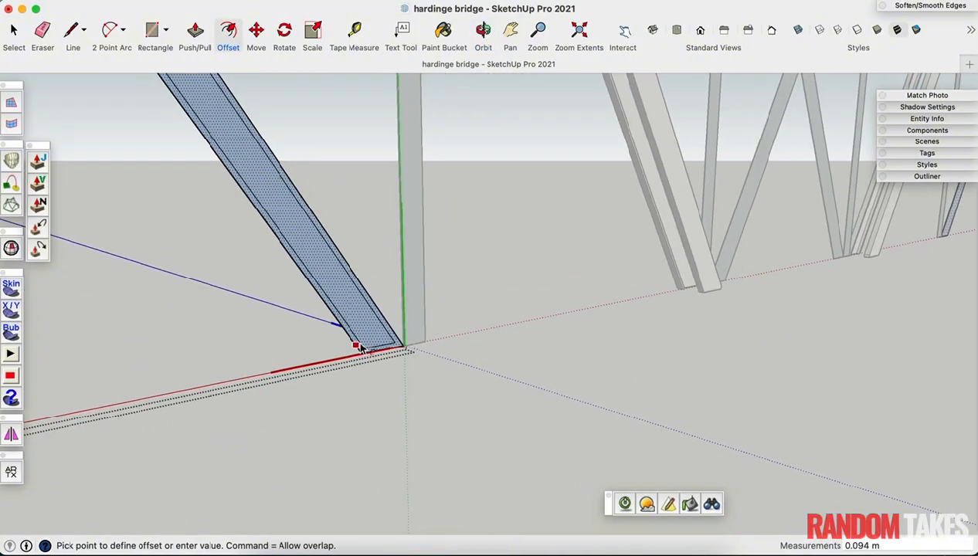
pyautogui.press('Escape')
pyautogui.press('space')
# Step: Measure the flange thickness at the foot of the neighbouring doubled brace
pyautogui.scroll(5, 688, 309)
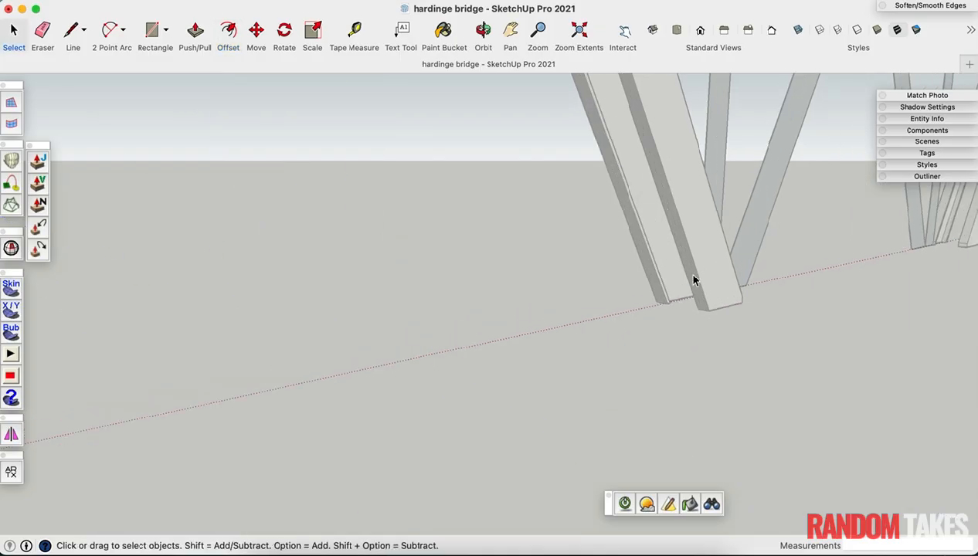
pyautogui.press('t')
pyautogui.scroll(3, 649, 290)
pyautogui.click(629, 292)
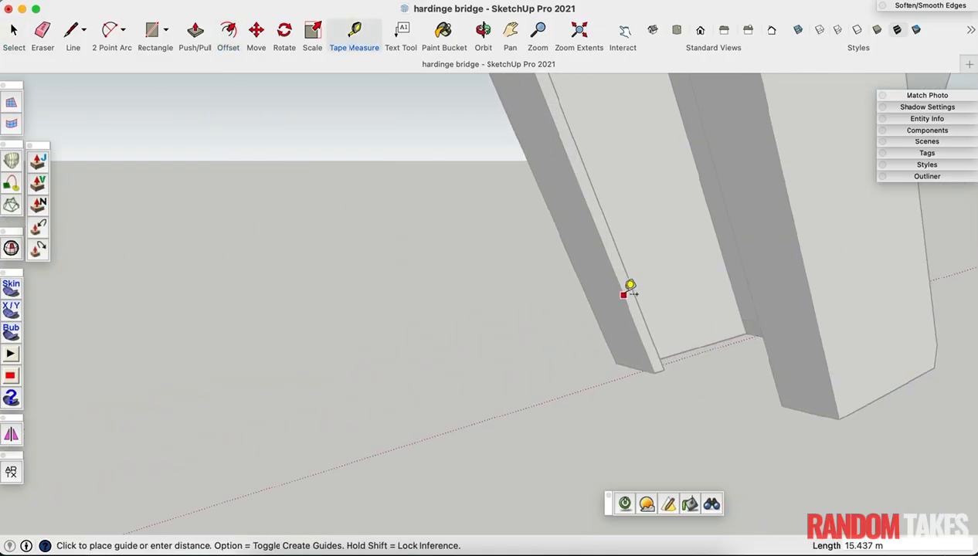
pyautogui.scroll(2, 640, 282)
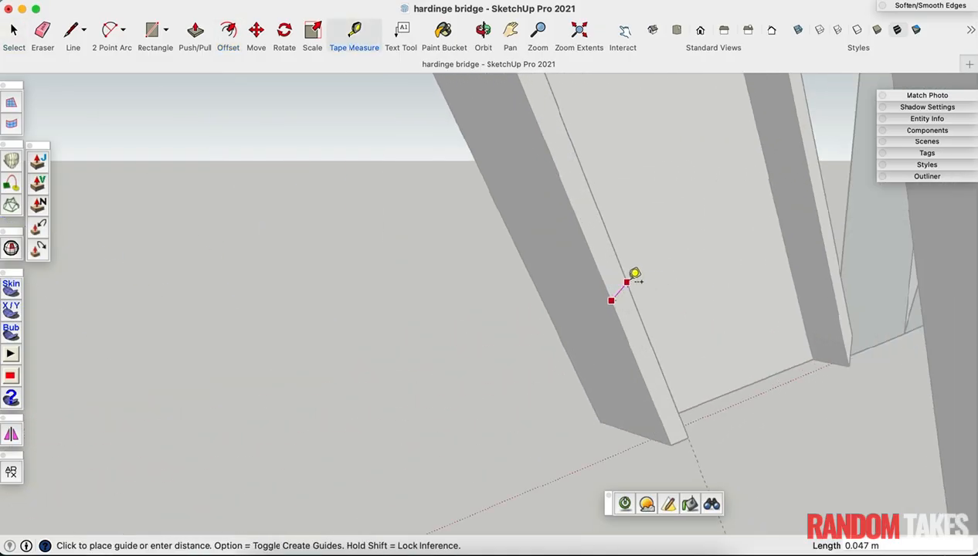
pyautogui.press('space')
pyautogui.scroll(-10, 733, 287)
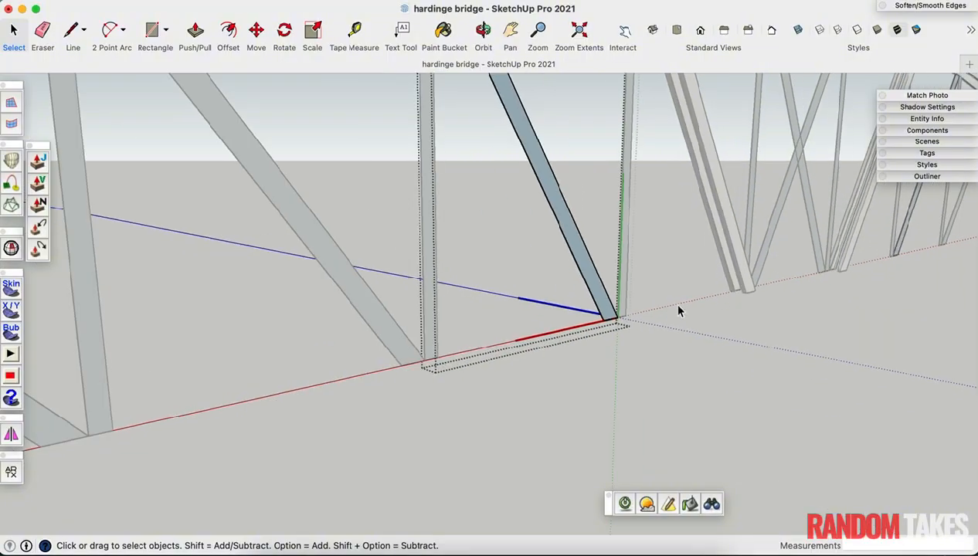
# Step: Offset the outline of the flat diagonal brace's face inward by .047 m
pyautogui.scroll(3, 626, 321)
pyautogui.scroll(1, 610, 311)
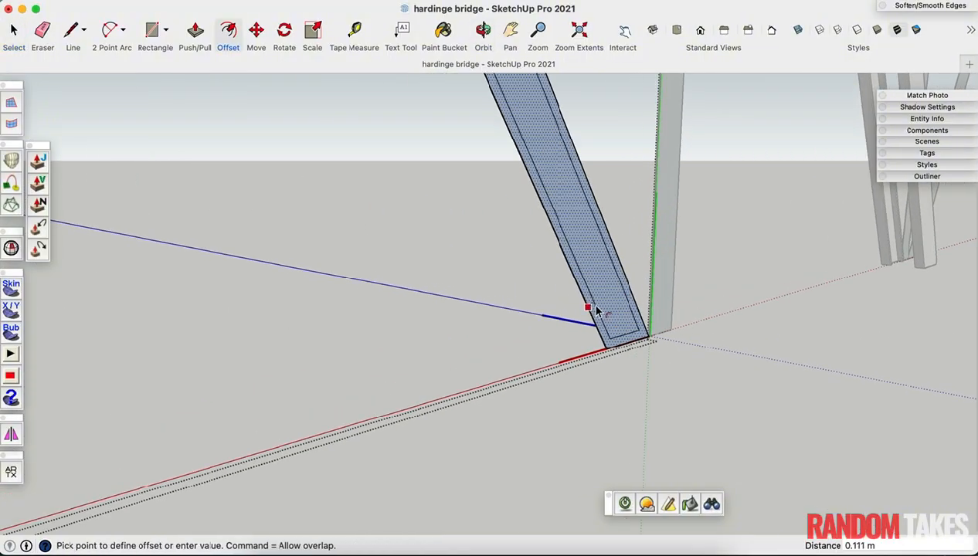
pyautogui.click(595, 310)
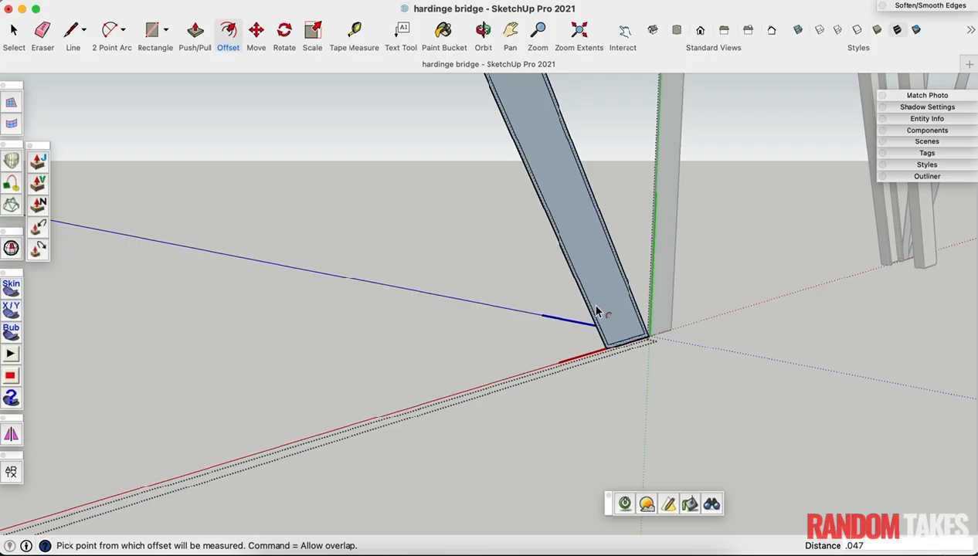
pyautogui.scroll(-3, 448, 320)
pyautogui.scroll(4, 550, 340)
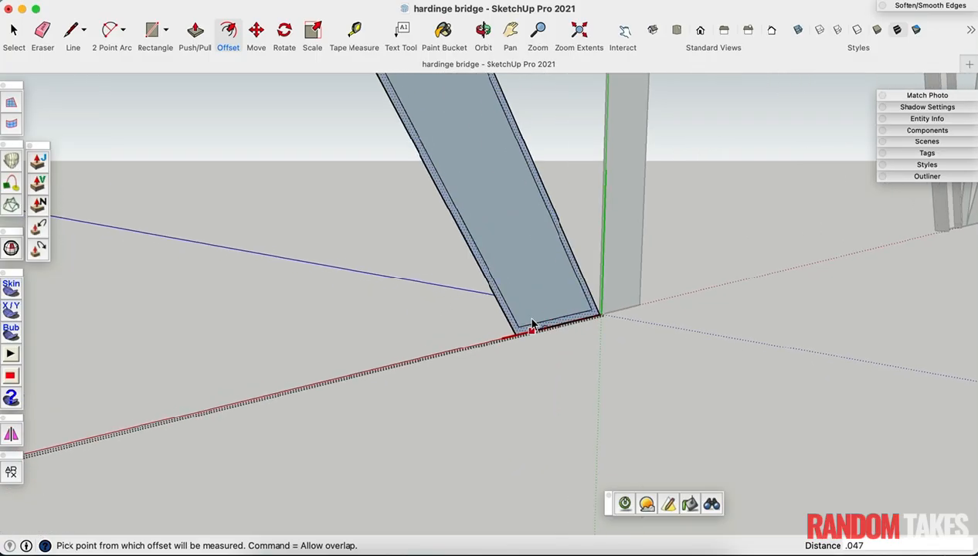
# Step: Extend the inner offset lines to the brace's bottom edge and erase the leftover lines at its foot
pyautogui.scroll(1, 532, 325)
pyautogui.press('l')
pyautogui.scroll(2, 521, 328)
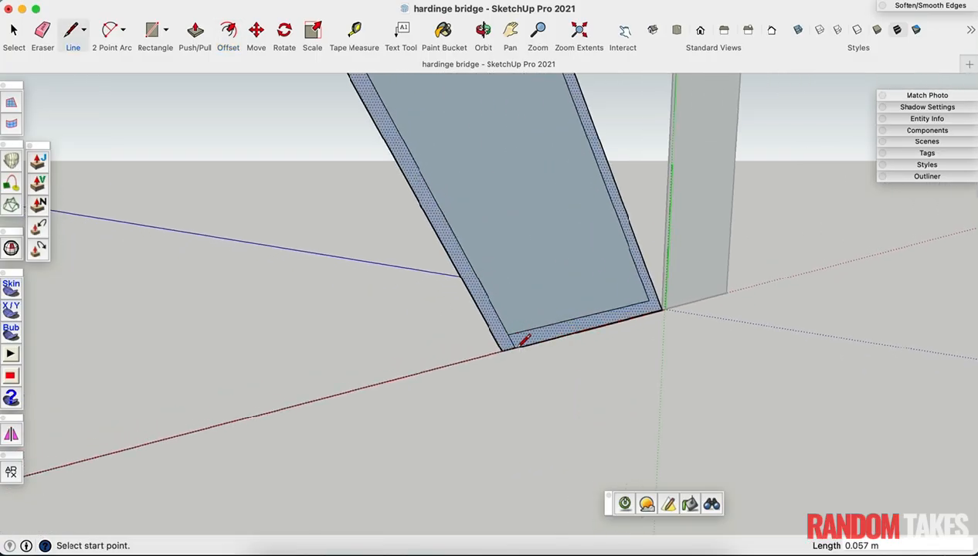
pyautogui.scroll(3, 652, 312)
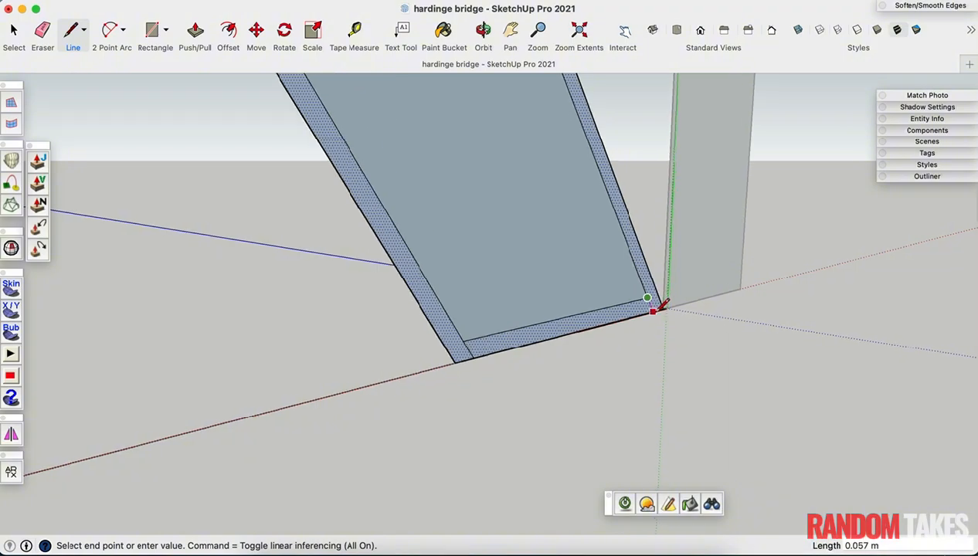
pyautogui.click(651, 312)
pyautogui.scroll(-5, 554, 316)
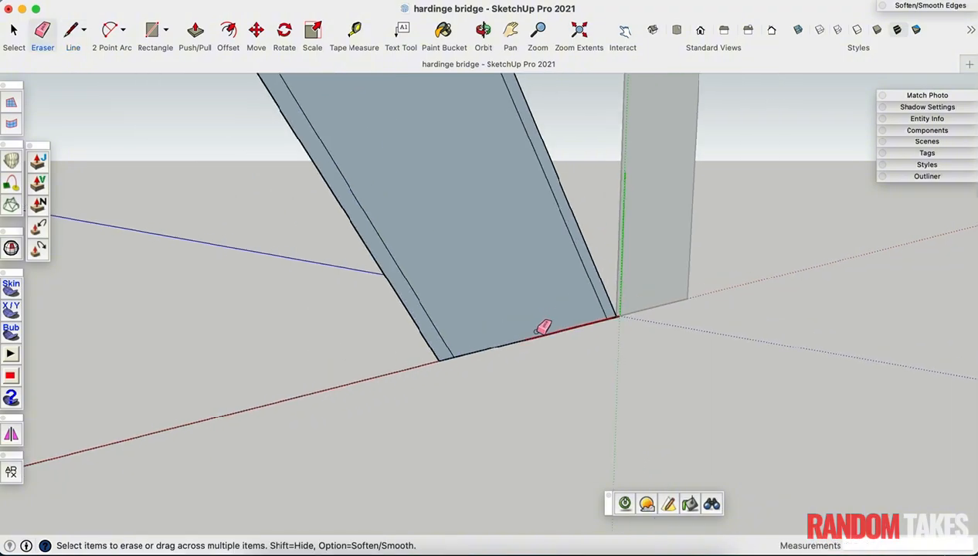
pyautogui.moveTo(524, 301)
pyautogui.mouseDown(button='middle')
pyautogui.moveTo(783, 351)
pyautogui.moveTo(906, 356)
pyautogui.moveTo(531, 340)
pyautogui.moveTo(515, 349)
pyautogui.moveTo(796, 377)
pyautogui.moveTo(651, 320)
pyautogui.mouseUp(button='middle')
pyautogui.press('e')
# Step: Push/Pull the brace's faces into a solid flanged section and close the component
pyautogui.press('space')
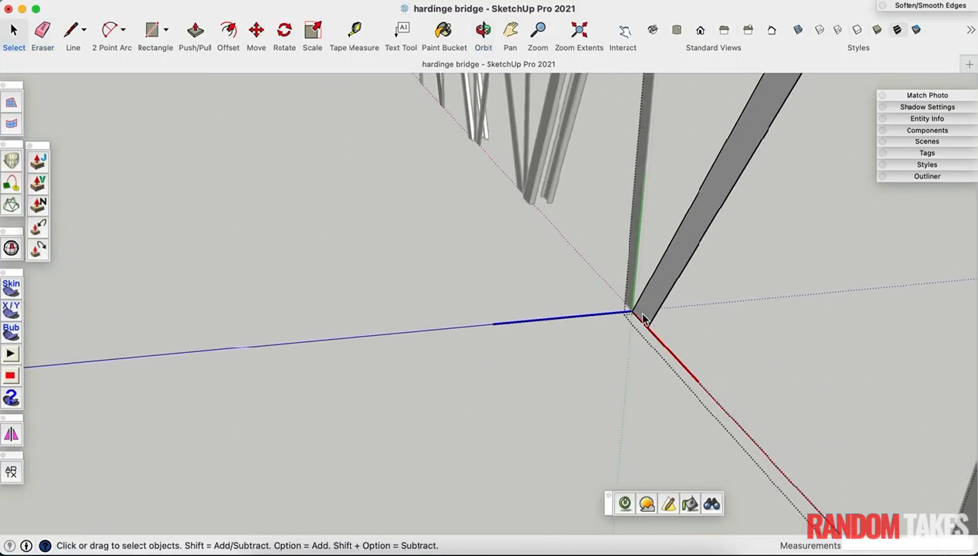
pyautogui.press('p')
pyautogui.moveTo(528, 192); pyautogui.dragTo(381, 328, button='middle')
pyautogui.press('space')
pyautogui.scroll(-5, 441, 370)
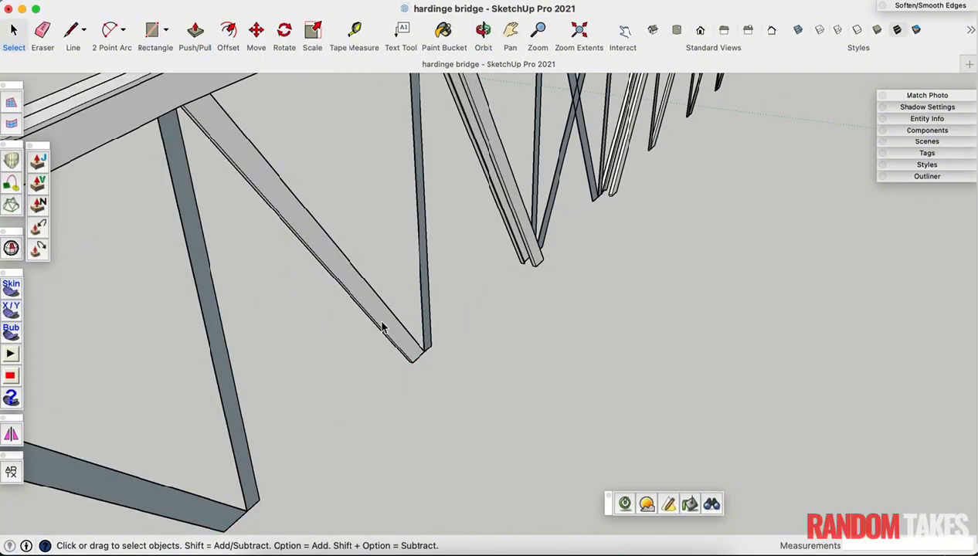
# Step: Copy the finished flanged brace sideways by about 1.17 m with the Move tool
pyautogui.moveTo(324, 284); pyautogui.dragTo(458, 367, button='middle')
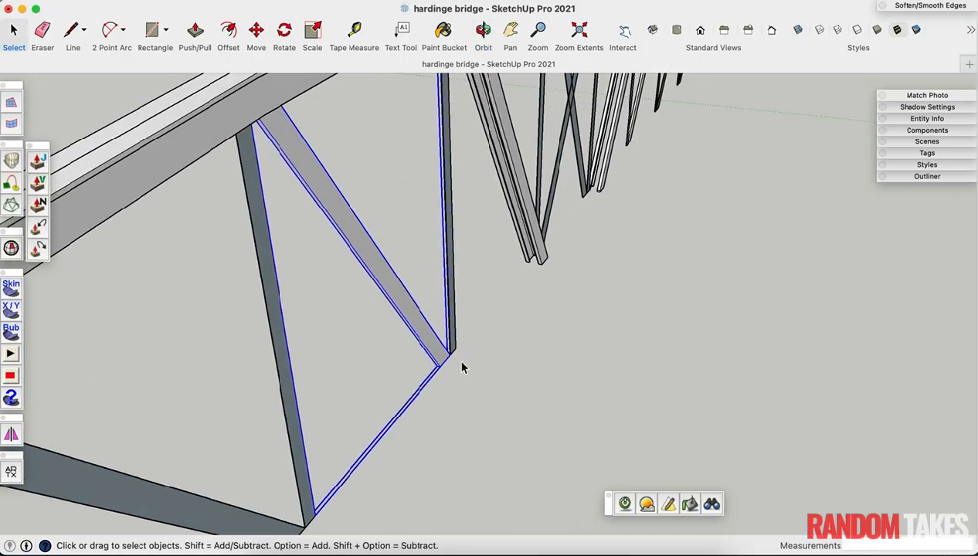
pyautogui.scroll(4, 459, 374)
pyautogui.press('m')
pyautogui.press('alt')
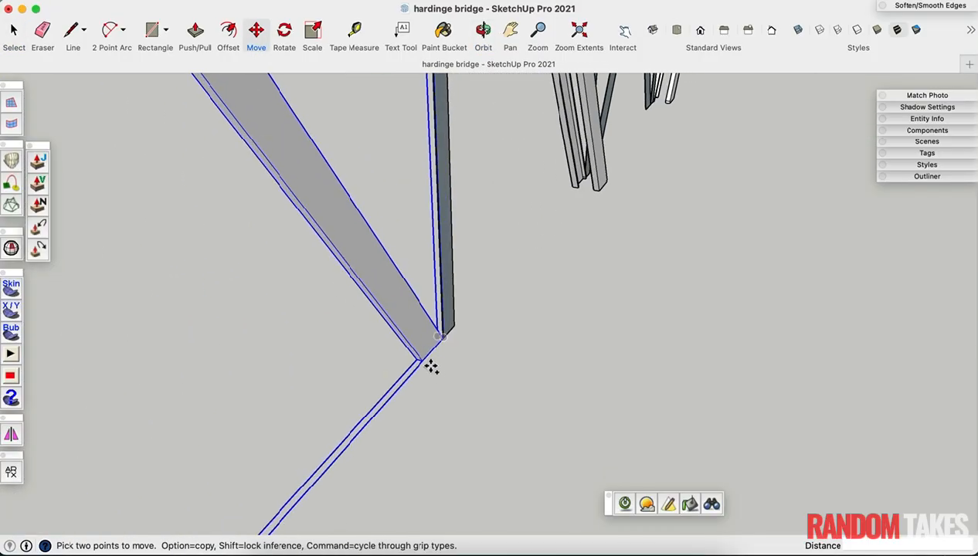
pyautogui.click(423, 361)
pyautogui.scroll(-5, 410, 280)
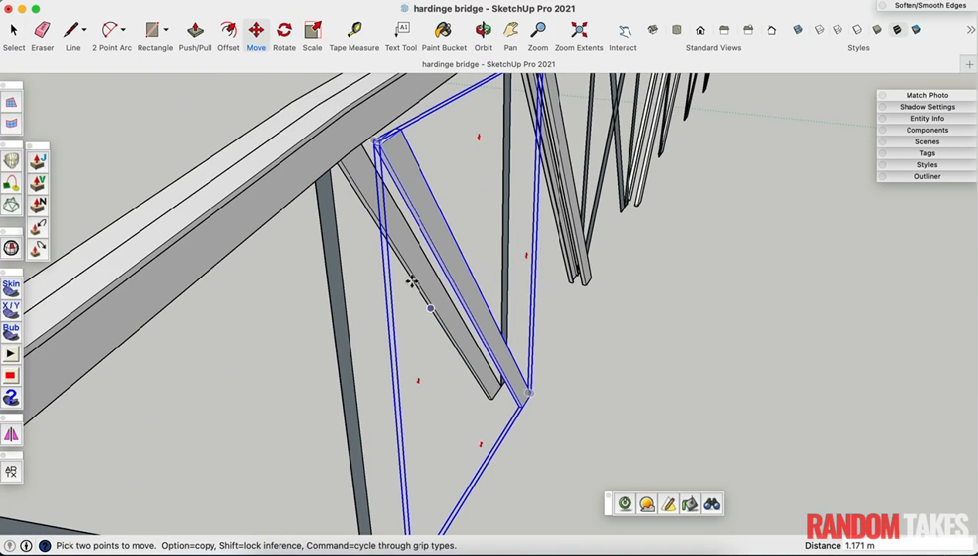
# Step: Position the copied diagonal brace under the opposite side of the arch, lining up its upper end with the chord
pyautogui.moveTo(410, 280); pyautogui.dragTo(471, 410, button='middle')
pyautogui.scroll(4, 374, 304)
pyautogui.scroll(-5, 393, 288)
pyautogui.moveTo(244, 264); pyautogui.dragTo(433, 278, button='middle')
pyautogui.click(265, 124)
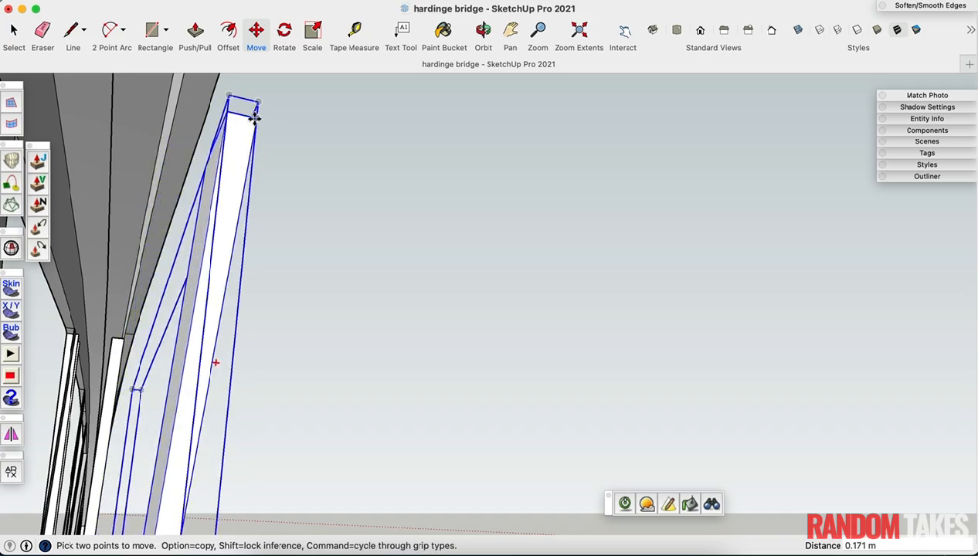
pyautogui.click(254, 119)
pyautogui.click(177, 102)
# Step: Open the diagonal brace component beside the finished pair and offset its face outline inward
pyautogui.scroll(-6, 214, 249)
pyautogui.moveTo(214, 249); pyautogui.dragTo(222, 284, button='middle')
pyautogui.scroll(8, 323, 254)
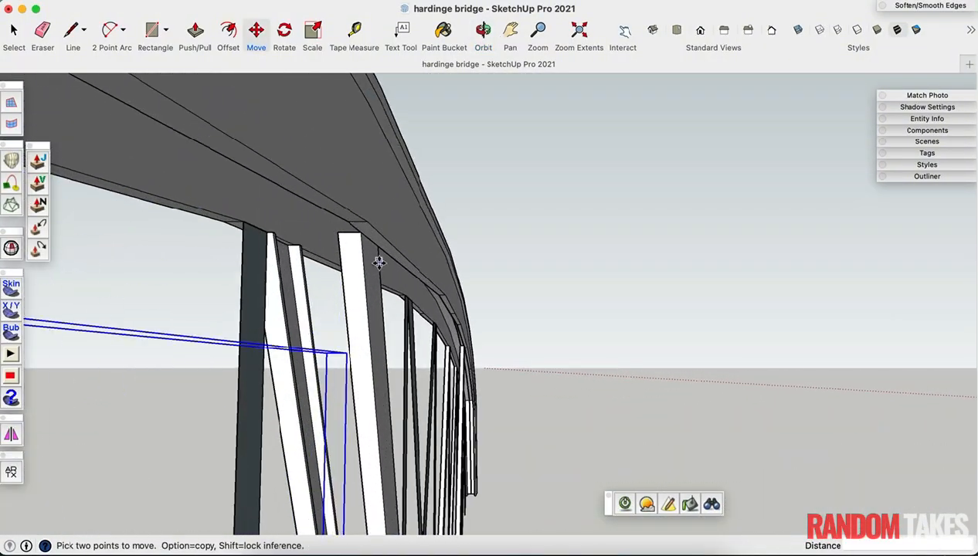
pyautogui.moveTo(379, 263); pyautogui.dragTo(434, 174, button='middle')
pyautogui.scroll(-10, 434, 174)
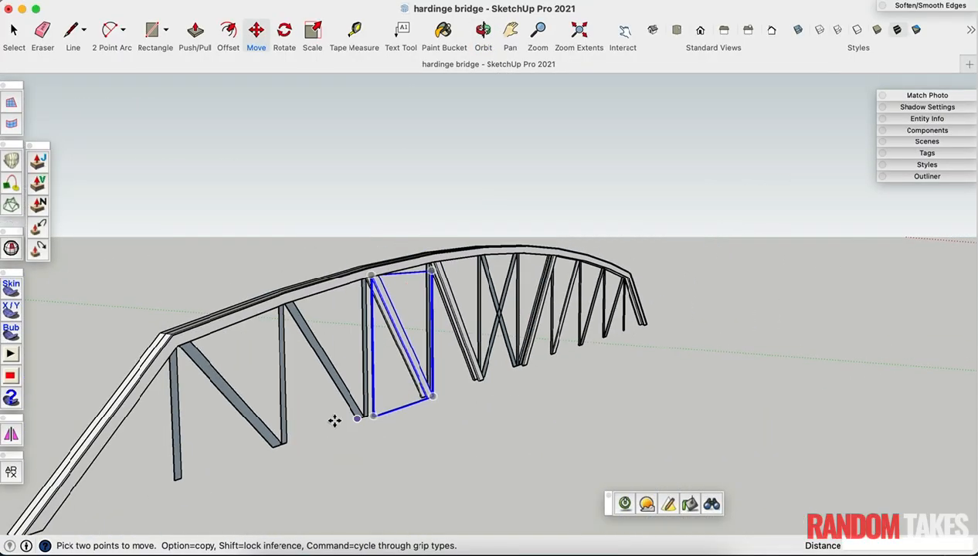
pyautogui.scroll(12, 425, 367)
pyautogui.press('space')
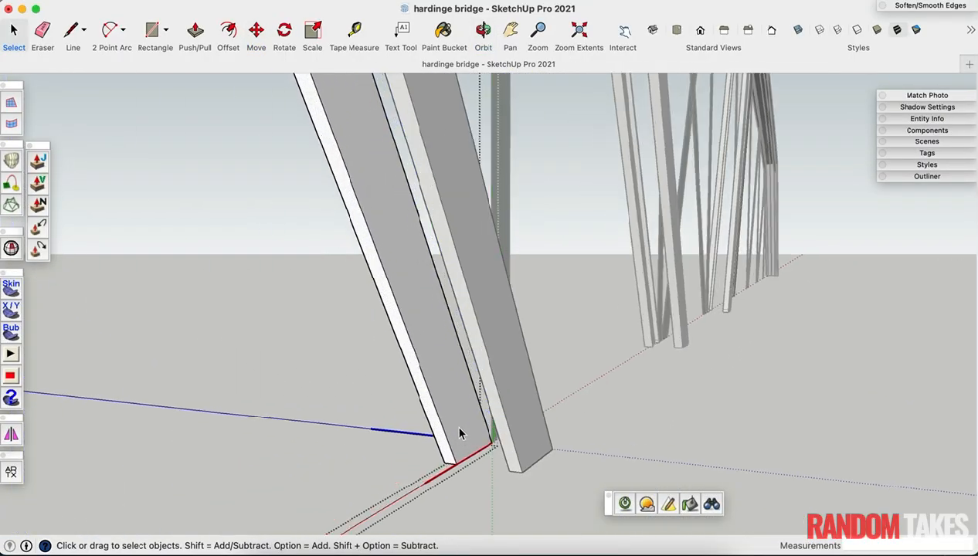
pyautogui.click(459, 434)
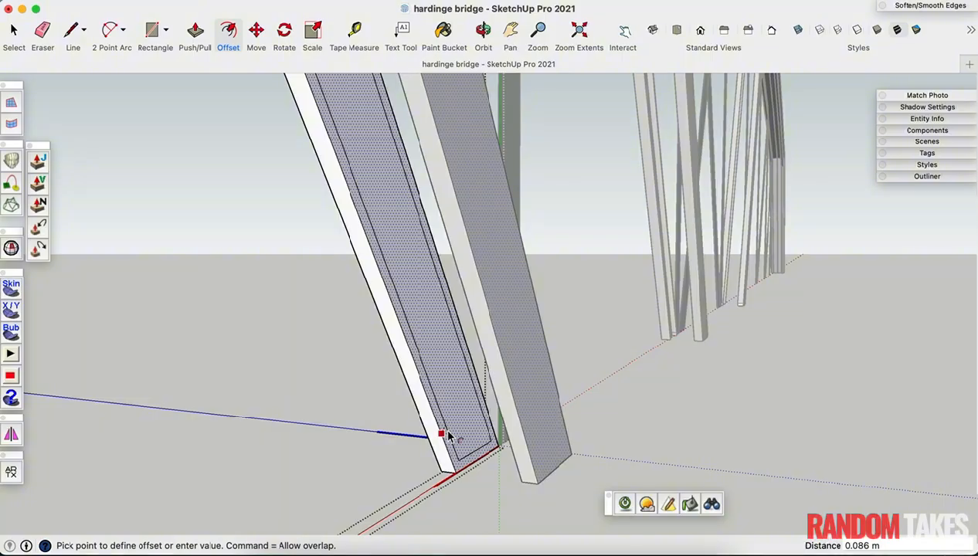
pyautogui.click(446, 436)
pyautogui.press('space')
pyautogui.scroll(3, 471, 474)
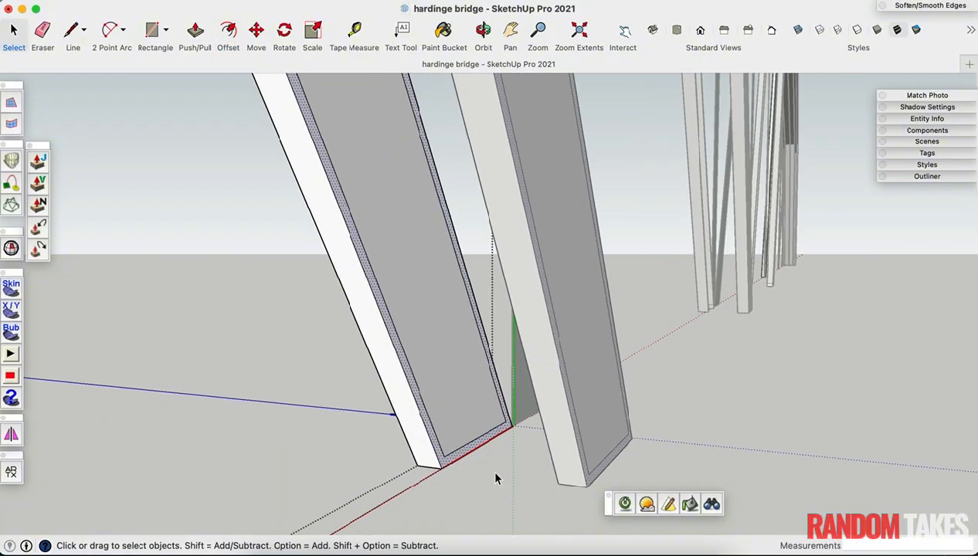
# Step: Undo the face offset and the sideways copy of the diagonal brace
pyautogui.press('super+z')
pyautogui.press('super+z')
pyautogui.press('super+z')
pyautogui.press('super+z')
# Step: Mirror a copy of the flat diagonal brace about its face and move the mirrored copy toward the arch's opposite side
pyautogui.click(476, 431)
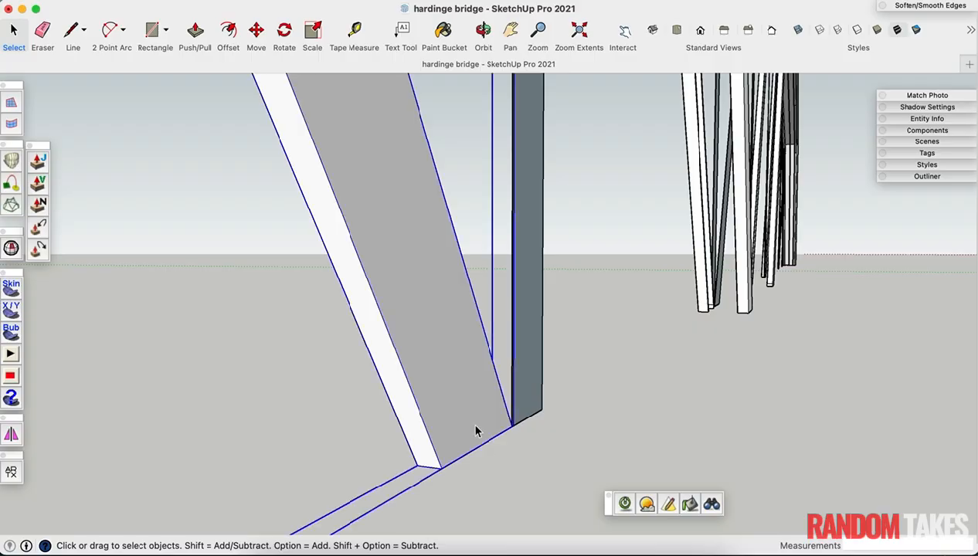
pyautogui.click(11, 434)
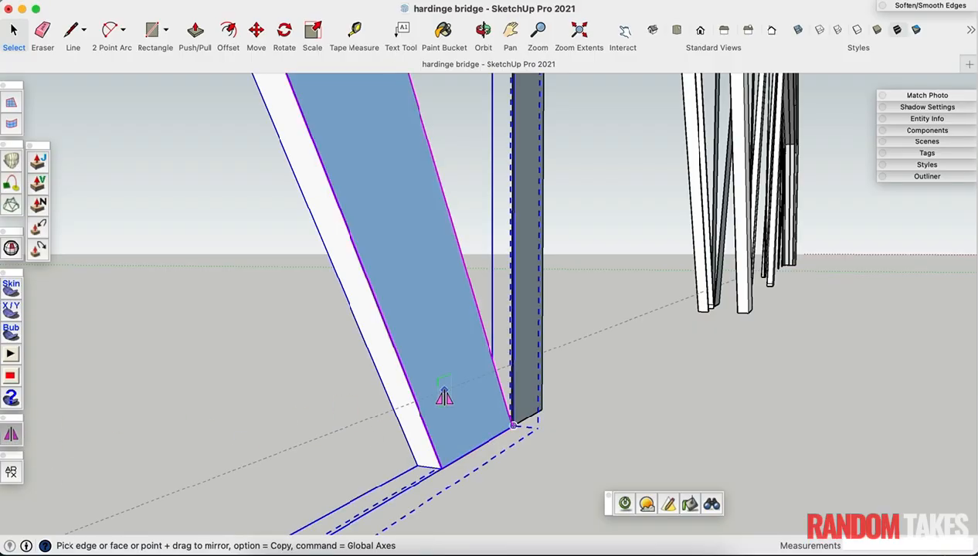
pyautogui.moveTo(444, 396); pyautogui.dragTo(526, 483, button='middle')
pyautogui.press('m')
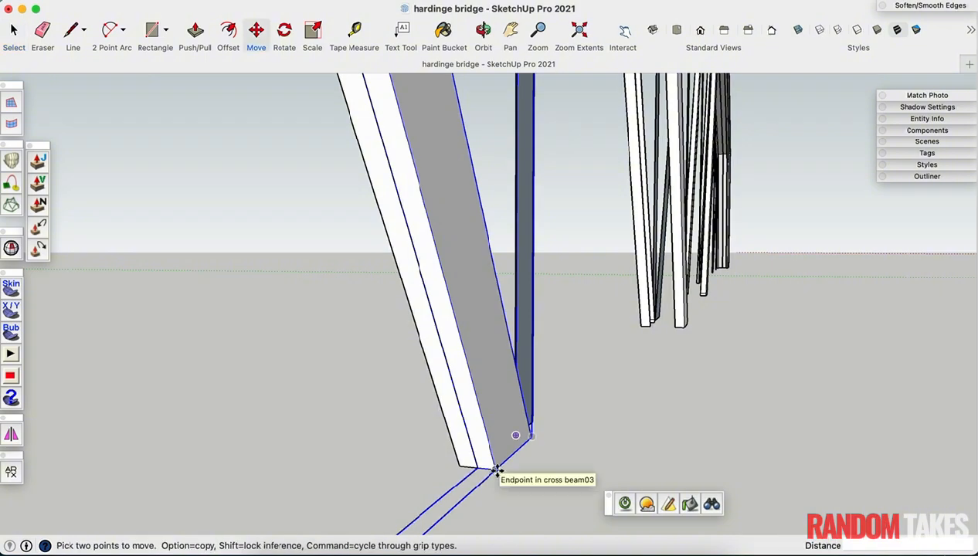
pyautogui.click(495, 468)
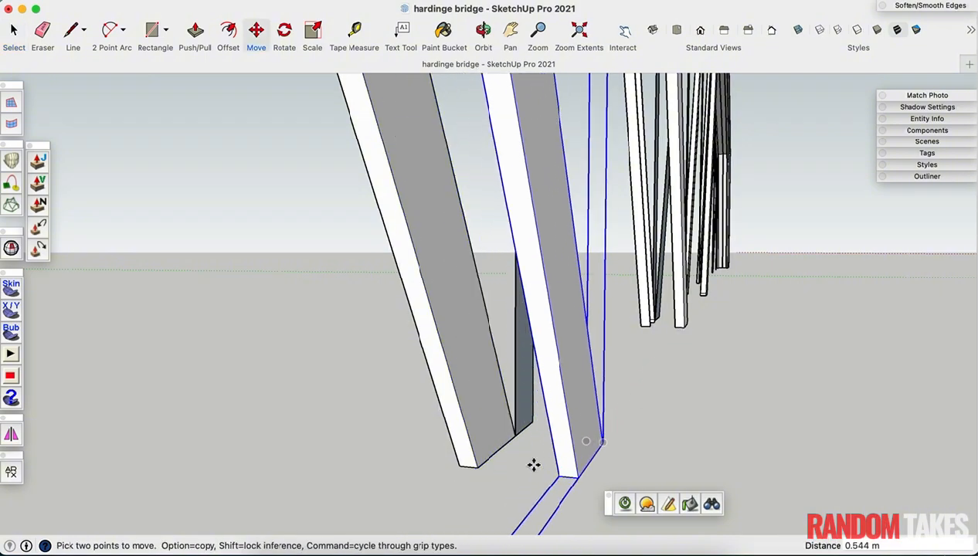
# Step: Open the original brace component and repeat the last inward offset on its outer face
pyautogui.press('space')
pyautogui.tripleClick(481, 445)
pyautogui.click(481, 446)
pyautogui.press('f')
pyautogui.doubleClick(482, 448)
pyautogui.scroll(2, 485, 457)
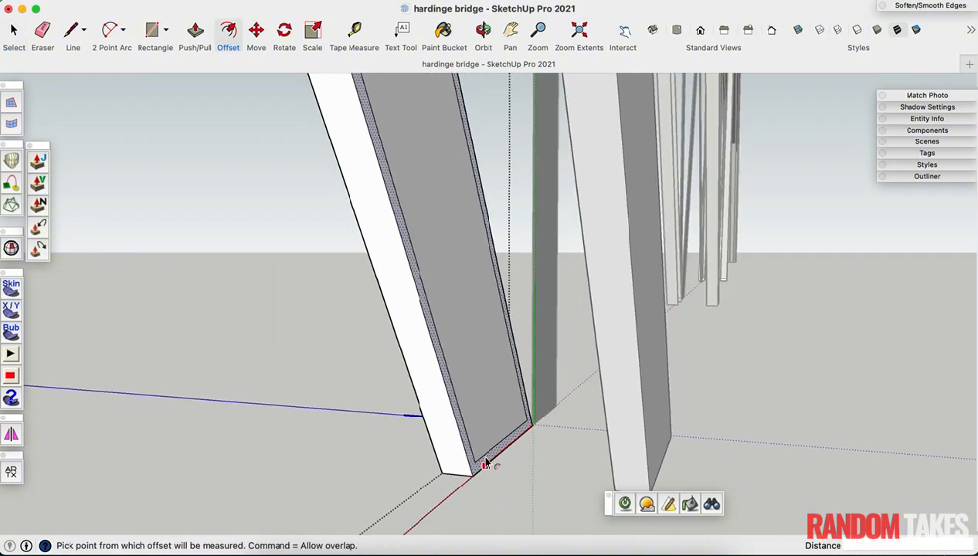
# Step: Extend the inner offset lines to the brace's foot edge and erase the leftover line there
pyautogui.press('l')
pyautogui.scroll(2, 484, 460)
pyautogui.click(471, 480)
pyautogui.scroll(2, 541, 422)
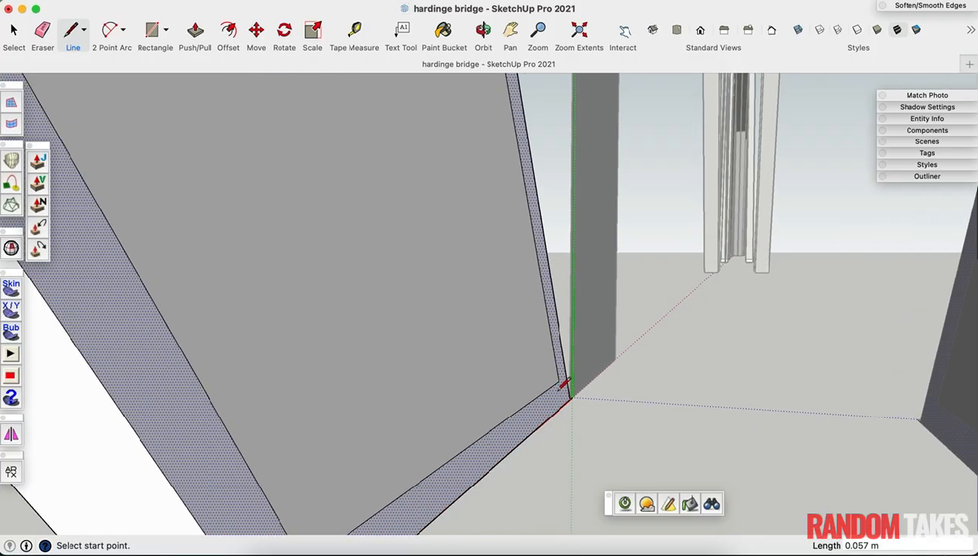
pyautogui.moveTo(567, 398); pyautogui.dragTo(543, 388, button='middle')
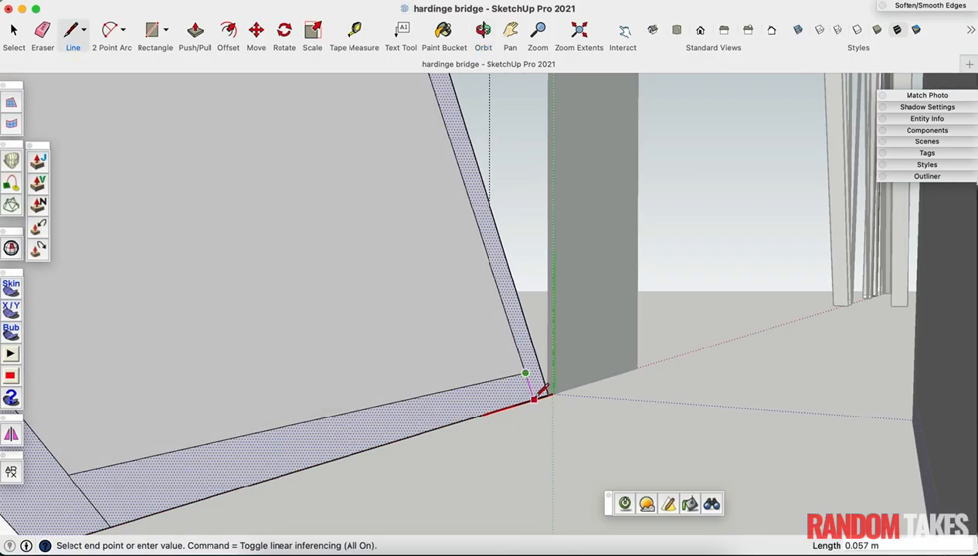
pyautogui.press('e')
# Step: Extend the inner offset lines to the brace's upper edge and erase the leftover line beneath the arch
pyautogui.moveTo(439, 406)
pyautogui.mouseDown(button='middle')
pyautogui.moveTo(509, 477)
pyautogui.moveTo(328, 145)
pyautogui.mouseUp(button='middle')
pyautogui.keyDown('shift'); pyautogui.moveTo(349, 178); pyautogui.dragTo(334, 233, button='middle'); pyautogui.keyUp('shift')
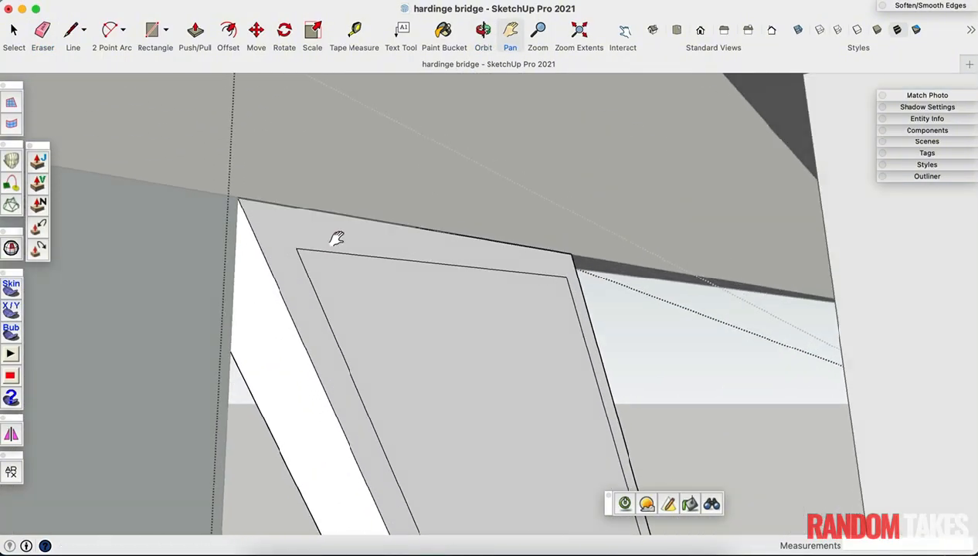
pyautogui.press('m')
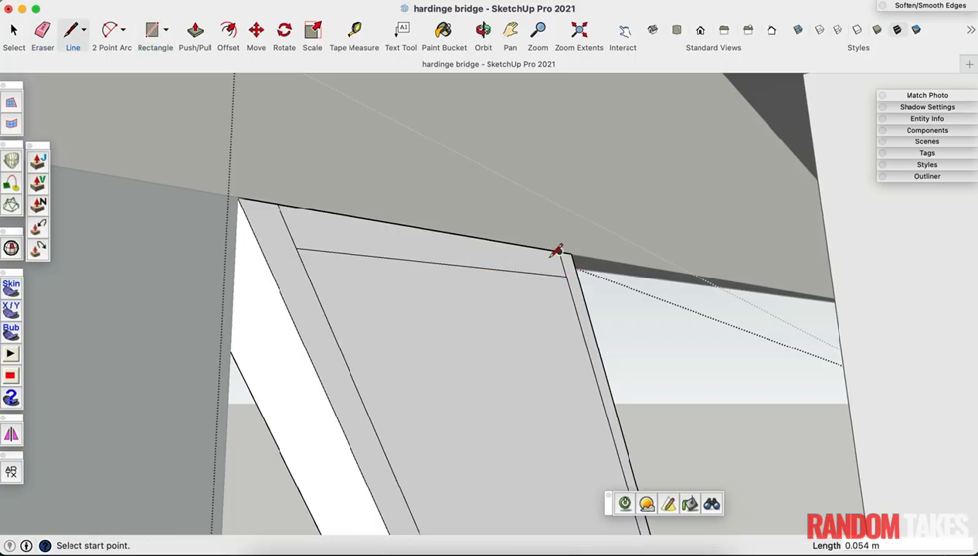
# Step: Push/Pull the two narrow edge strips of the brace outward into flanges
pyautogui.click(342, 382)
pyautogui.press('p')
pyautogui.click(342, 382)
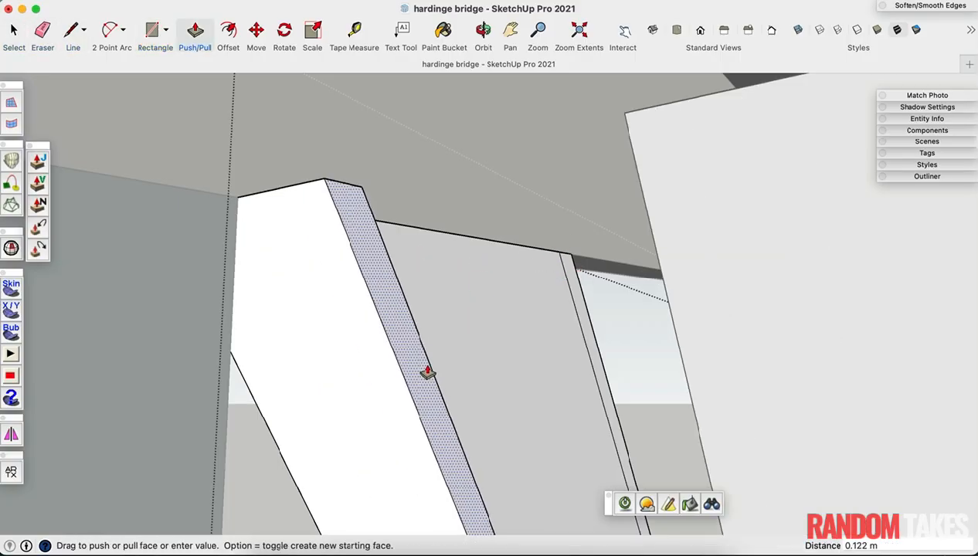
pyautogui.scroll(-3, 432, 383)
pyautogui.scroll(-4, 649, 425)
pyautogui.moveTo(659, 430); pyautogui.dragTo(595, 410, button='middle')
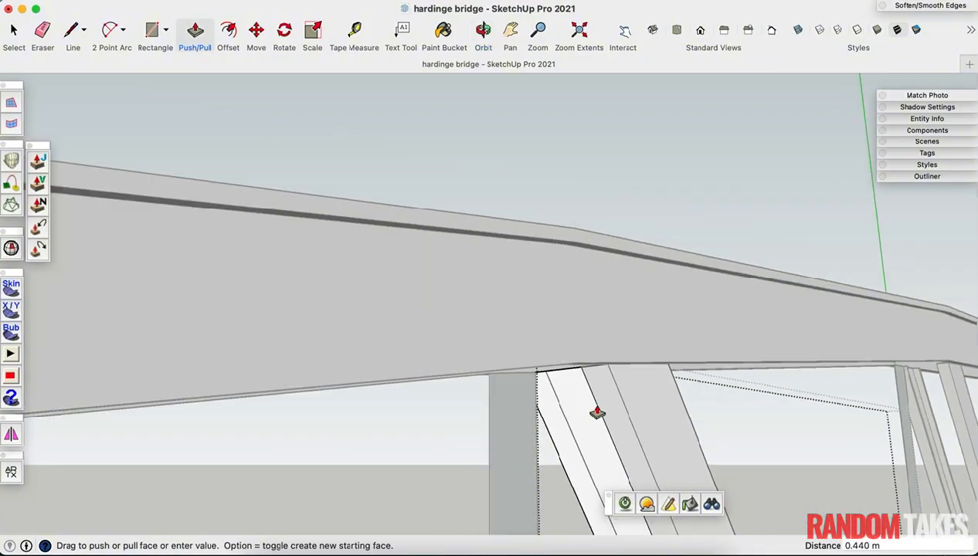
pyautogui.scroll(-2, 599, 411)
pyautogui.scroll(-2, 733, 429)
pyautogui.scroll(-2, 650, 431)
pyautogui.moveTo(771, 471); pyautogui.dragTo(620, 464, button='middle')
pyautogui.scroll(2, 846, 305)
pyautogui.scroll(6, 535, 399)
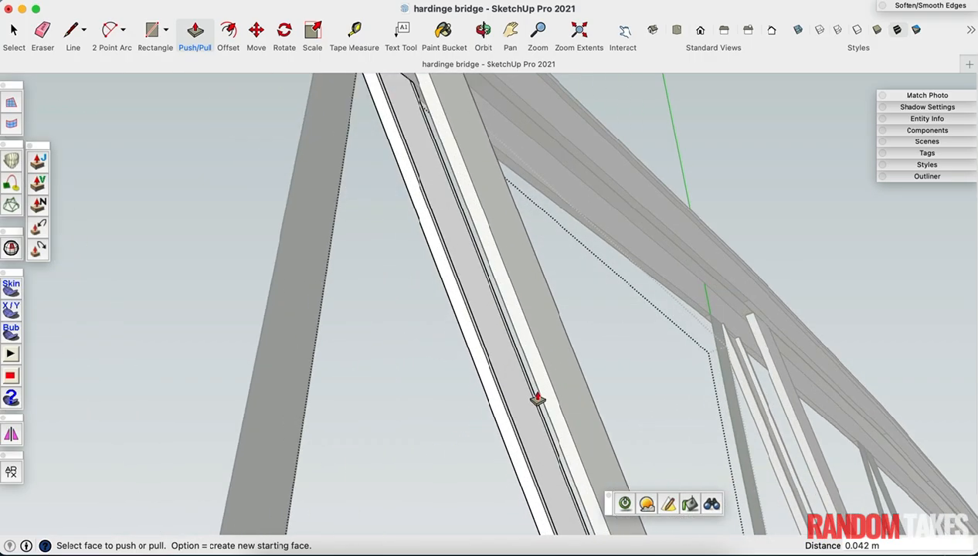
# Step: Push/Pull the web face between the flanges to match the neighbouring finished brace, and close the component
pyautogui.moveTo(529, 410); pyautogui.dragTo(401, 265, button='middle')
pyautogui.scroll(-6, 402, 264)
pyautogui.scroll(5, 468, 400)
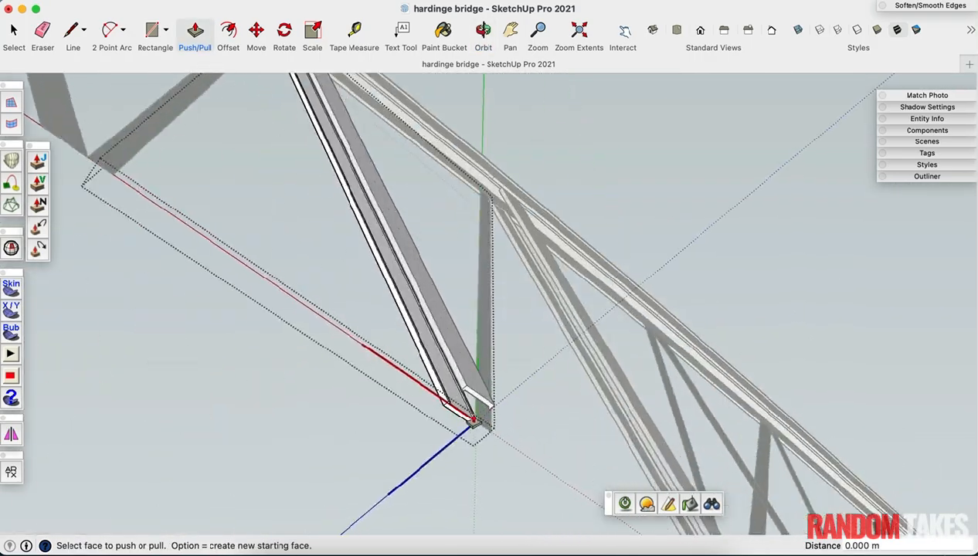
pyautogui.scroll(-3, 423, 362)
pyautogui.moveTo(423, 362); pyautogui.dragTo(417, 294, button='middle')
pyautogui.scroll(2, 401, 203)
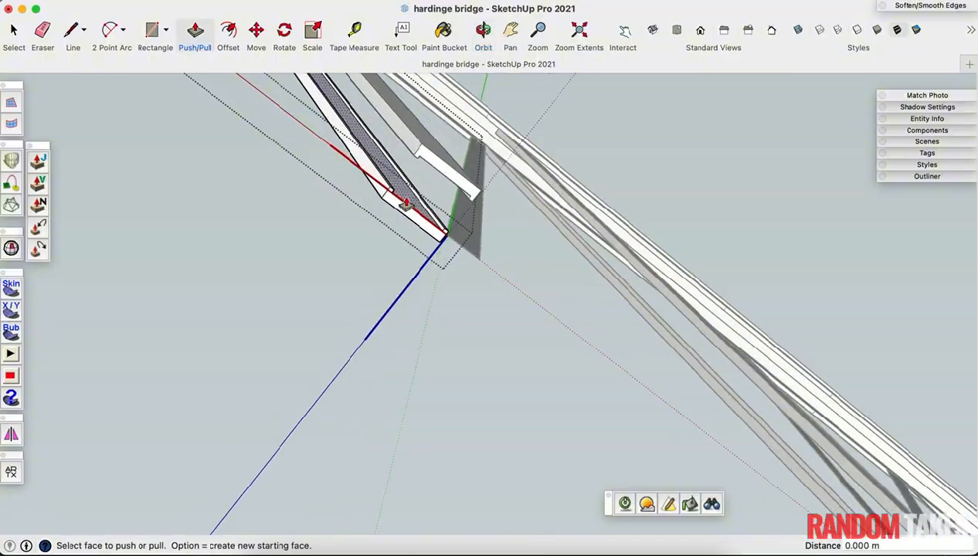
pyautogui.click(402, 203)
pyautogui.scroll(-4, 643, 378)
pyautogui.scroll(6, 759, 478)
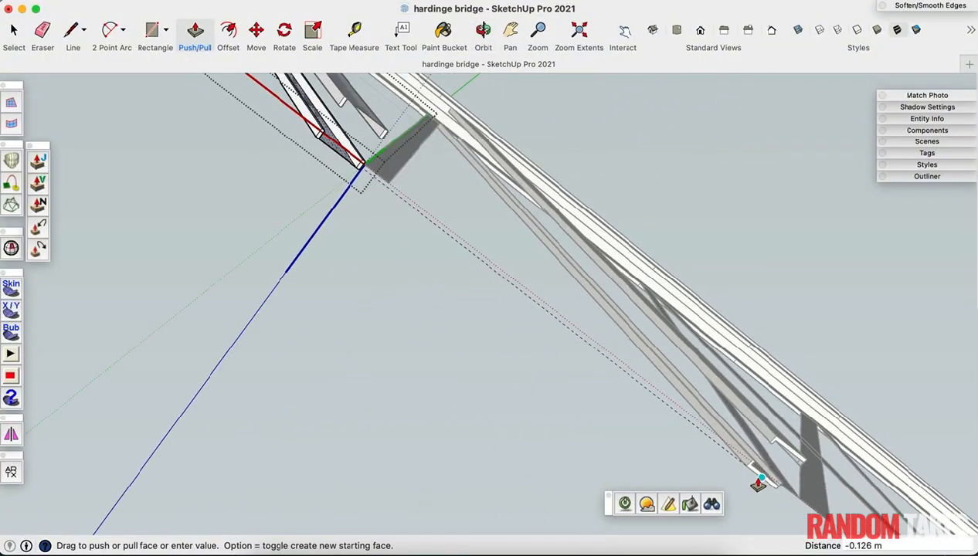
pyautogui.click(764, 474)
pyautogui.scroll(-3, 680, 455)
pyautogui.moveTo(680, 455); pyautogui.dragTo(452, 491, button='middle')
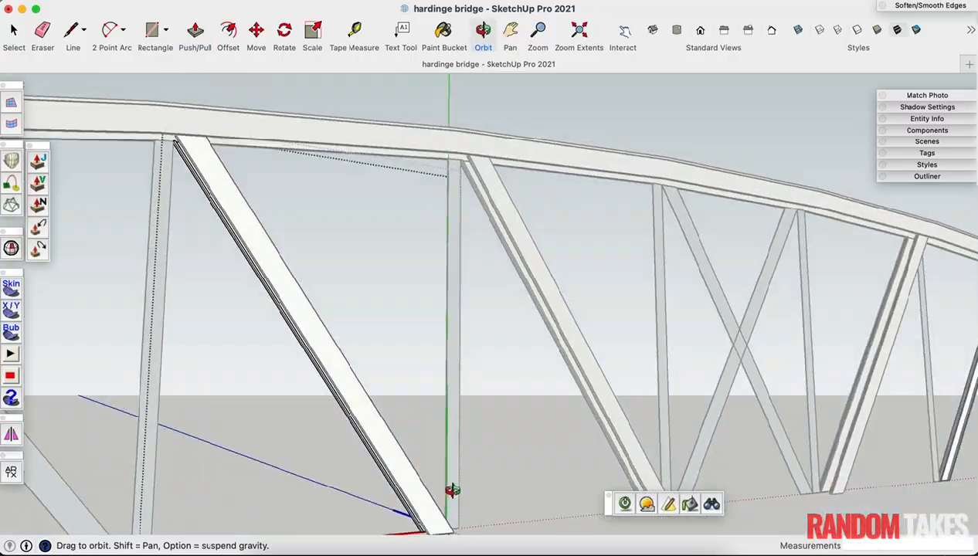
pyautogui.scroll(-2, 500, 349)
pyautogui.moveTo(496, 344); pyautogui.dragTo(724, 377, button='middle')
pyautogui.press('space')
# Step: Mirror the single flanged brace in the bay toward the far end of the arch about its web face
pyautogui.scroll(2, 725, 377)
pyautogui.scroll(-2, 593, 304)
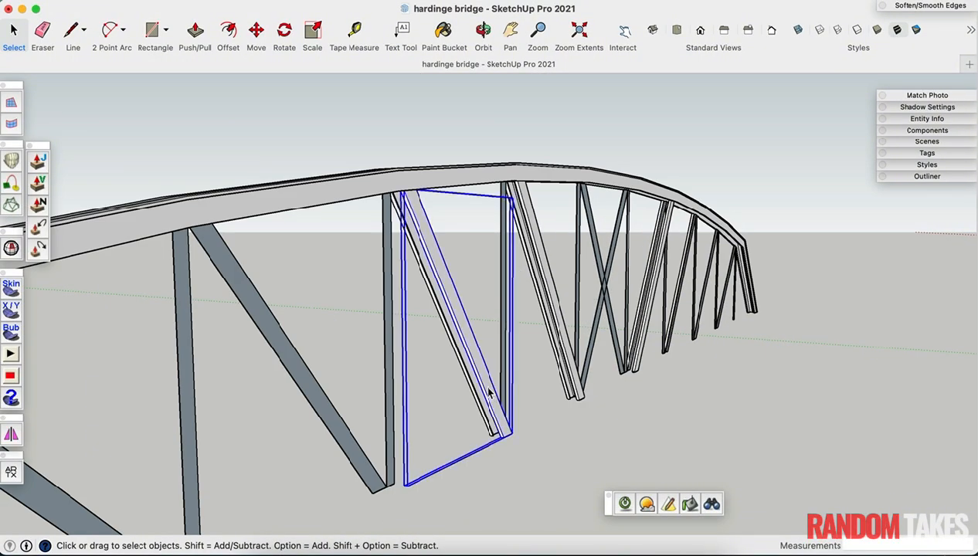
pyautogui.scroll(5, 673, 351)
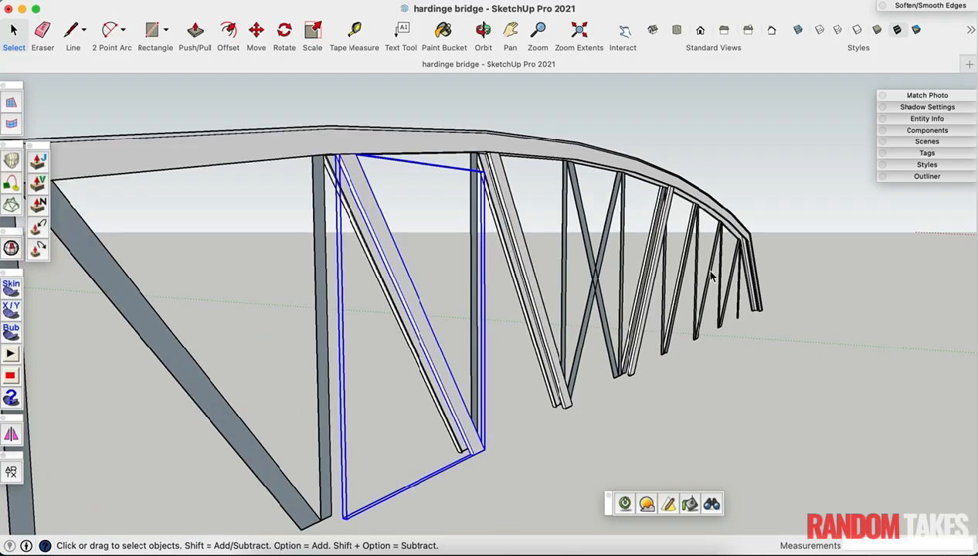
pyautogui.scroll(4, 669, 370)
pyautogui.click(640, 385)
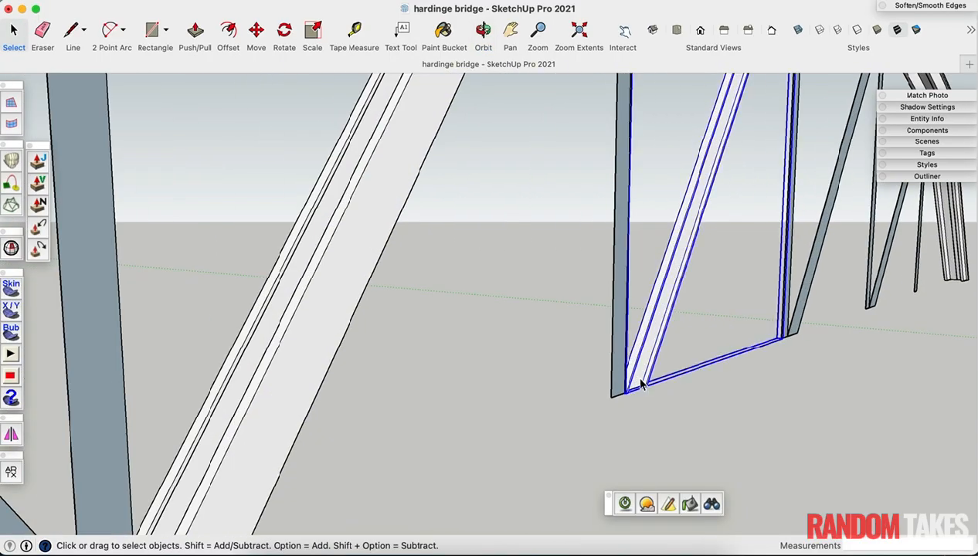
pyautogui.scroll(-5, 655, 375)
pyautogui.scroll(5, 668, 349)
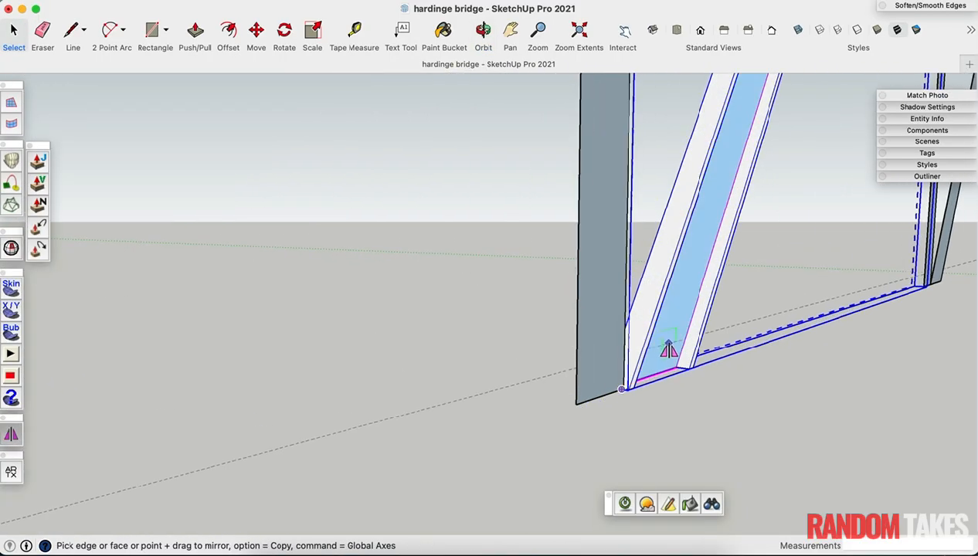
# Step: Move the mirrored far-end brace across to the opposite side of the arch and align its upper end with the chord
pyautogui.press('m')
pyautogui.click(652, 414)
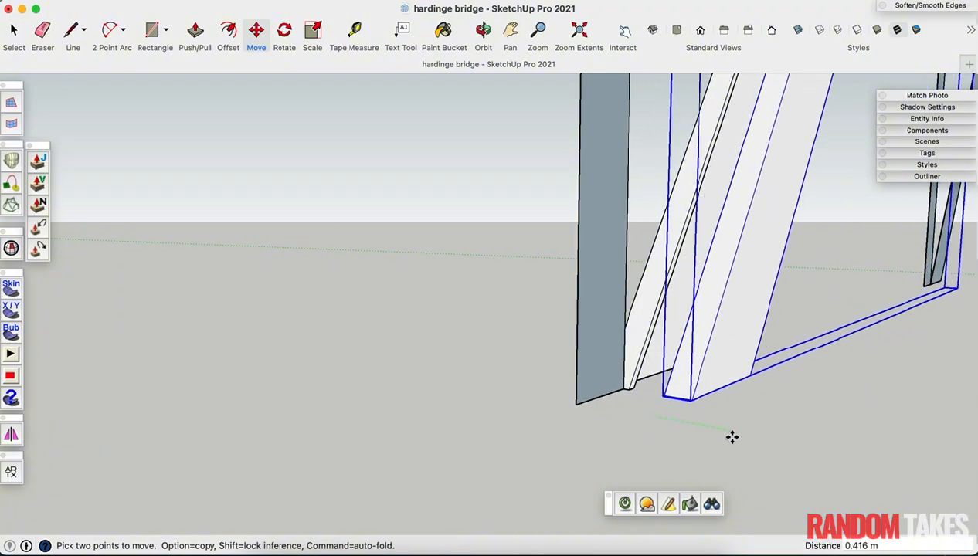
pyautogui.scroll(-3, 607, 421)
pyautogui.moveTo(727, 85); pyautogui.dragTo(712, 154, button='middle')
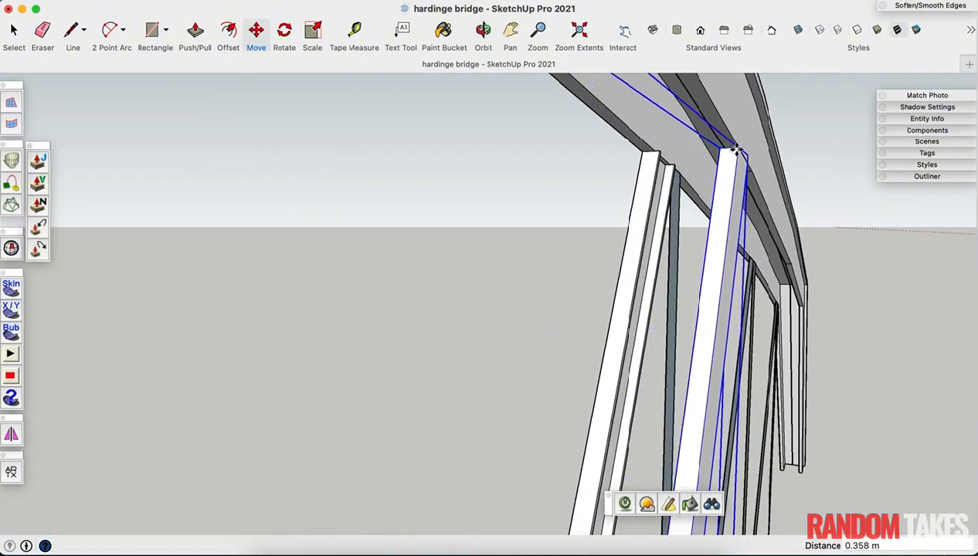
pyautogui.scroll(-10, 735, 151)
pyautogui.moveTo(622, 217); pyautogui.dragTo(540, 270, button='middle')
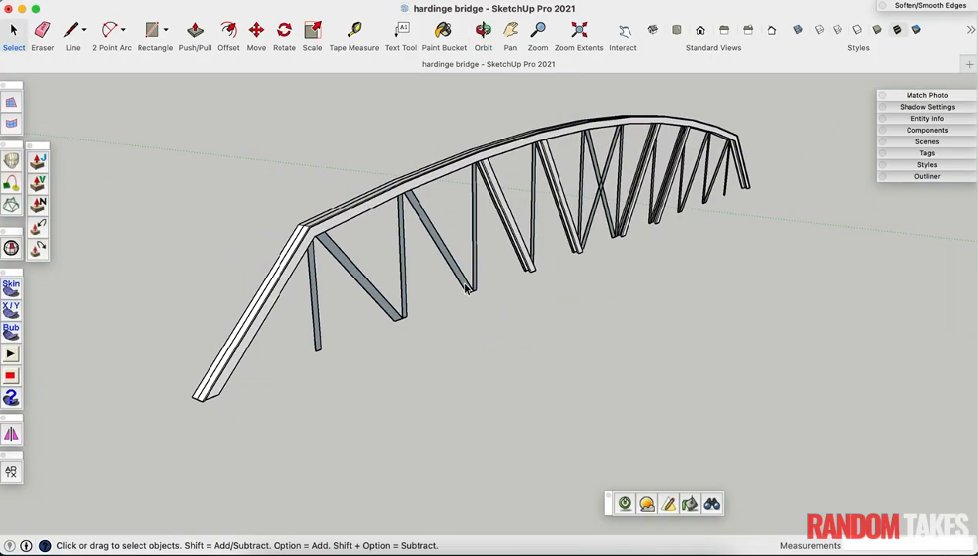
# Step: Open the next flat diagonal brace toward the near end of the arch and repeat the inward offset on its face
pyautogui.scroll(4, 465, 287)
pyautogui.scroll(-2, 465, 288)
pyautogui.scroll(4, 464, 289)
pyautogui.click(465, 289)
pyautogui.moveTo(465, 288); pyautogui.dragTo(620, 206, button='middle')
pyautogui.scroll(3, 522, 256)
pyautogui.tripleClick(519, 255)
pyautogui.moveTo(513, 178); pyautogui.dragTo(455, 230, button='middle')
pyautogui.press('space')
pyautogui.scroll(3, 457, 204)
pyautogui.click(479, 207)
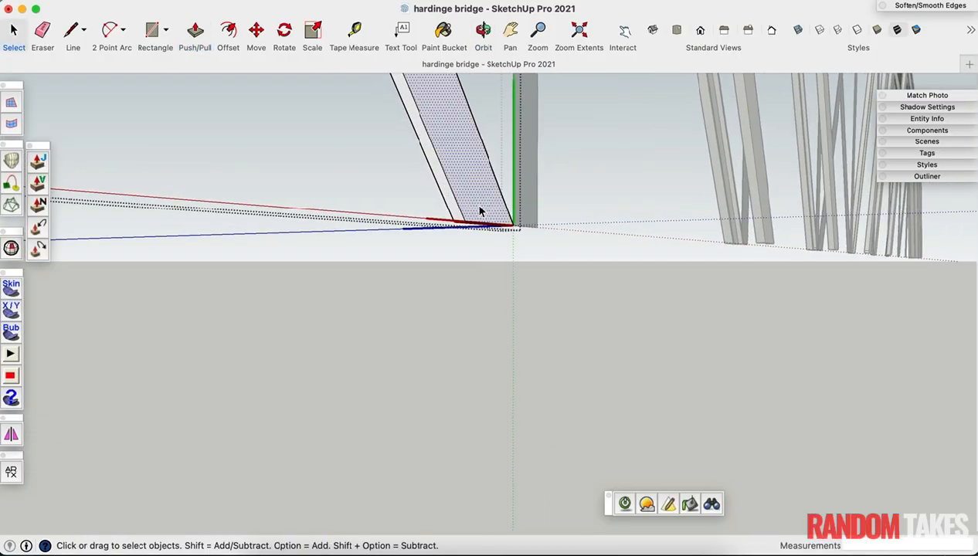
pyautogui.scroll(1, 478, 207)
pyautogui.press('f')
pyautogui.doubleClick(478, 207)
pyautogui.scroll(3, 479, 214)
# Step: Draw lines extending the inner offset edges down to this brace's foot edge
pyautogui.press('l')
pyautogui.scroll(2, 463, 219)
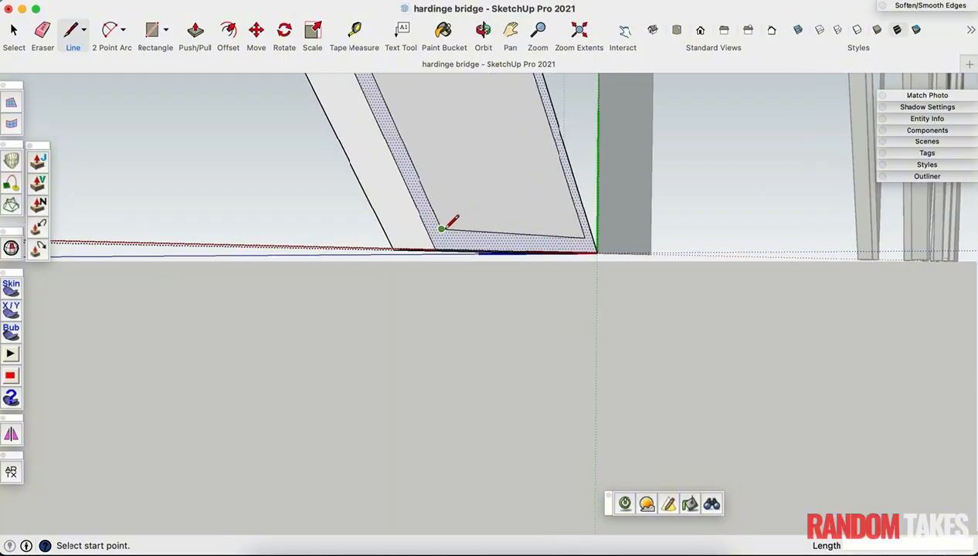
pyautogui.click(451, 249)
pyautogui.scroll(1, 590, 236)
pyautogui.scroll(1, 601, 248)
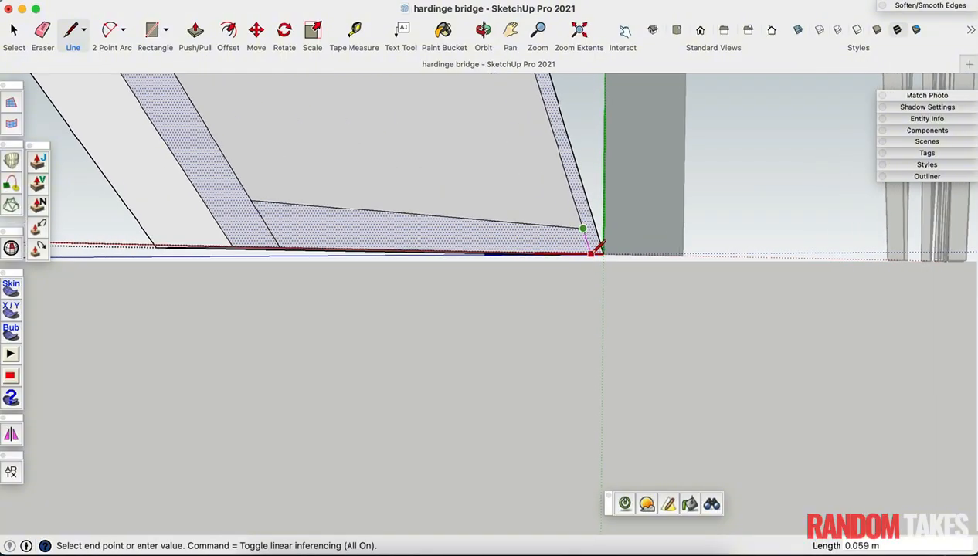
# Step: Draw lines extending the inner offset edges to the brace's upper edge and erase the leftover offset lines at both ends
pyautogui.keyDown('shift'); pyautogui.moveTo(504, 221); pyautogui.dragTo(391, 236, button='middle'); pyautogui.keyUp('shift')
pyautogui.scroll(6, 417, 263)
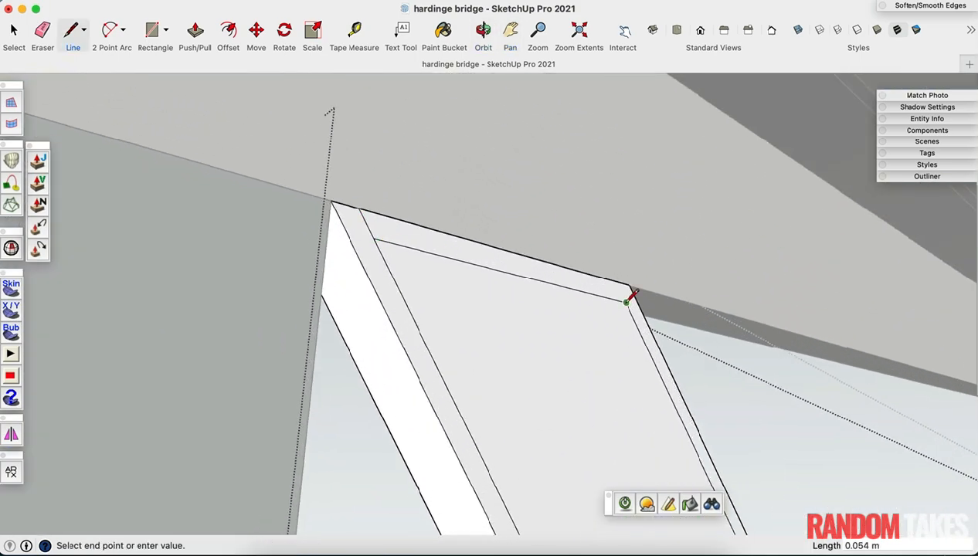
pyautogui.scroll(-10, 556, 297)
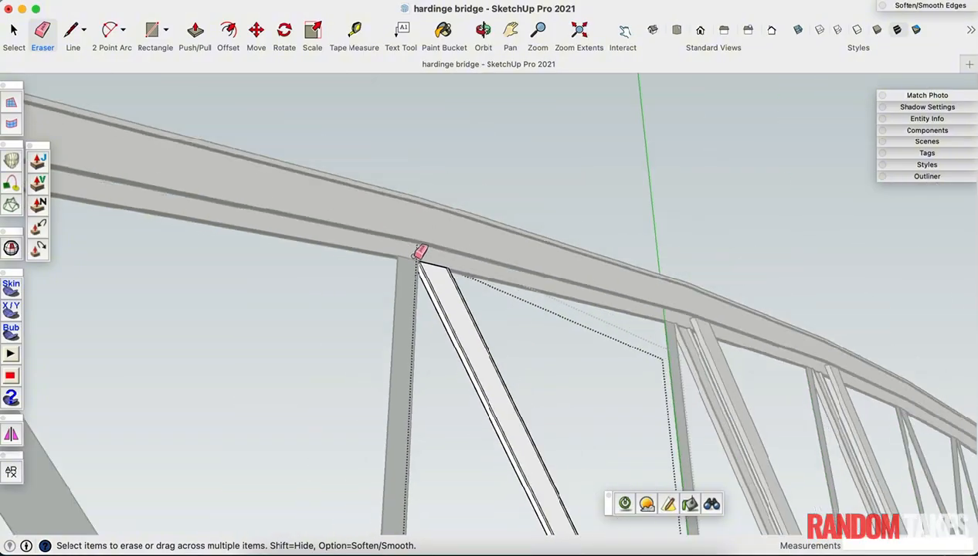
pyautogui.scroll(5, 537, 485)
pyautogui.moveTo(537, 485); pyautogui.dragTo(508, 371, button='middle')
pyautogui.scroll(5, 520, 376)
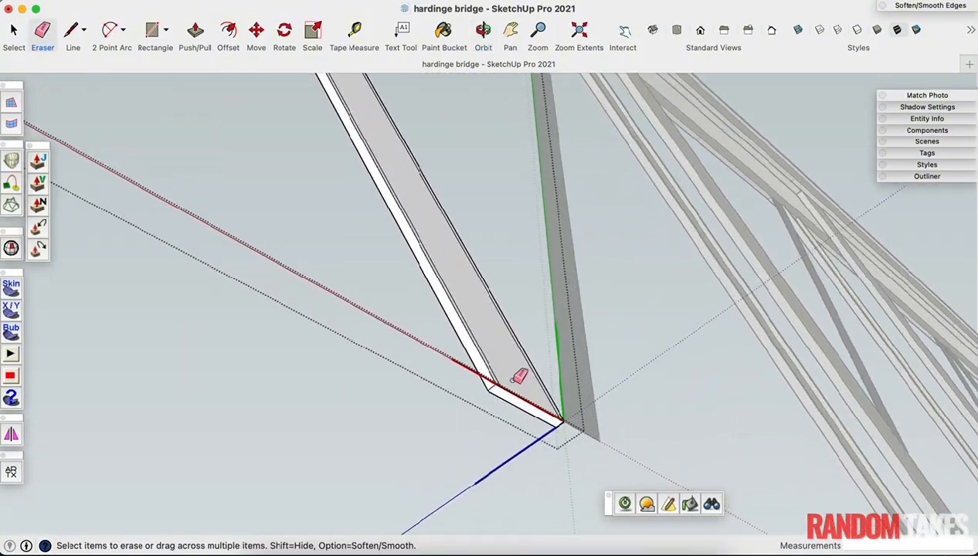
pyautogui.press('space')
# Step: Push/pull the brace's flange strips to match the flange depth of the neighbouring flanged brace
pyautogui.scroll(-8, 467, 377)
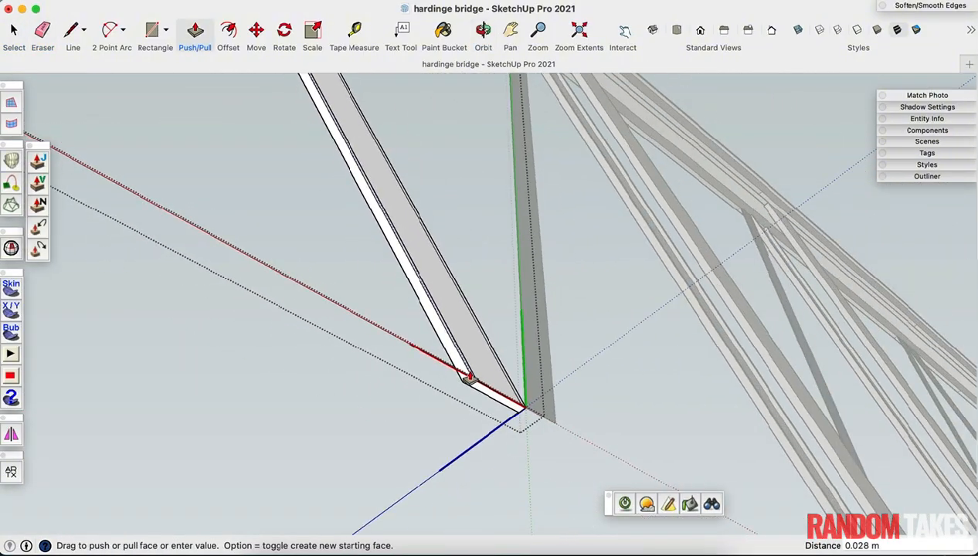
pyautogui.scroll(7, 658, 480)
pyautogui.scroll(-3, 665, 483)
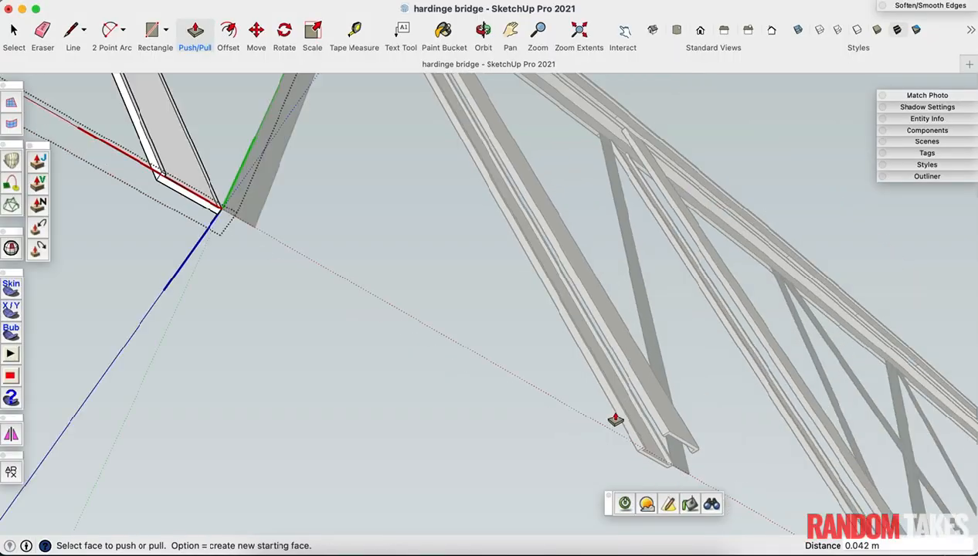
pyautogui.scroll(6, 351, 282)
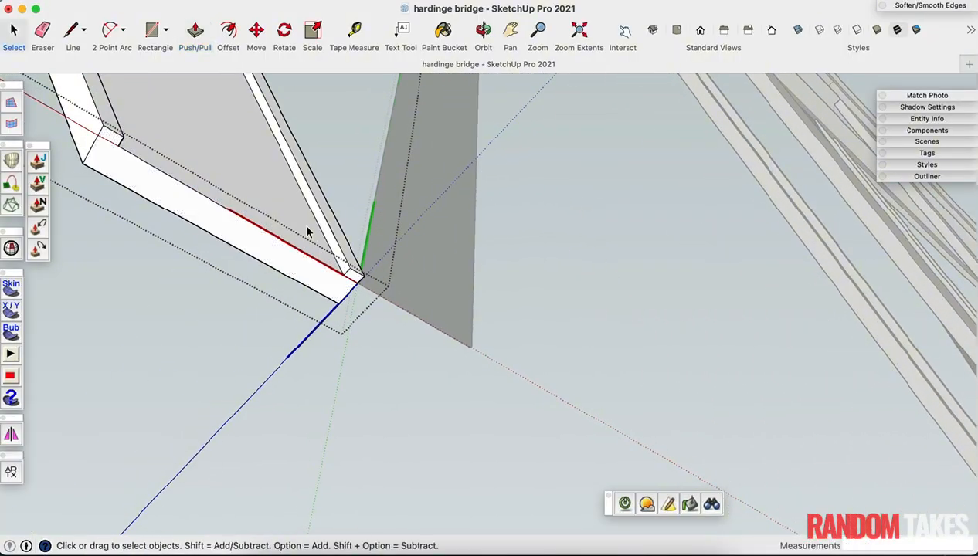
pyautogui.scroll(-4, 306, 233)
# Step: Push the web face between the flanges to match the neighbouring brace's web, and close the brace group
pyautogui.scroll(4, 554, 427)
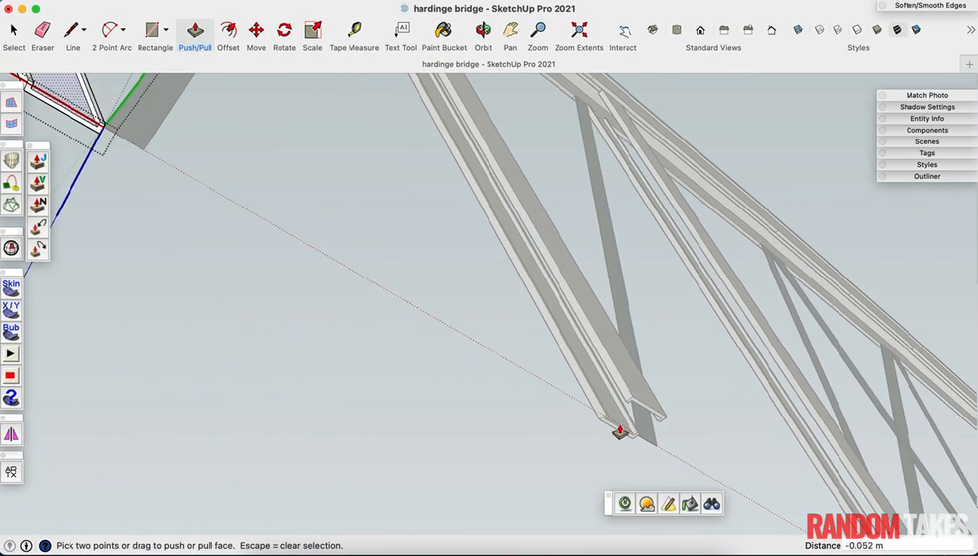
pyautogui.scroll(-3, 540, 402)
pyautogui.scroll(4, 415, 309)
pyautogui.press('space')
pyautogui.scroll(2, 386, 368)
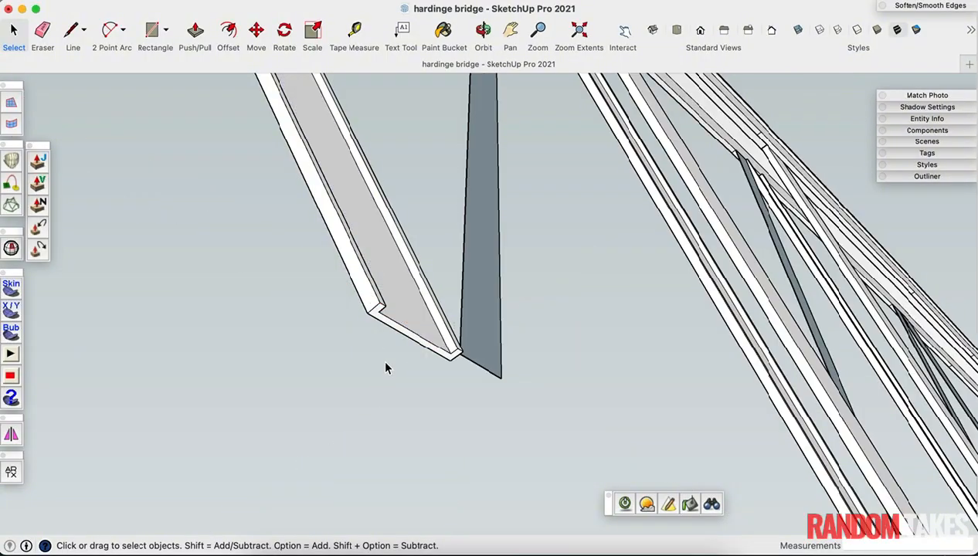
# Step: Mirror a copy of the newly flanged brace about its web side
pyautogui.moveTo(385, 367); pyautogui.dragTo(406, 331, button='middle')
pyautogui.click(406, 321)
pyautogui.scroll(-2, 400, 354)
pyautogui.scroll(2, 431, 358)
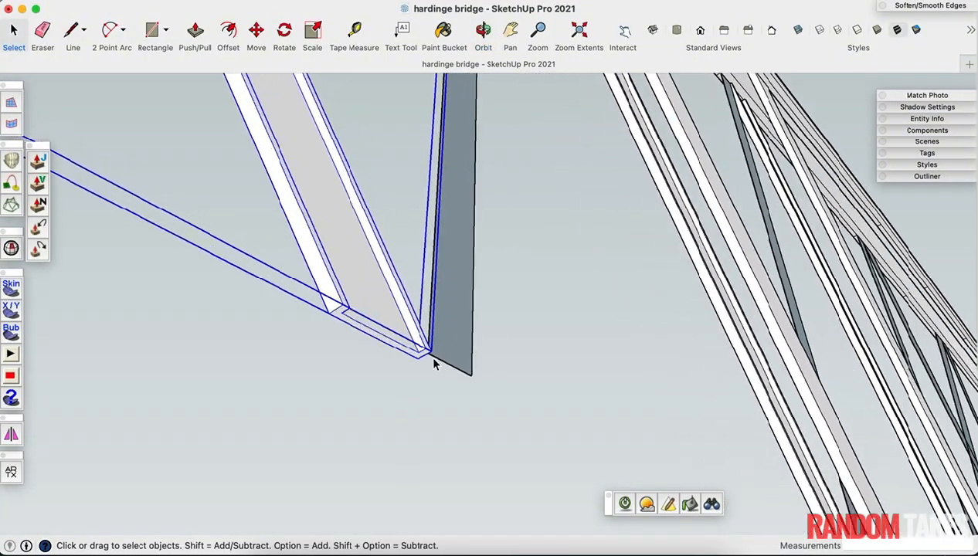
pyautogui.click(11, 435)
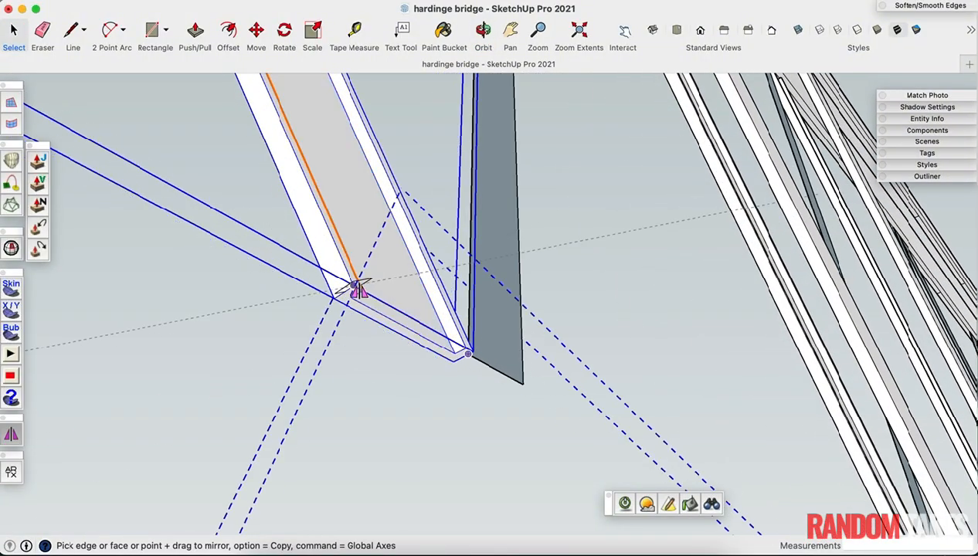
pyautogui.moveTo(370, 266); pyautogui.dragTo(404, 301)
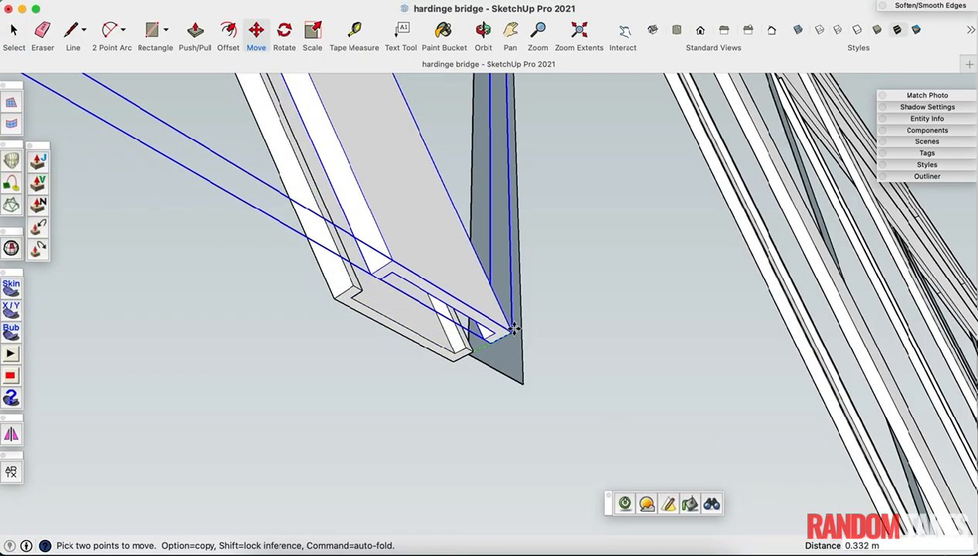
# Step: Move the mirrored brace across to the opposite side of the arch and align its upper end with the chord
pyautogui.click(513, 329)
pyautogui.scroll(-4, 526, 419)
pyautogui.moveTo(526, 420); pyautogui.dragTo(558, 526, button='middle')
pyautogui.scroll(2, 511, 174)
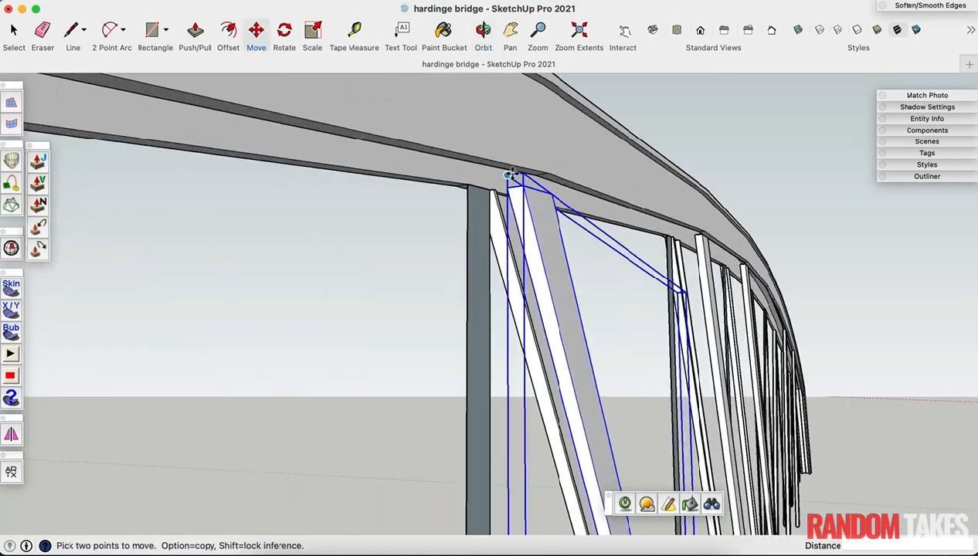
pyautogui.scroll(2, 513, 179)
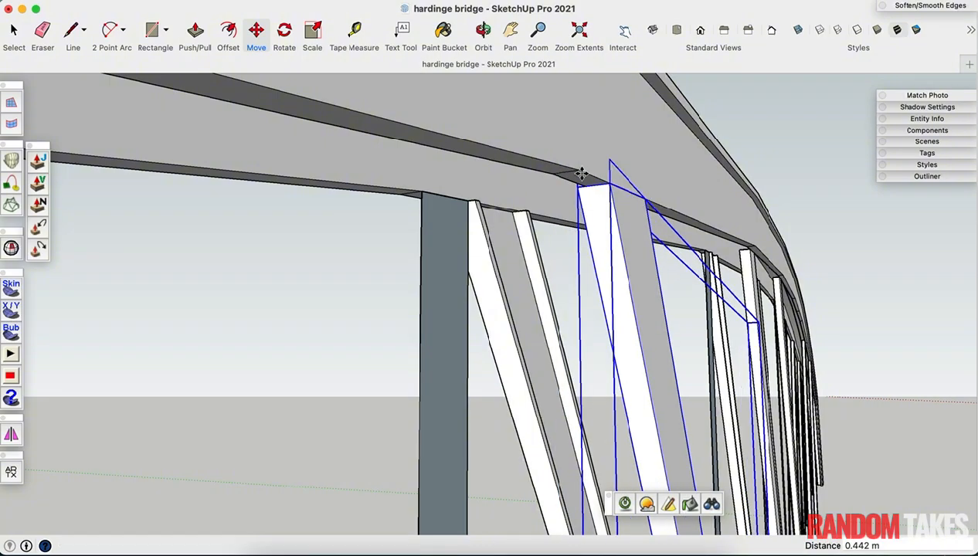
pyautogui.moveTo(579, 175); pyautogui.dragTo(440, 228, button='middle')
# Step: Mirror a copy of the matching single flanged brace on the other half of the arch about its web face
pyautogui.scroll(-5, 410, 169)
pyautogui.moveTo(618, 293); pyautogui.dragTo(635, 328, button='middle')
pyautogui.scroll(8, 786, 355)
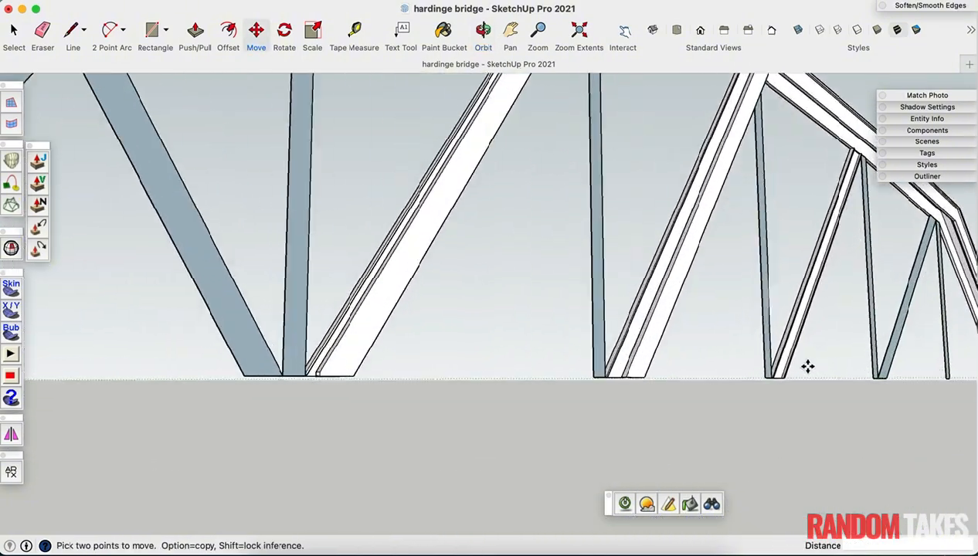
pyautogui.press('space')
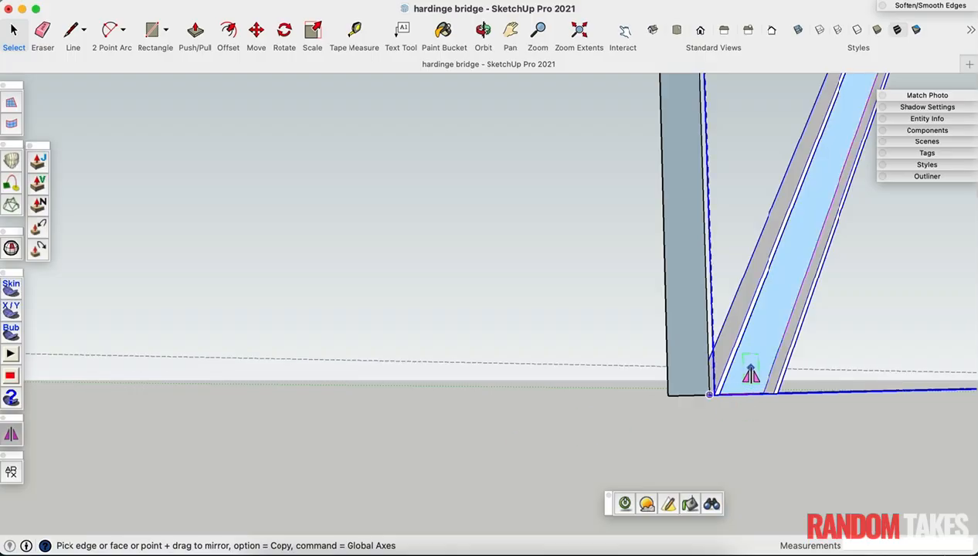
pyautogui.moveTo(750, 375); pyautogui.dragTo(840, 341, button='middle')
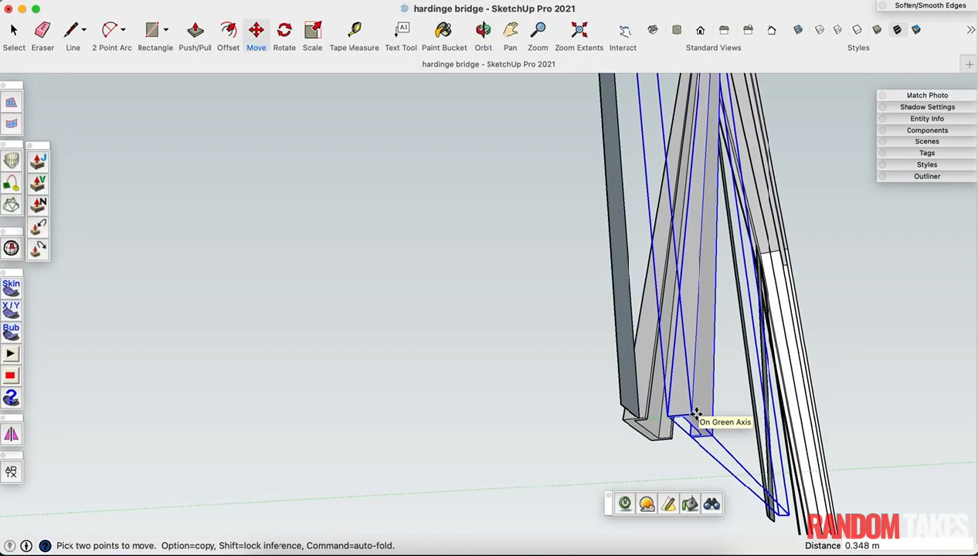
# Step: Move this mirrored copy on the other half to the opposite side of the chord, aligning its upper end with the chord
pyautogui.moveTo(716, 298); pyautogui.dragTo(684, 462, button='middle')
pyautogui.scroll(4, 740, 137)
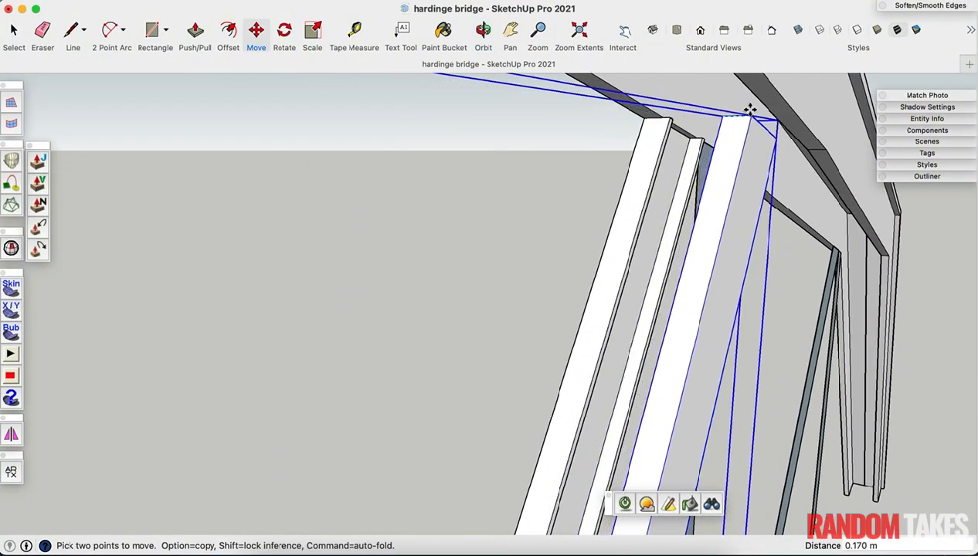
pyautogui.scroll(-6, 740, 190)
pyautogui.moveTo(740, 190)
pyautogui.mouseDown(button='middle')
pyautogui.moveTo(711, 219)
pyautogui.moveTo(746, 190)
pyautogui.mouseUp(button='middle')
pyautogui.scroll(6, 746, 190)
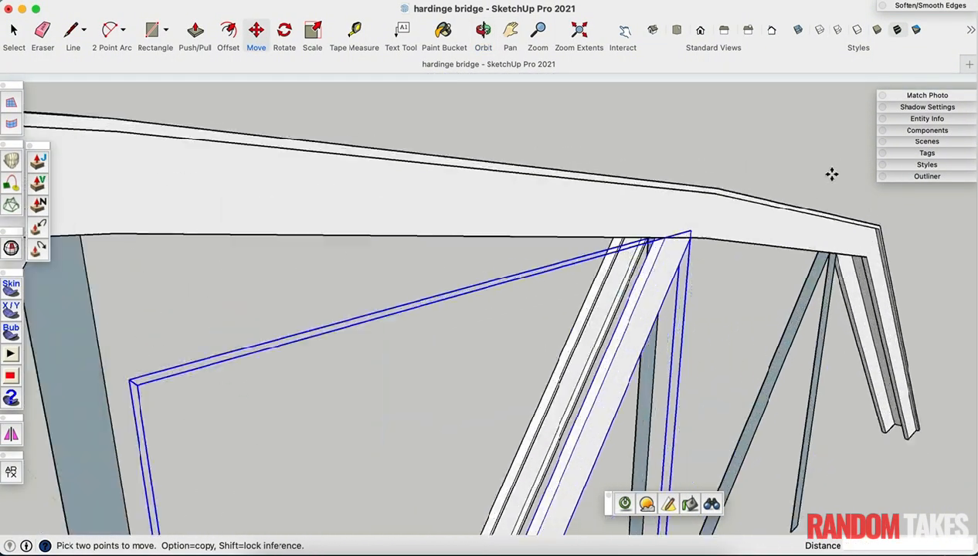
# Step: Open the last flat diagonal brace beside the sloping end of the arch for editing and select its face
pyautogui.moveTo(831, 174); pyautogui.dragTo(733, 174, button='middle')
pyautogui.scroll(-6, 734, 174)
pyautogui.scroll(-6, 736, 171)
pyautogui.scroll(3, 620, 251)
pyautogui.moveTo(620, 251); pyautogui.dragTo(686, 324, button='middle')
pyautogui.scroll(5, 566, 314)
pyautogui.scroll(3, 776, 235)
pyautogui.doubleClick(808, 214)
pyautogui.click(810, 217)
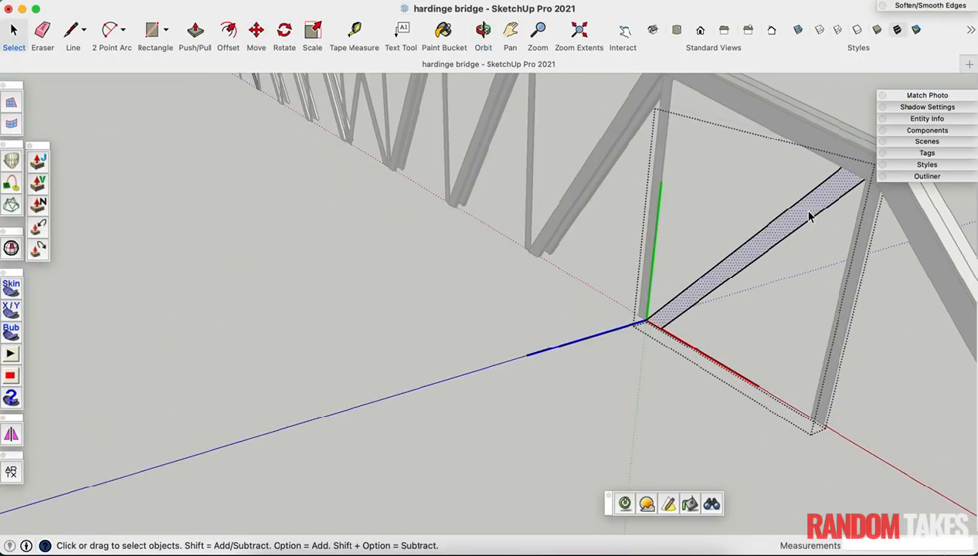
# Step: Push/pull the end-bay brace's flat face to the thickness of the neighbouring flanged brace
pyautogui.moveTo(833, 161); pyautogui.dragTo(813, 283, button='middle')
pyautogui.moveTo(825, 337); pyautogui.dragTo(694, 375, button='middle')
pyautogui.scroll(5, 699, 401)
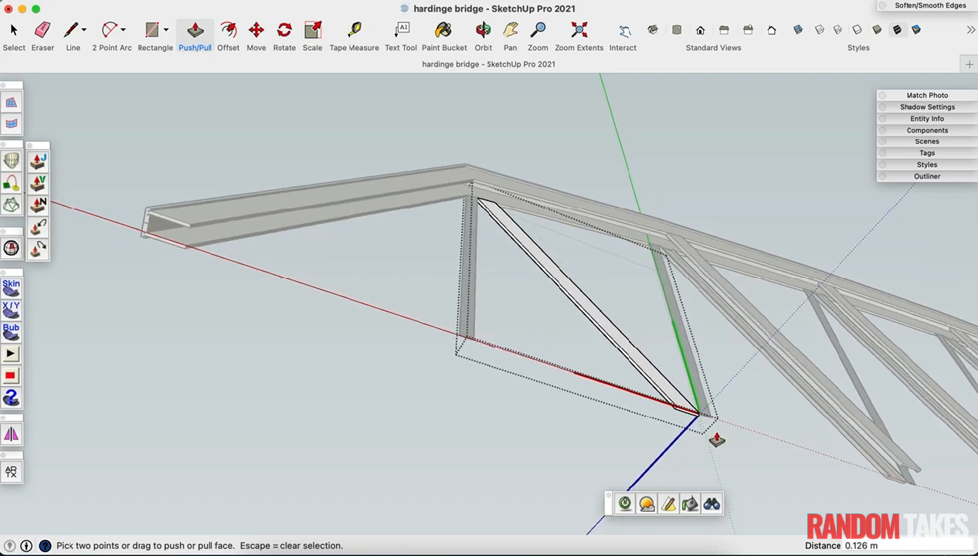
pyautogui.press('p')
pyautogui.click(642, 396)
pyautogui.scroll(-5, 641, 397)
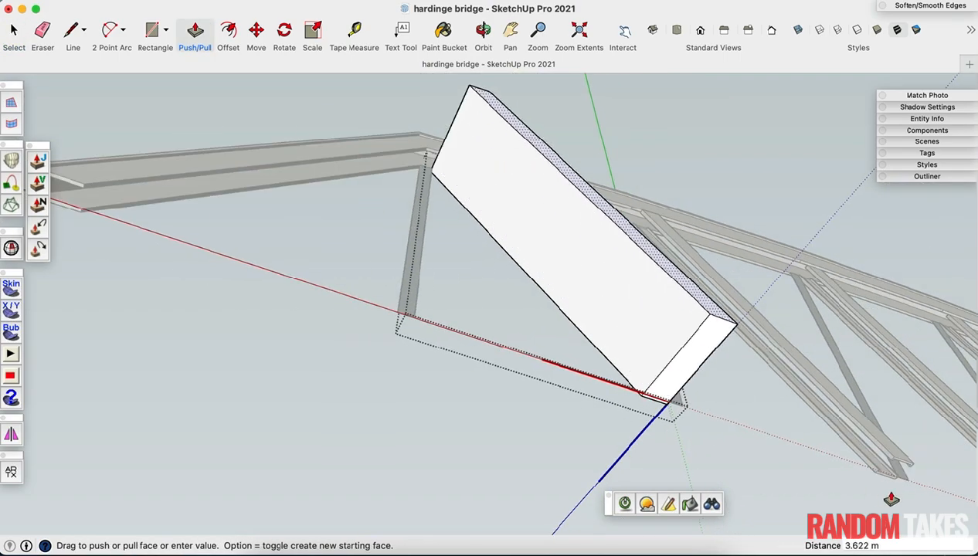
pyautogui.scroll(4, 887, 471)
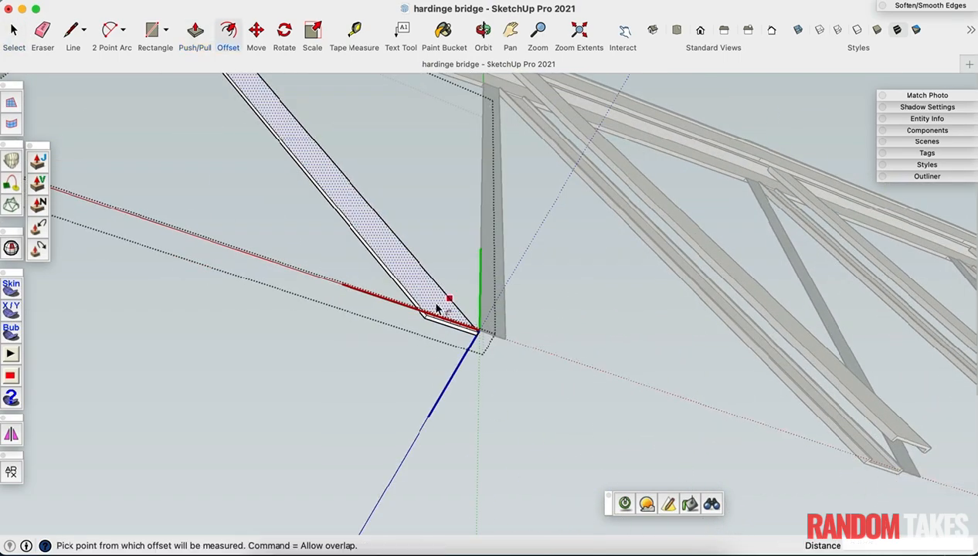
# Step: Offset the end-bay brace's face inward and draw lines extending the offset edges to its foot edge
pyautogui.scroll(3, 436, 309)
pyautogui.moveTo(443, 266); pyautogui.dragTo(417, 363, button='middle')
pyautogui.press('l')
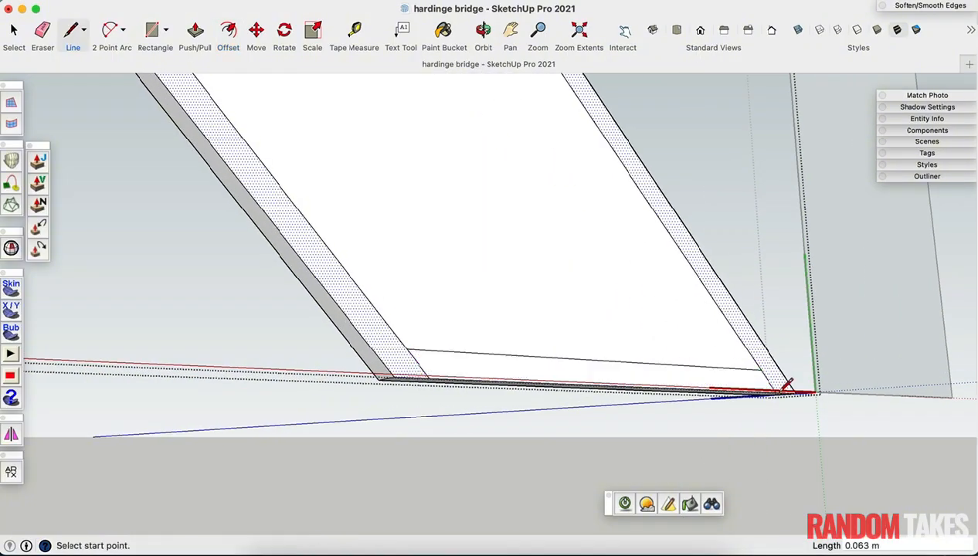
pyautogui.click(600, 362)
pyautogui.scroll(-7, 606, 403)
pyautogui.keyDown('shift'); pyautogui.moveTo(454, 239); pyautogui.dragTo(609, 466, button='middle'); pyautogui.keyUp('shift')
# Step: Draw lines extending the inner offset edges to the upper edge of the end-bay brace
pyautogui.scroll(3, 425, 225)
pyautogui.scroll(2, 446, 279)
pyautogui.moveTo(445, 280); pyautogui.dragTo(427, 290, button='middle')
pyautogui.press('l')
pyautogui.click(373, 248)
pyautogui.scroll(-3, 305, 276)
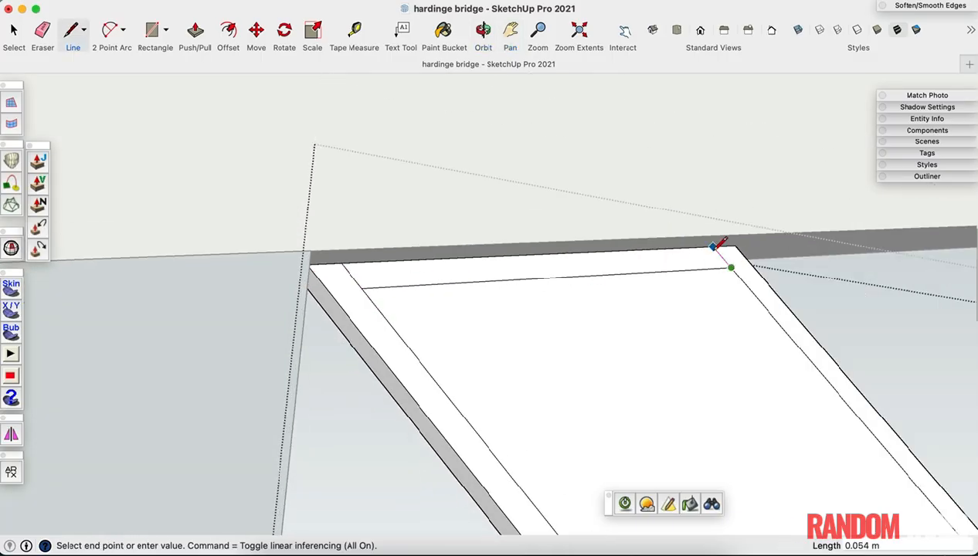
pyautogui.moveTo(572, 270)
pyautogui.mouseDown(button='middle')
pyautogui.moveTo(669, 349)
pyautogui.moveTo(765, 291)
pyautogui.moveTo(912, 427)
pyautogui.mouseUp(button='middle')
# Step: Push/pull the end-bay brace into a flanged profile matching the neighbouring brace's flange depth, and close the brace group
pyautogui.press('space')
pyautogui.click(666, 351)
pyautogui.scroll(-10, 618, 313)
pyautogui.scroll(5, 918, 446)
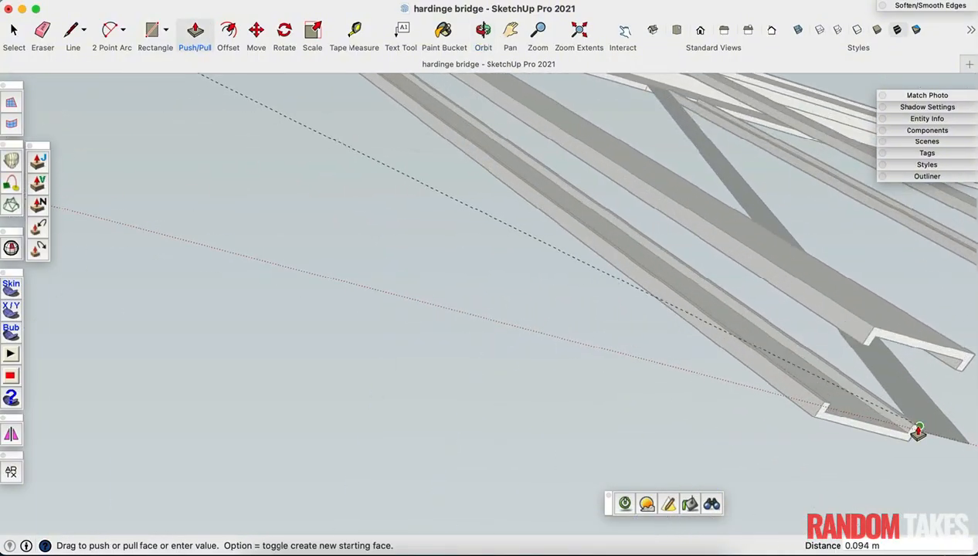
pyautogui.scroll(-8, 912, 435)
pyautogui.scroll(10, 720, 393)
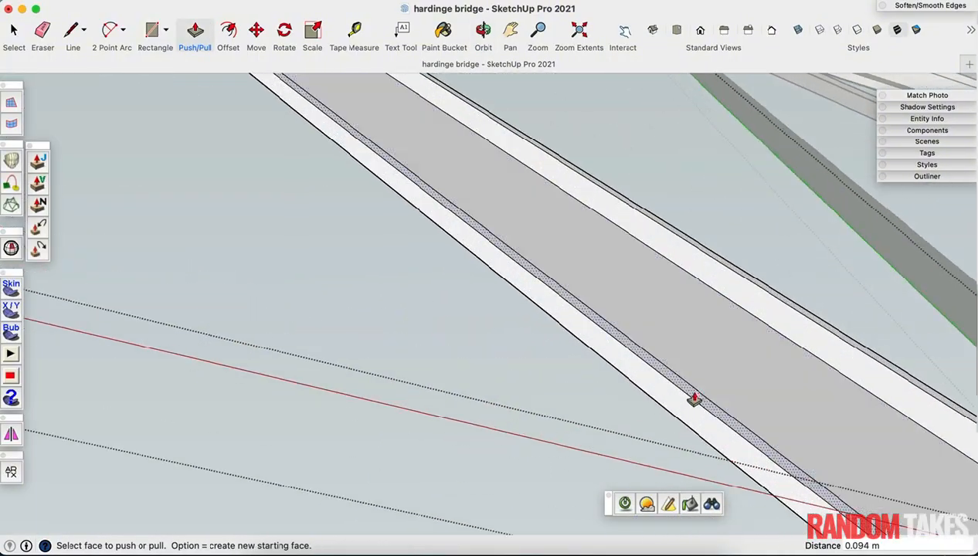
pyautogui.scroll(-3, 591, 323)
pyautogui.moveTo(591, 323); pyautogui.dragTo(564, 363, button='middle')
pyautogui.scroll(-3, 587, 310)
pyautogui.scroll(-1, 536, 325)
pyautogui.press('space')
pyautogui.click(472, 483)
# Step: Mirror a copy of the flanged end-bay brace about its web side
pyautogui.scroll(-2, 454, 367)
pyautogui.scroll(5, 542, 420)
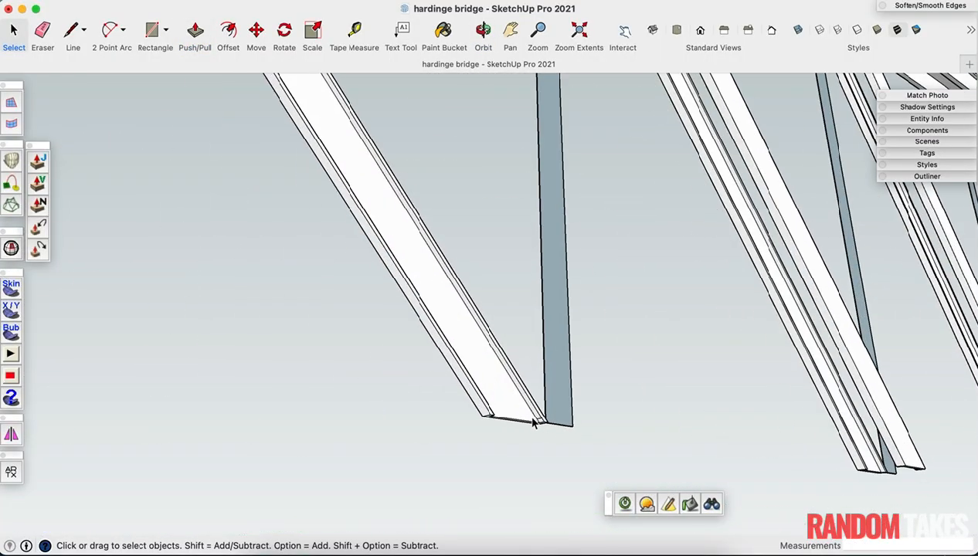
pyautogui.click(532, 422)
pyautogui.scroll(2, 502, 419)
pyautogui.scroll(1, 511, 422)
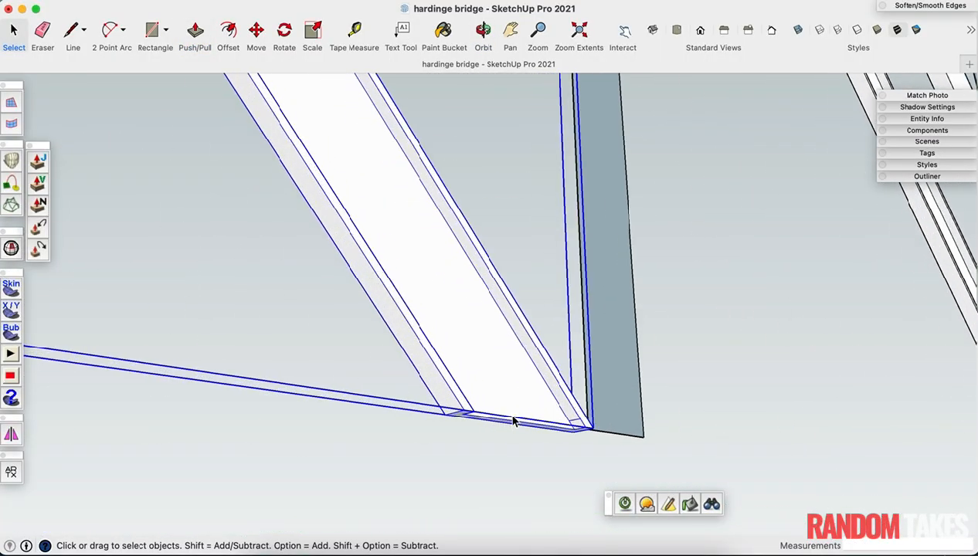
pyautogui.click(17, 436)
pyautogui.moveTo(466, 334); pyautogui.dragTo(626, 345, button='middle')
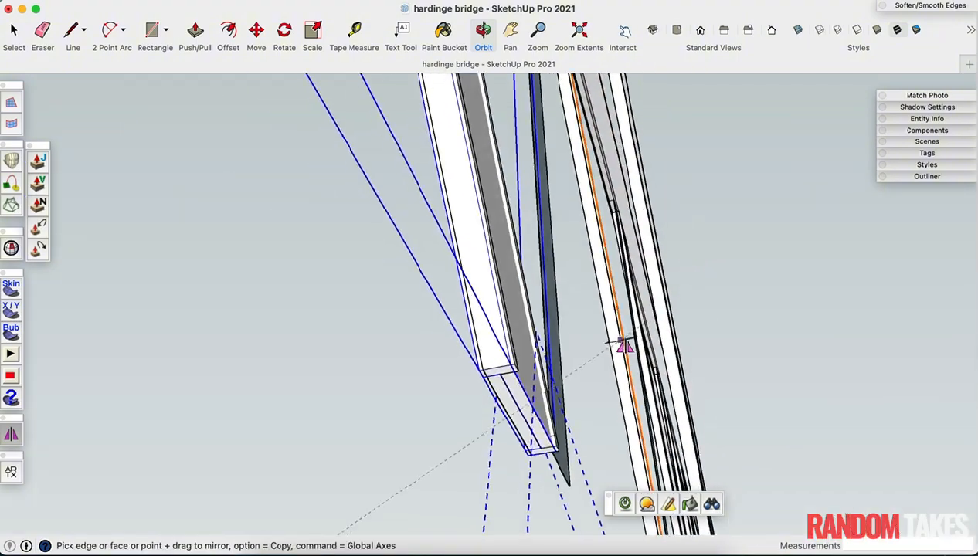
# Step: Move the mirrored end-bay brace across to the opposite side of the arch, aligned along the green axis with the chord
pyautogui.press('m')
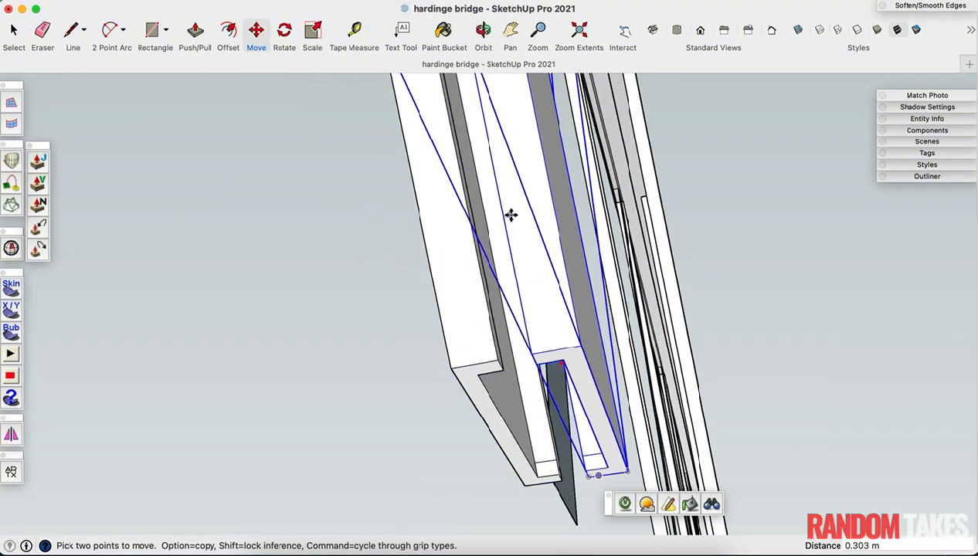
pyautogui.moveTo(510, 215); pyautogui.dragTo(500, 443, button='middle')
pyautogui.click(494, 444)
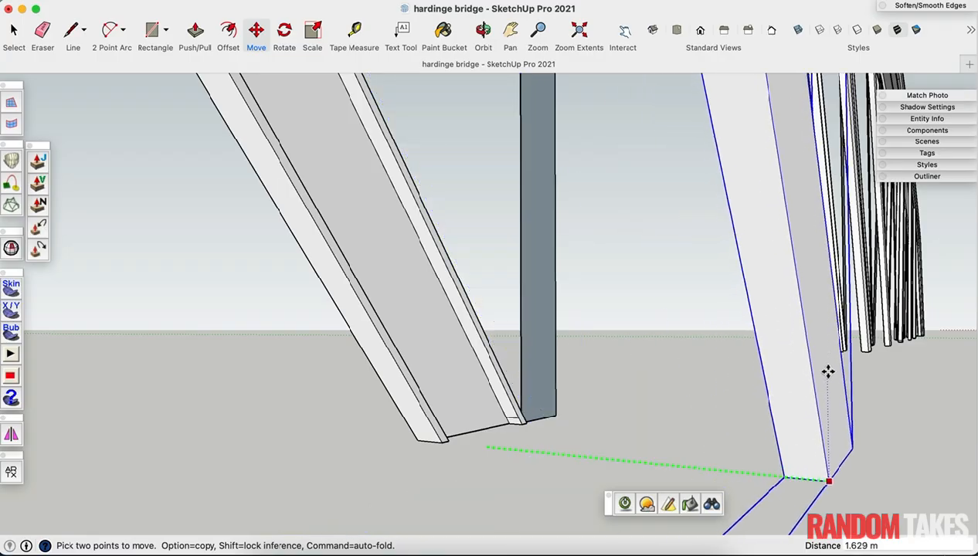
pyautogui.moveTo(768, 380); pyautogui.dragTo(831, 361, button='middle')
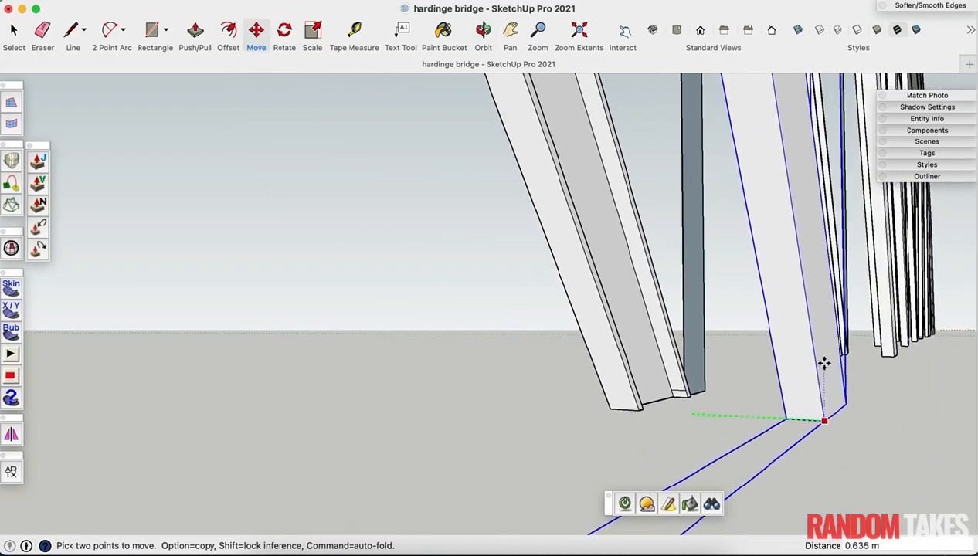
pyautogui.scroll(-6, 792, 421)
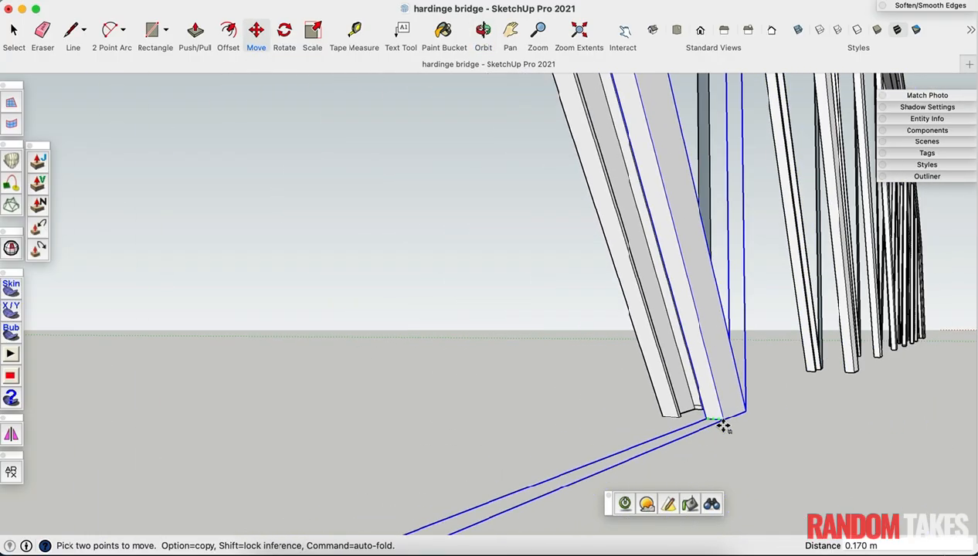
pyautogui.scroll(3, 761, 389)
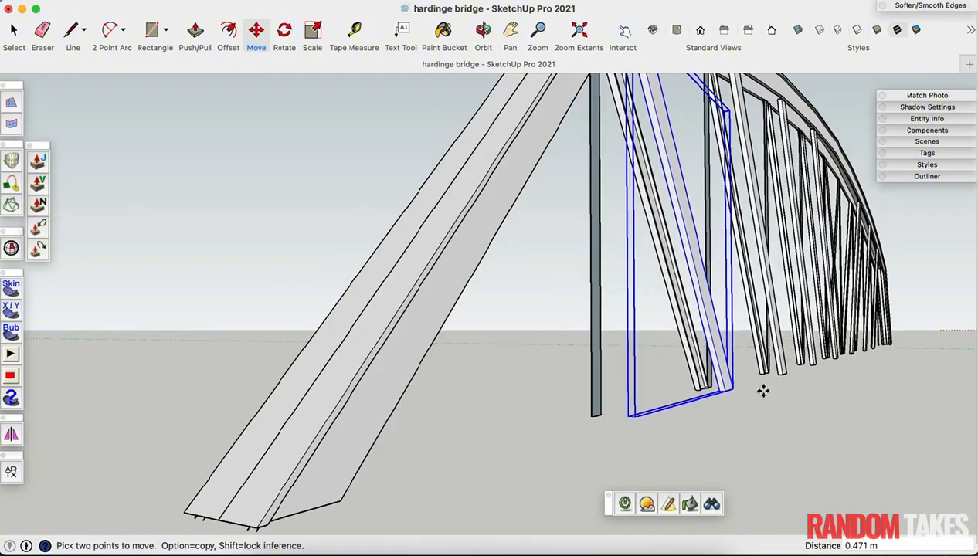
pyautogui.scroll(-5, 760, 388)
pyautogui.press('space')
pyautogui.moveTo(753, 386); pyautogui.dragTo(508, 384, button='middle')
pyautogui.scroll(-3, 508, 389)
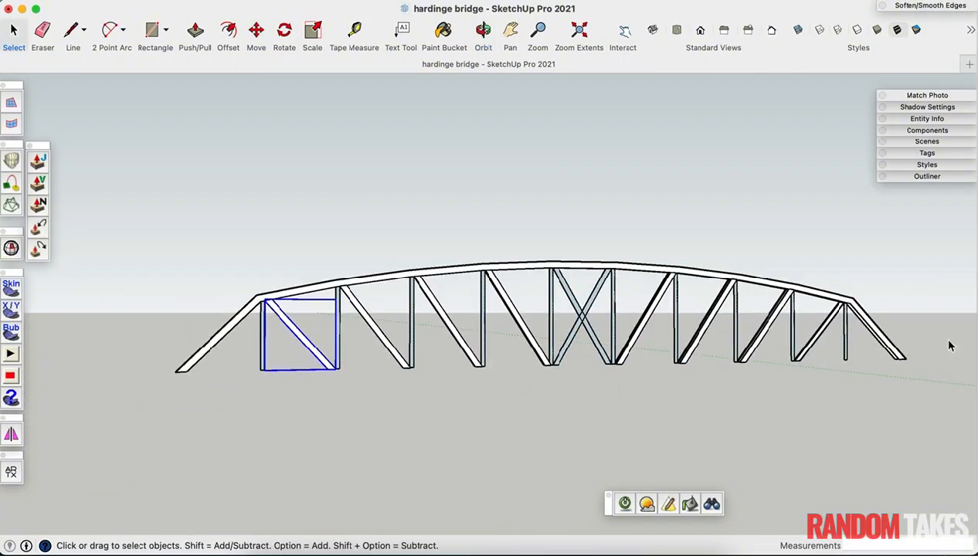
# Step: Mirror a copy of the flanged brace in the end bay at the other end of the arch about its web side
pyautogui.scroll(10, 680, 374)
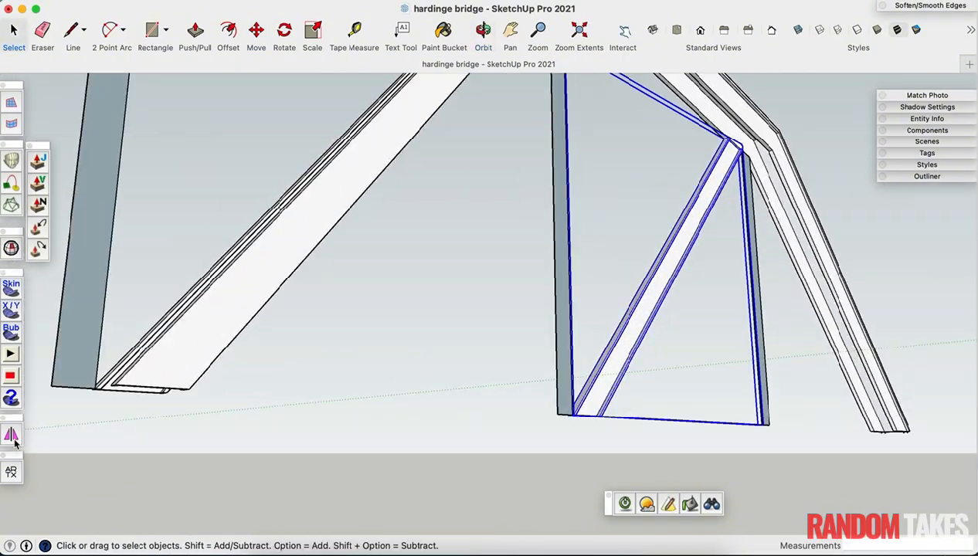
pyautogui.click(11, 436)
pyautogui.scroll(4, 538, 382)
pyautogui.moveTo(429, 324); pyautogui.dragTo(536, 352, button='middle')
# Step: Move the mirrored end-bay brace along the green axis across to the opposite side of the arch chord
pyautogui.press('m')
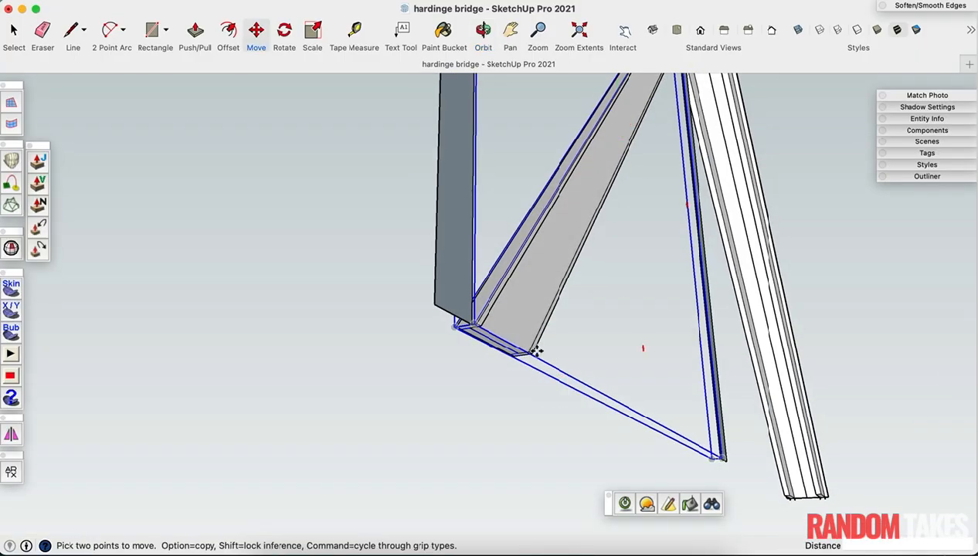
pyautogui.scroll(-5, 549, 410)
pyautogui.scroll(8, 648, 159)
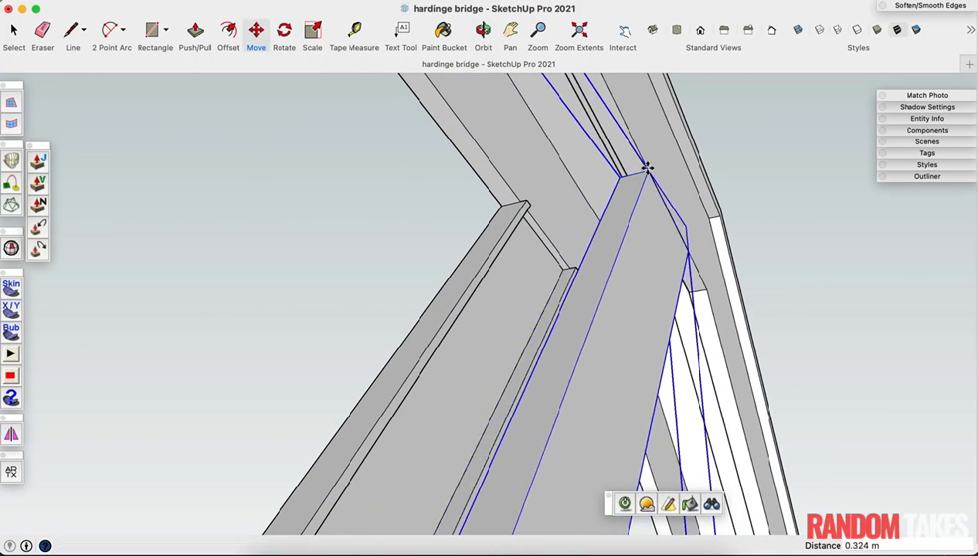
pyautogui.scroll(-10, 653, 186)
pyautogui.moveTo(665, 232); pyautogui.dragTo(539, 321, button='middle')
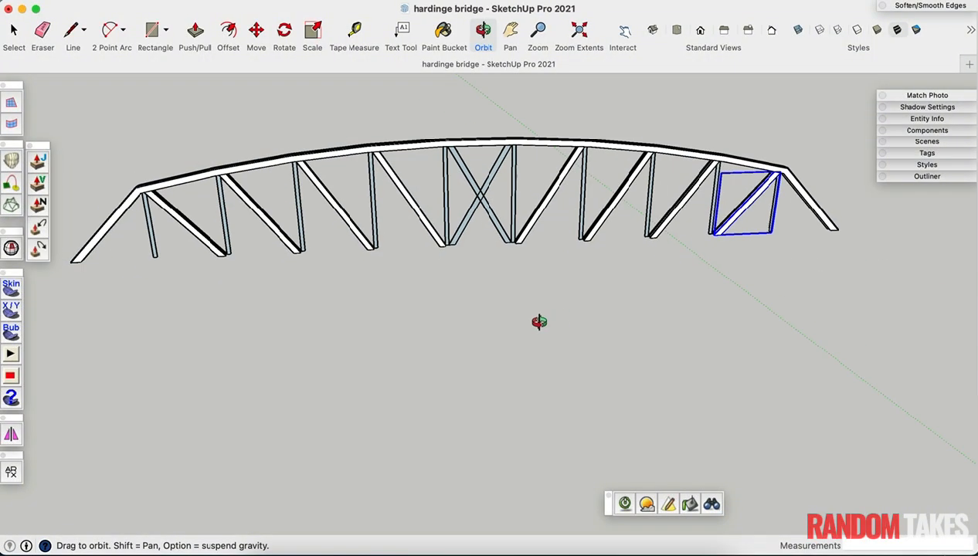
pyautogui.moveTo(486, 249); pyautogui.dragTo(703, 232, button='middle')
# Step: Open one of the centre bay's crossed diagonals for editing and push/pull its face into a thin plate
pyautogui.scroll(10, 526, 223)
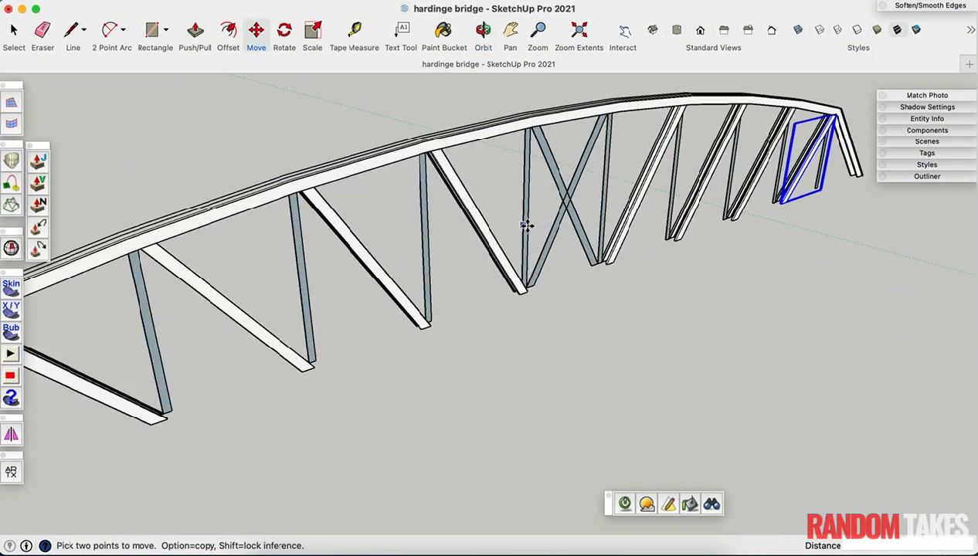
pyautogui.moveTo(542, 282); pyautogui.dragTo(939, 275, button='middle')
pyautogui.scroll(3, 653, 254)
pyautogui.click(647, 255)
pyautogui.doubleClick(647, 261)
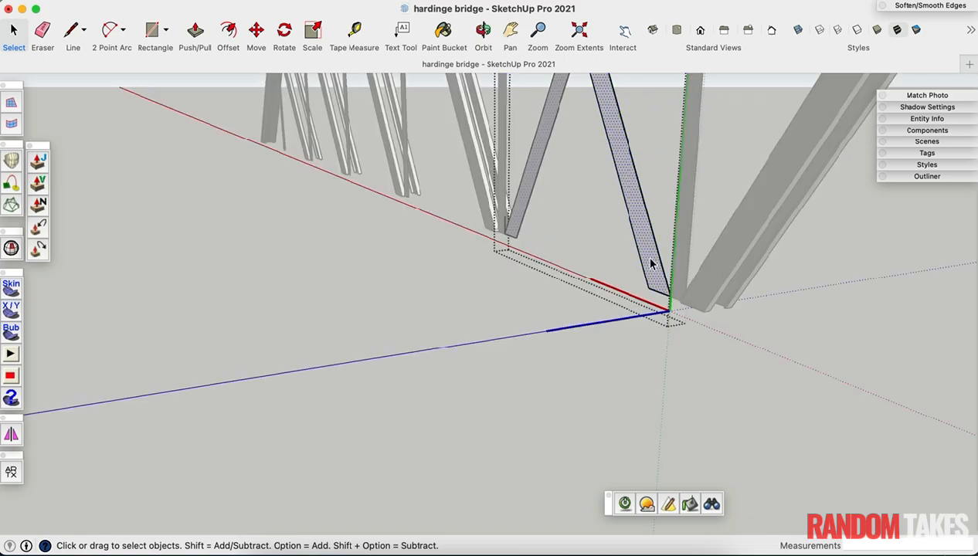
pyautogui.moveTo(620, 297); pyautogui.dragTo(407, 386, button='middle')
pyautogui.moveTo(329, 375); pyautogui.dragTo(249, 242, button='middle')
pyautogui.click(316, 260)
pyautogui.press('p')
pyautogui.scroll(2, 352, 233)
pyautogui.press('space')
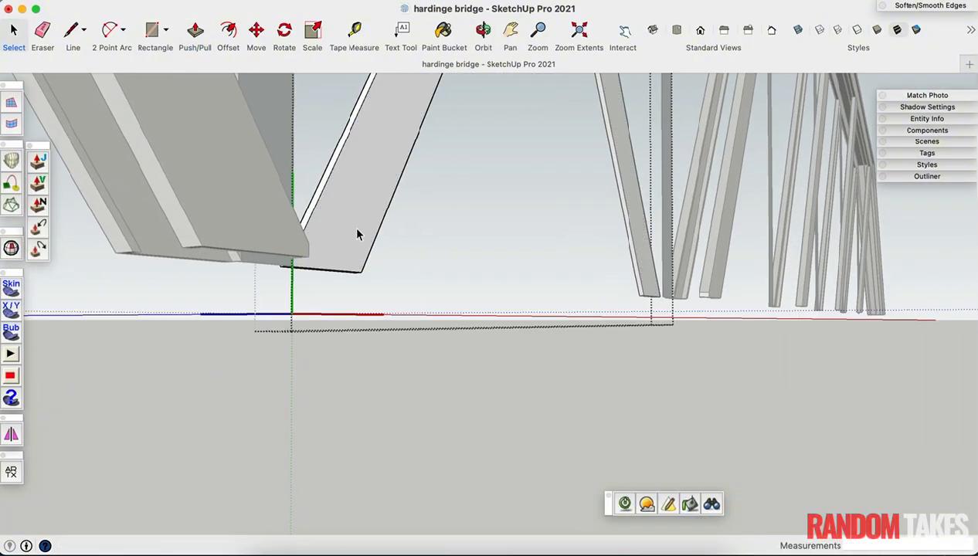
# Step: Offset the diagonal's face outline inward, extend the inner long edges to the foot edge, and erase the inner cross line there
pyautogui.press('f')
pyautogui.moveTo(346, 233); pyautogui.dragTo(307, 253, button='middle')
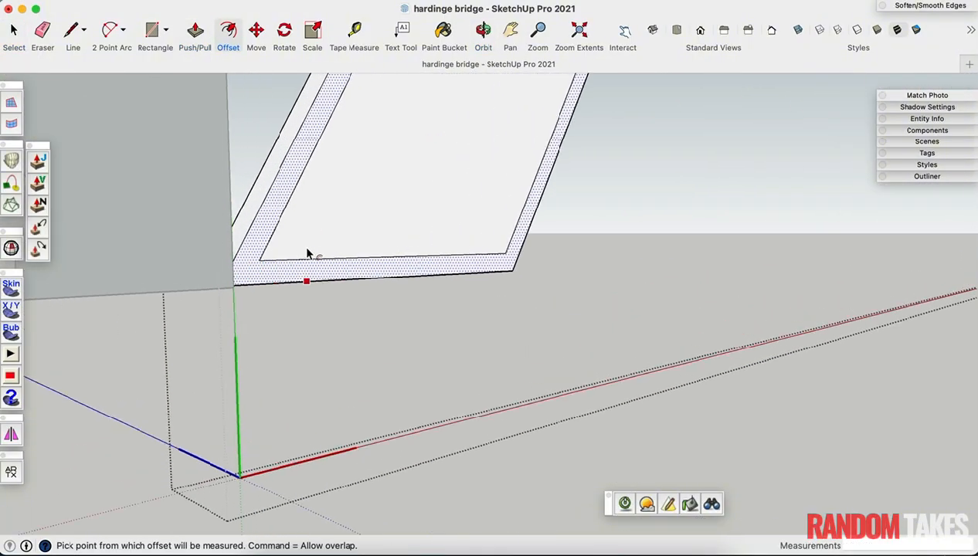
pyautogui.scroll(2, 510, 255)
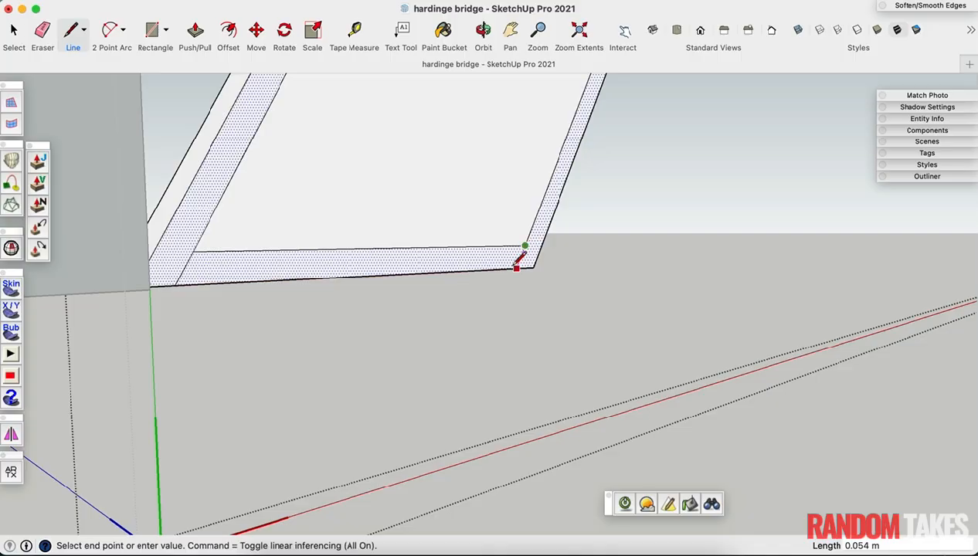
pyautogui.scroll(-8, 414, 346)
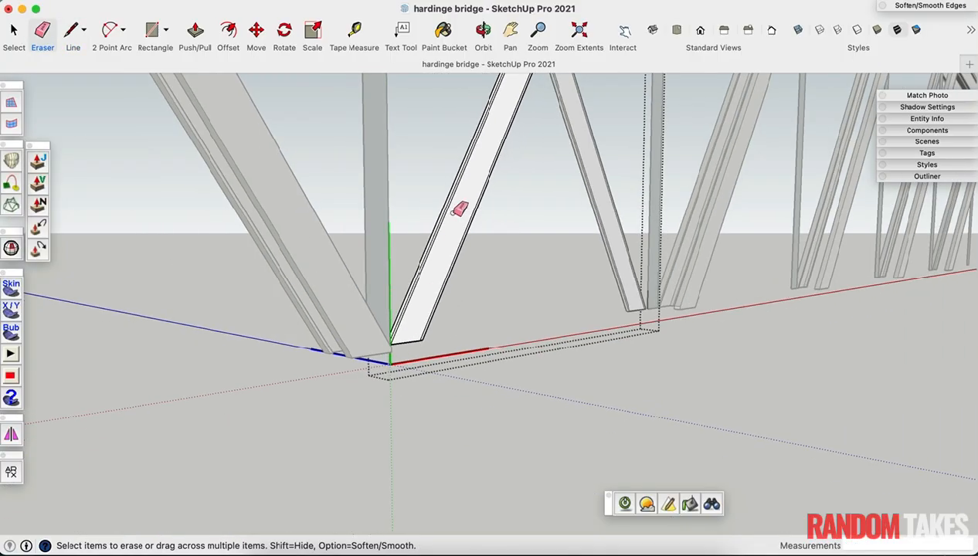
# Step: Draw lines extending the inner edges to the diagonal's upper edge and erase the inner cross line at the top
pyautogui.keyDown('shift'); pyautogui.moveTo(494, 176); pyautogui.dragTo(432, 273, button='middle'); pyautogui.keyUp('shift')
pyautogui.scroll(5, 443, 236)
pyautogui.keyDown('shift'); pyautogui.moveTo(443, 236); pyautogui.dragTo(454, 270, button='middle'); pyautogui.keyUp('shift')
pyautogui.scroll(2, 425, 216)
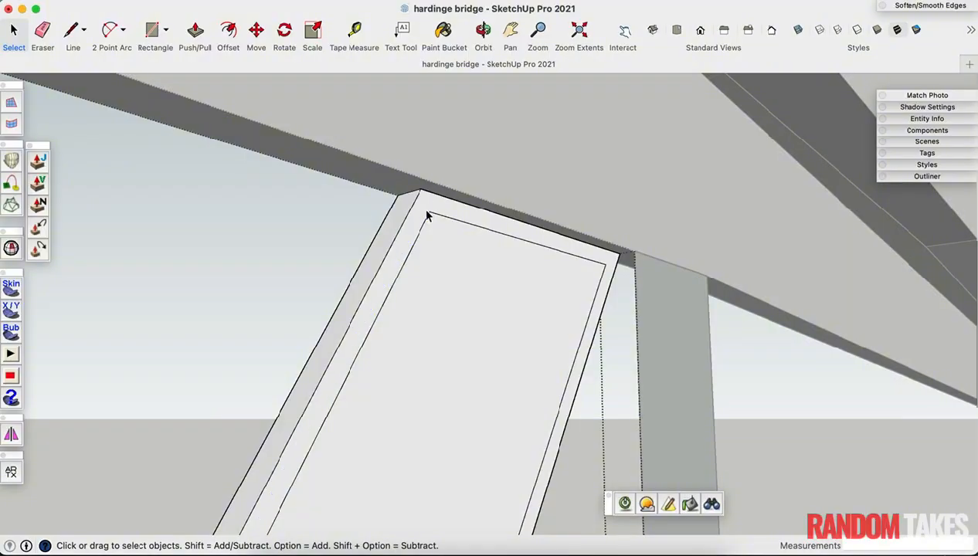
pyautogui.scroll(2, 428, 213)
pyautogui.click(450, 237)
pyautogui.press('l')
pyautogui.scroll(3, 432, 210)
pyautogui.click(432, 210)
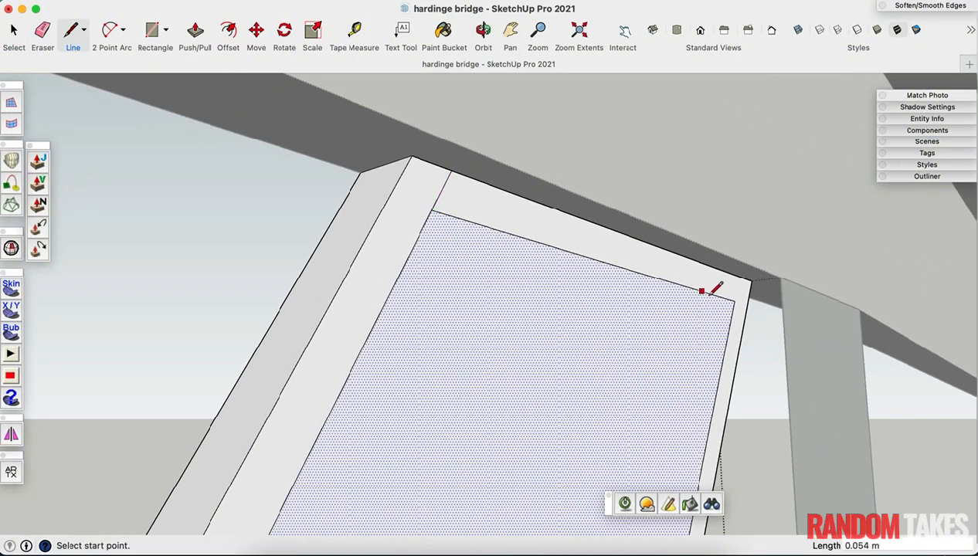
pyautogui.press('e')
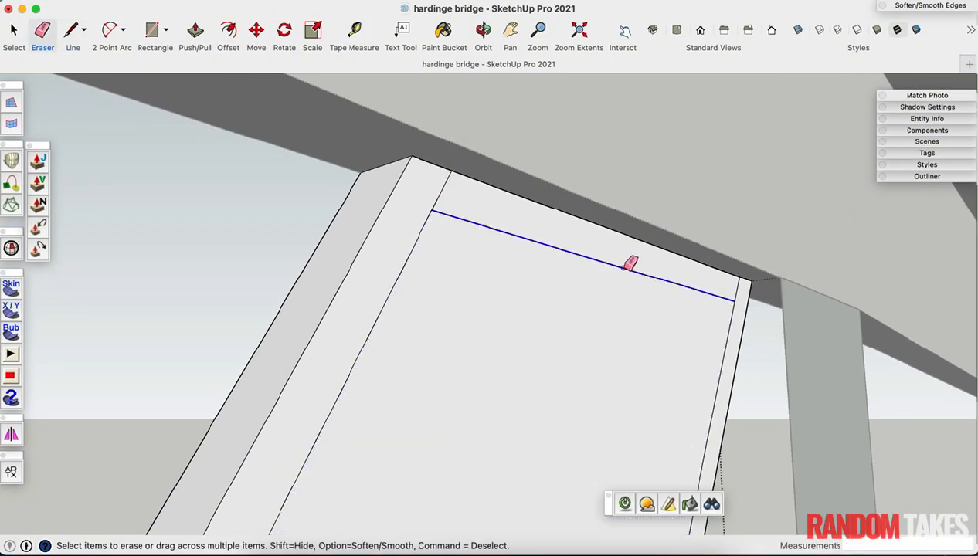
# Step: Push/pull both edge strips of the centre diagonal out 0.094 m as flanges
pyautogui.press('p')
pyautogui.click(379, 284)
pyautogui.scroll(-6, 388, 292)
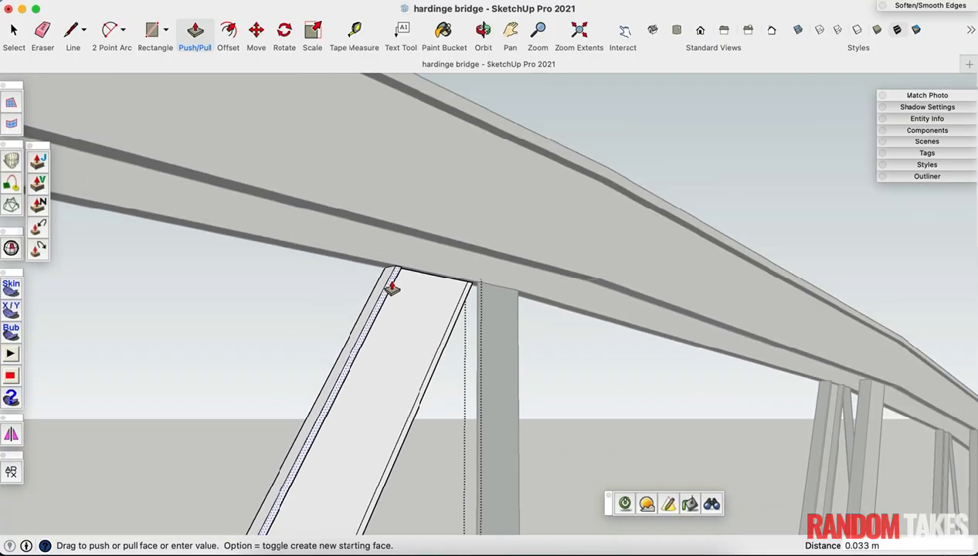
pyautogui.click(447, 307)
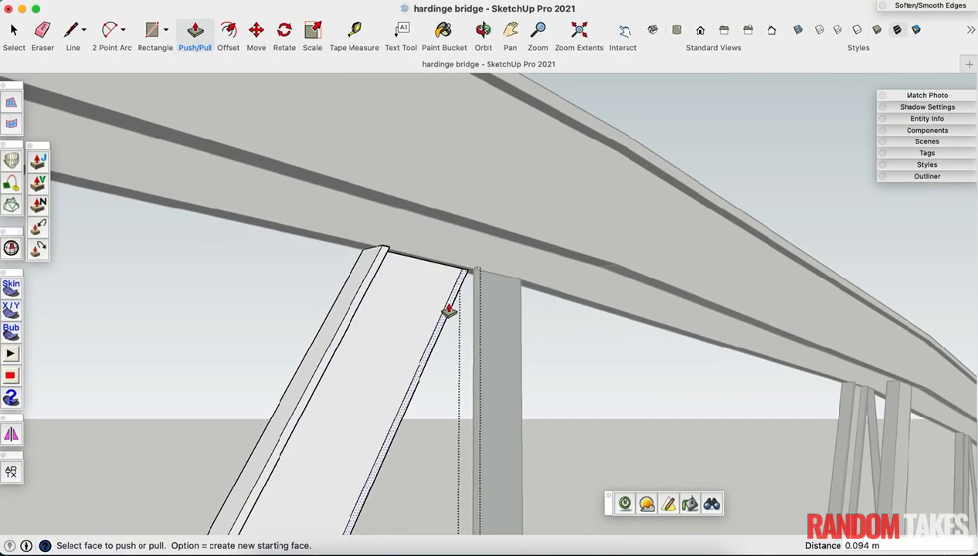
pyautogui.moveTo(447, 307); pyautogui.dragTo(401, 279, button='middle')
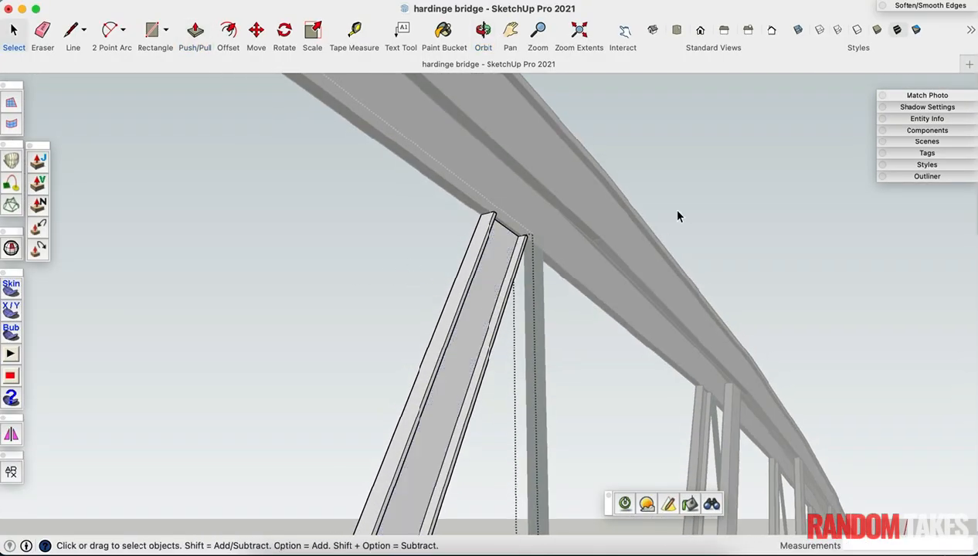
# Step: Mirror a copy of the flanged centre diagonal about its web side and move it along the green axis to the chord's opposite side
pyautogui.scroll(2, 502, 289)
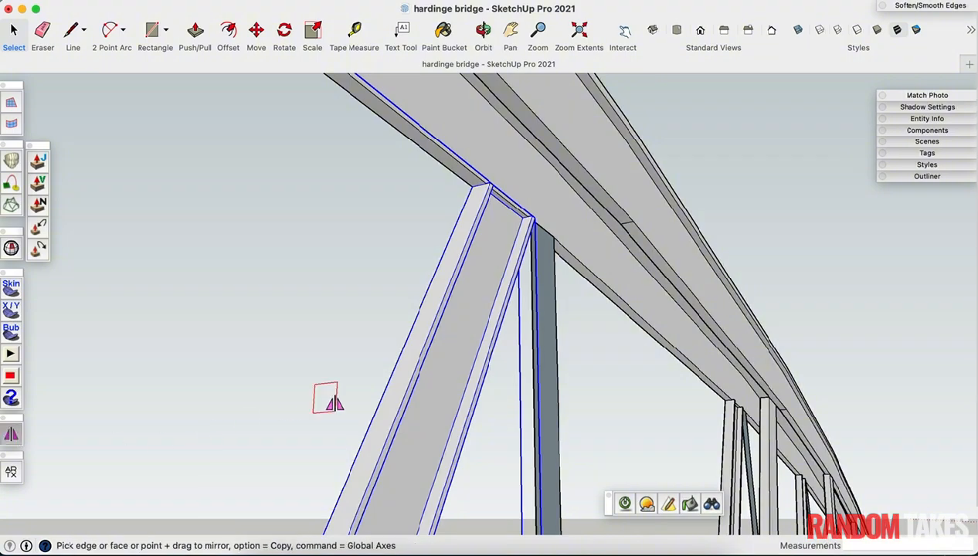
pyautogui.press('space')
pyautogui.scroll(1, 493, 210)
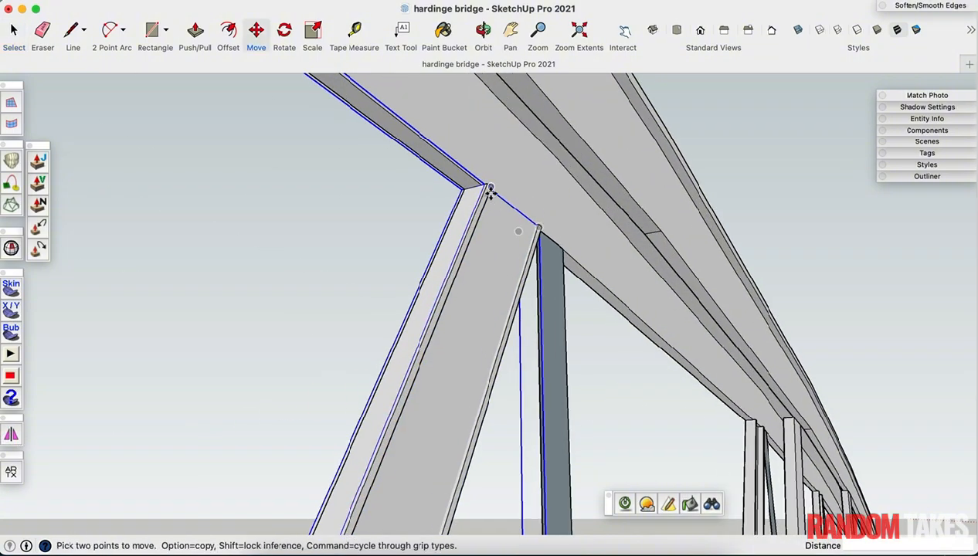
pyautogui.click(508, 179)
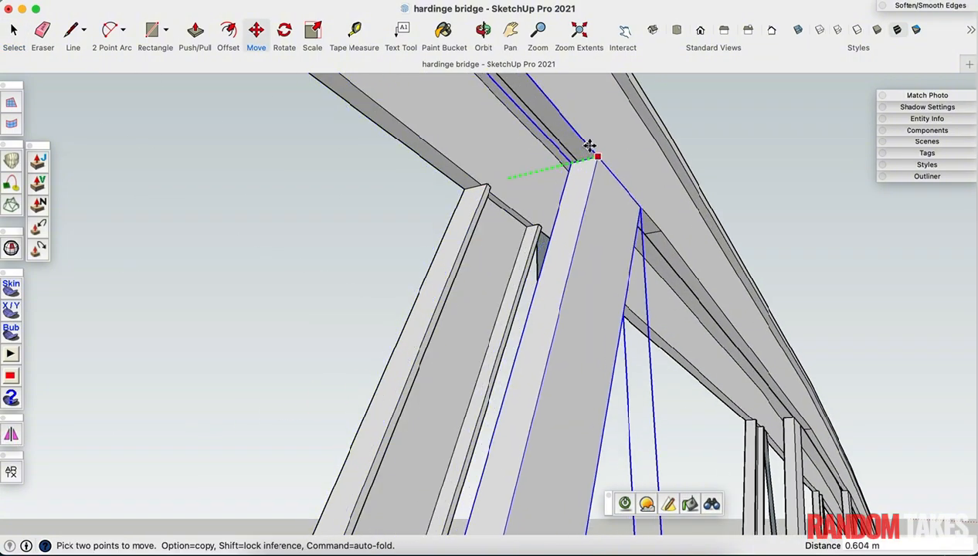
pyautogui.click(589, 146)
pyautogui.scroll(-3, 473, 321)
# Step: Mirror a copy of the other crossing diagonal in the centre bay about its web side
pyautogui.moveTo(473, 320); pyautogui.dragTo(289, 380, button='middle')
pyautogui.scroll(-4, 561, 238)
pyautogui.moveTo(541, 255); pyautogui.dragTo(600, 403, button='middle')
pyautogui.scroll(4, 430, 296)
pyautogui.scroll(-2, 430, 297)
pyautogui.scroll(2, 408, 339)
pyautogui.press('space')
pyautogui.scroll(3, 399, 301)
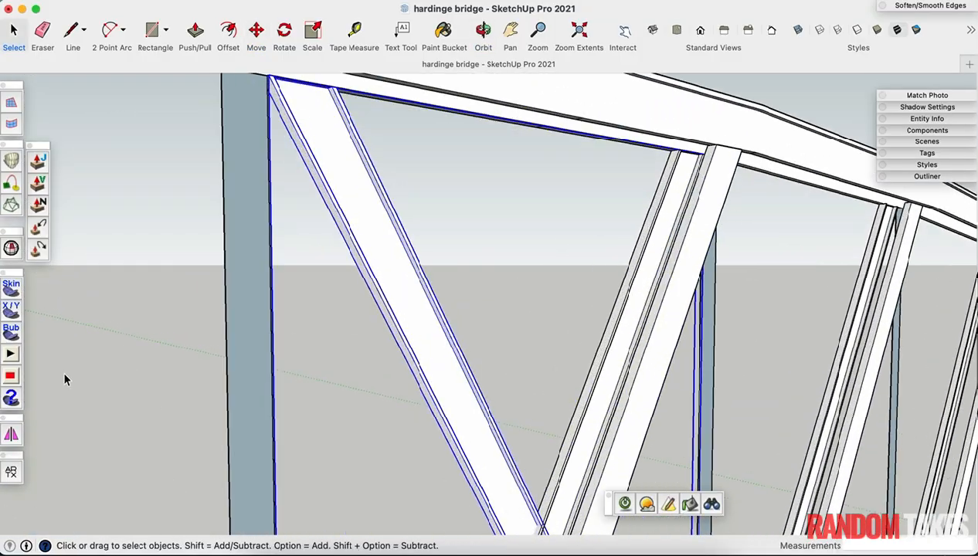
pyautogui.click(10, 434)
pyautogui.moveTo(415, 318); pyautogui.dragTo(427, 231, button='middle')
# Step: Move the mirrored crossing diagonal along the green axis to the opposite side of the chord and deselect it
pyautogui.press('m')
pyautogui.scroll(5, 427, 231)
pyautogui.moveTo(436, 267); pyautogui.dragTo(440, 307, button='middle')
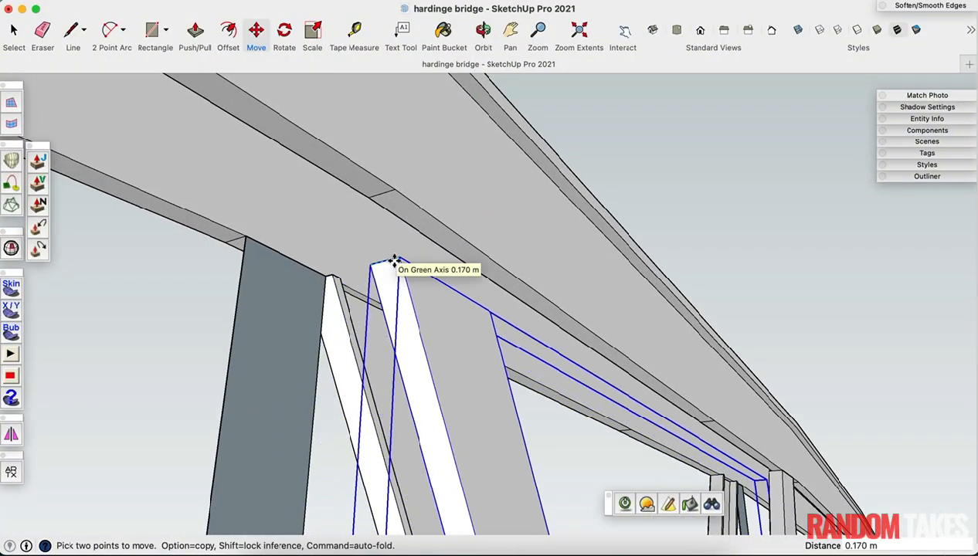
pyautogui.scroll(-6, 455, 242)
pyautogui.moveTo(495, 187); pyautogui.dragTo(312, 415, button='middle')
pyautogui.scroll(-8, 546, 218)
pyautogui.press('space')
pyautogui.moveTo(546, 219); pyautogui.dragTo(581, 307, button='middle')
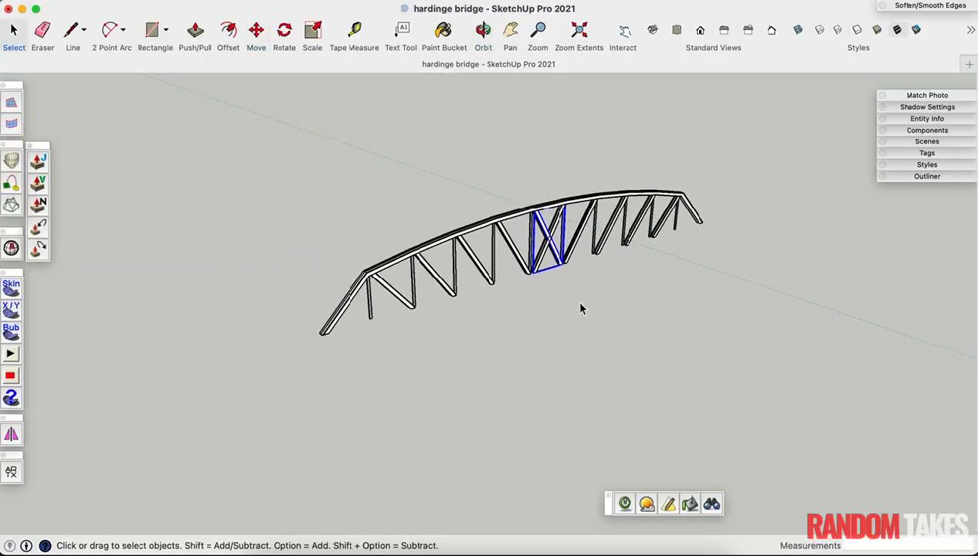
pyautogui.click(581, 307)
# Step: Open the flanged brace next to the vertical post and delete the stray vertical edge at its foot
pyautogui.scroll(4, 550, 241)
pyautogui.scroll(3, 549, 241)
pyautogui.moveTo(550, 241); pyautogui.dragTo(539, 360, button='middle')
pyautogui.scroll(3, 539, 360)
pyautogui.scroll(3, 467, 430)
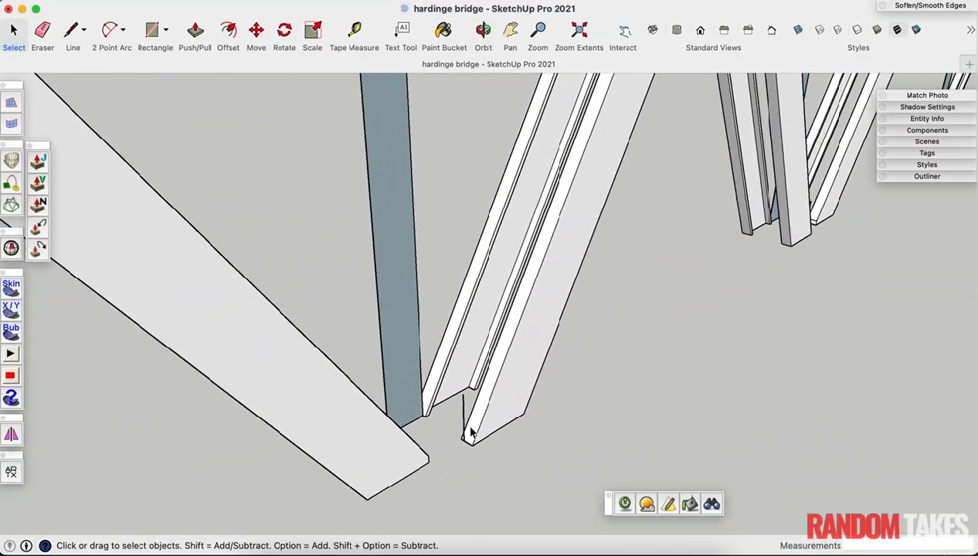
pyautogui.click(464, 420)
pyautogui.doubleClick(463, 420)
pyautogui.moveTo(477, 409); pyautogui.dragTo(277, 452, button='middle')
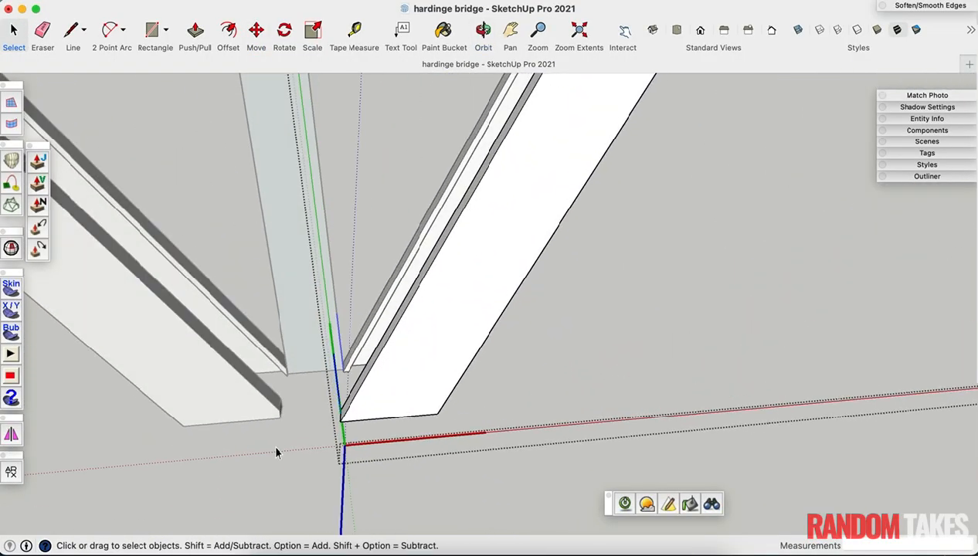
pyautogui.click(277, 452)
pyautogui.scroll(5, 348, 411)
pyautogui.tripleClick(315, 362)
pyautogui.click(316, 359)
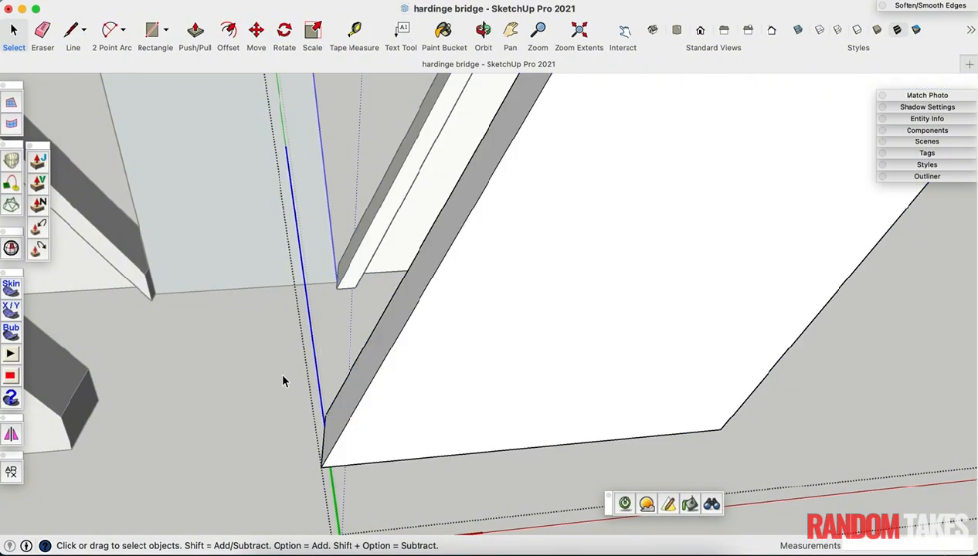
pyautogui.press('Delete')
# Step: Explode the group holding the vertical posts under the arch
pyautogui.scroll(-8, 278, 260)
pyautogui.moveTo(265, 253); pyautogui.dragTo(645, 233, button='middle')
pyautogui.scroll(-10, 762, 226)
pyautogui.scroll(8, 618, 263)
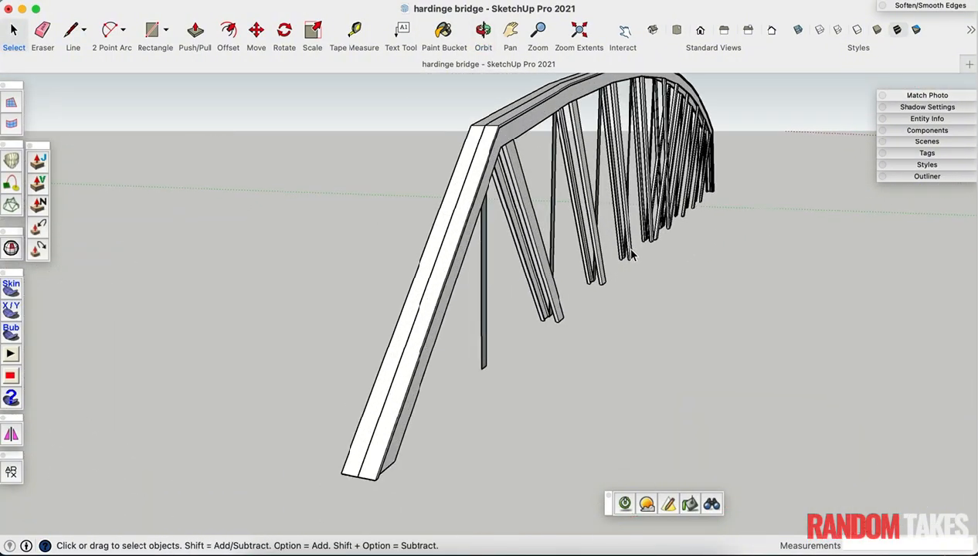
pyautogui.moveTo(602, 266); pyautogui.dragTo(556, 265, button='middle')
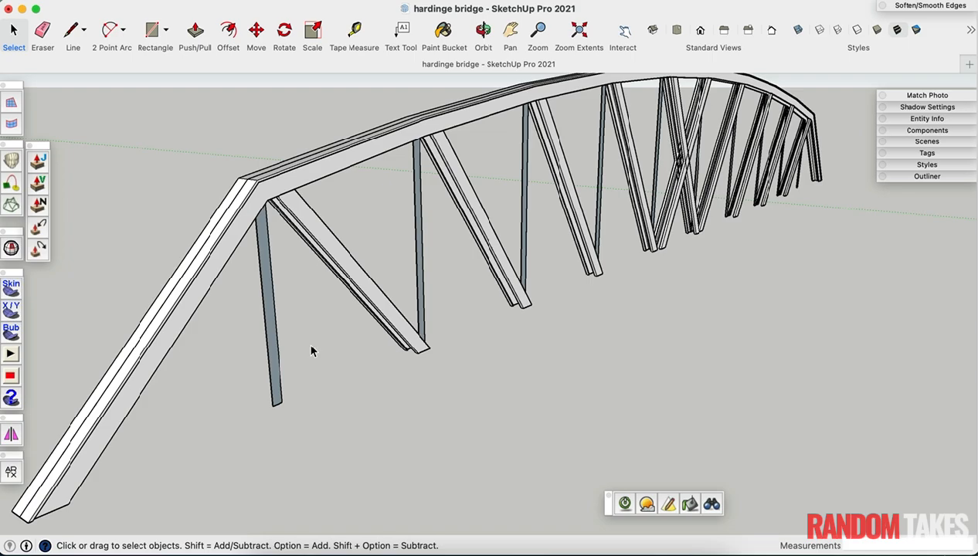
pyautogui.scroll(1, 278, 402)
pyautogui.scroll(3, 278, 403)
pyautogui.scroll(-3, 279, 404)
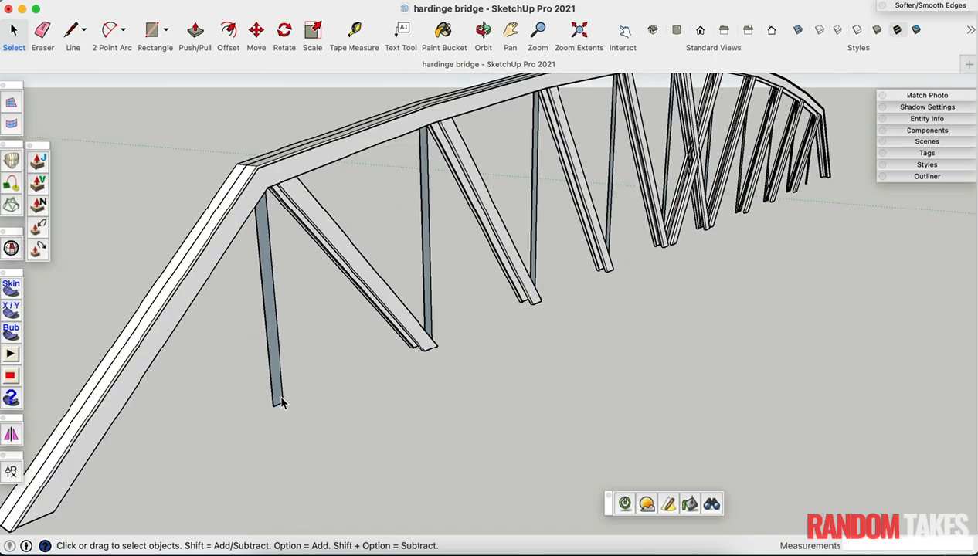
pyautogui.scroll(1, 270, 398)
pyautogui.rightClick(271, 398)
pyautogui.click(384, 176)
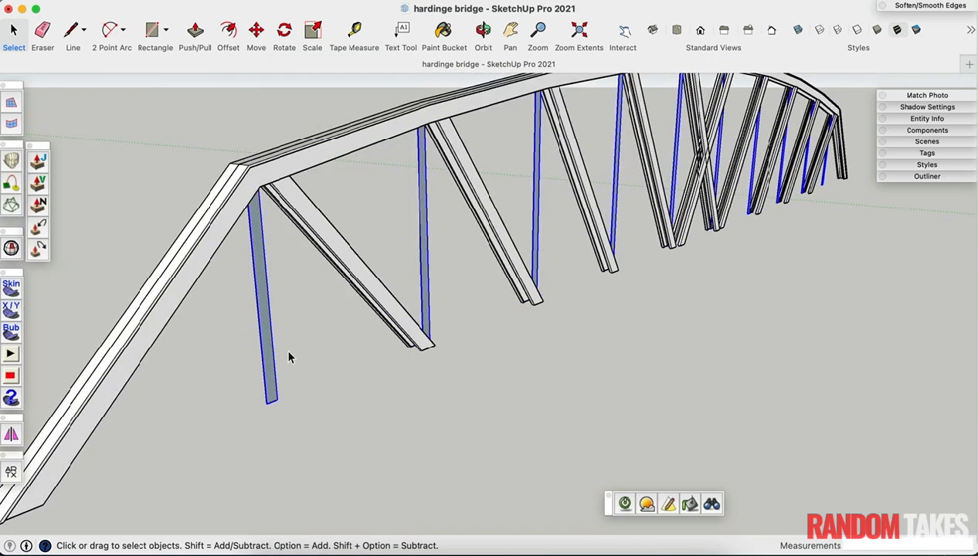
# Step: Open the end vertical post beside the sloping end member for editing and select its face
pyautogui.scroll(4, 270, 387)
pyautogui.scroll(2, 267, 425)
pyautogui.moveTo(265, 423); pyautogui.dragTo(595, 441, button='middle')
pyautogui.scroll(-3, 621, 360)
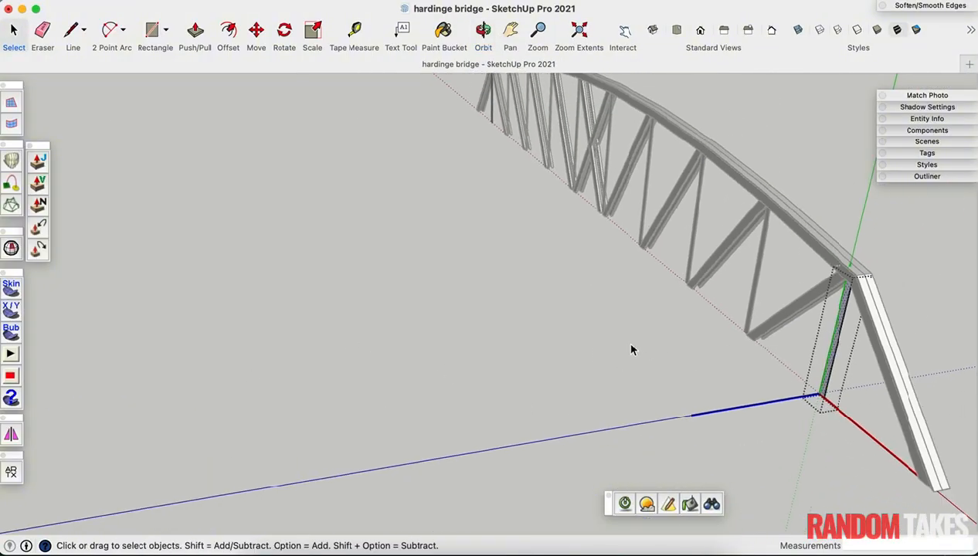
pyautogui.scroll(1, 848, 379)
pyautogui.scroll(-1, 618, 375)
pyautogui.scroll(1, 879, 417)
pyautogui.scroll(2, 818, 421)
pyautogui.keyDown('shift'); pyautogui.moveTo(774, 424); pyautogui.dragTo(731, 391, button='middle'); pyautogui.keyUp('shift')
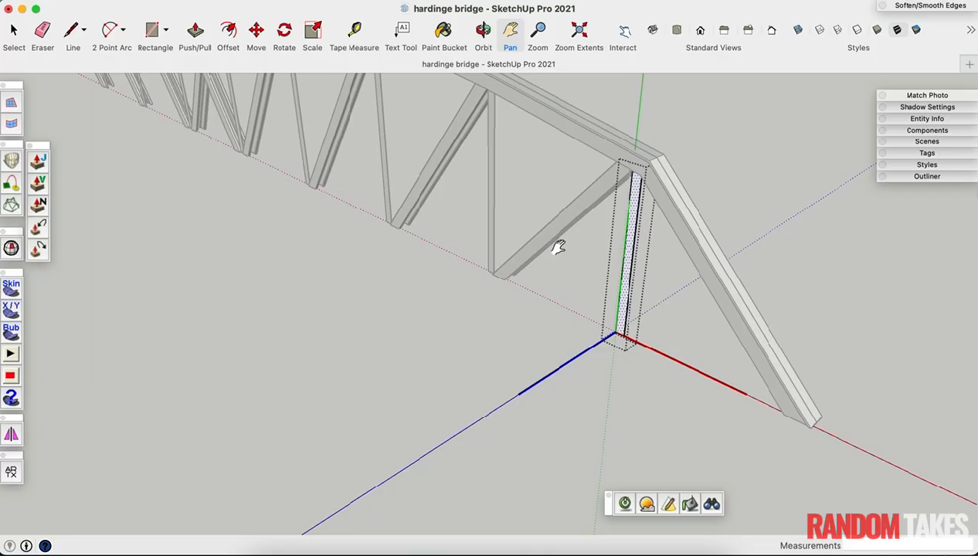
pyautogui.scroll(2, 620, 289)
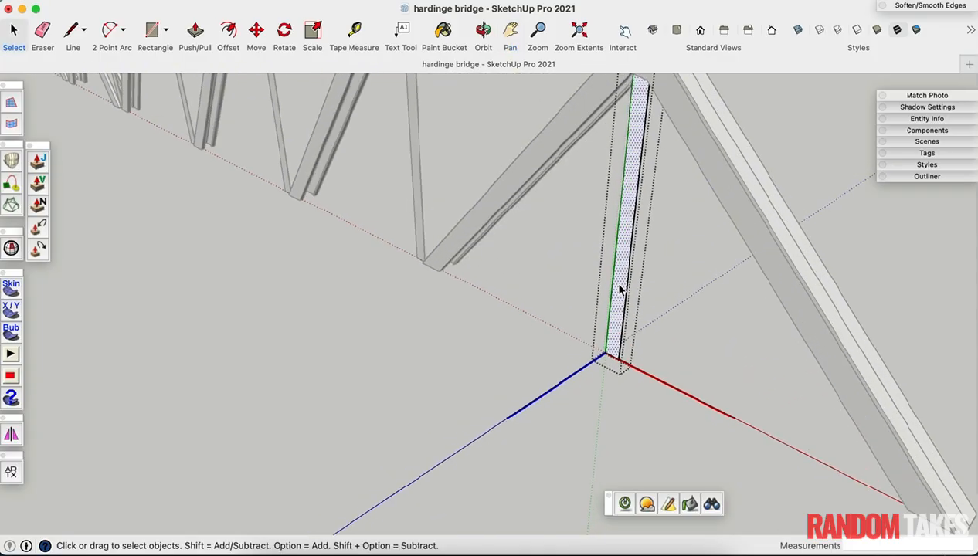
pyautogui.rightClick(620, 289)
pyautogui.press('Escape')
pyautogui.rightClick(620, 290)
pyautogui.press('Escape')
# Step: Group the end vertical post's face and push/pull it 0.126 m, level with the foot of the neighbouring diagonal
pyautogui.scroll(2, 629, 294)
pyautogui.moveTo(628, 294); pyautogui.dragTo(626, 354, button='middle')
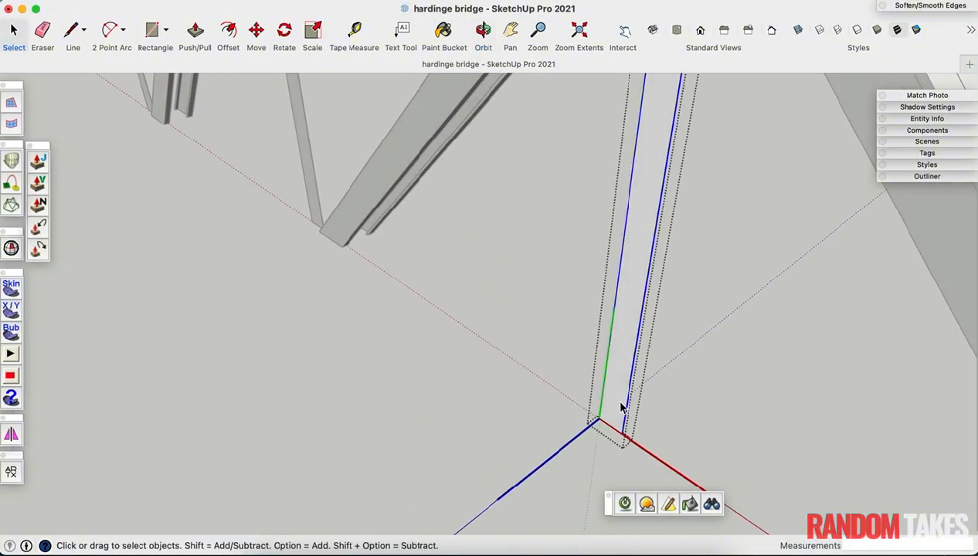
pyautogui.press('p')
pyautogui.press('space')
pyautogui.click(611, 376)
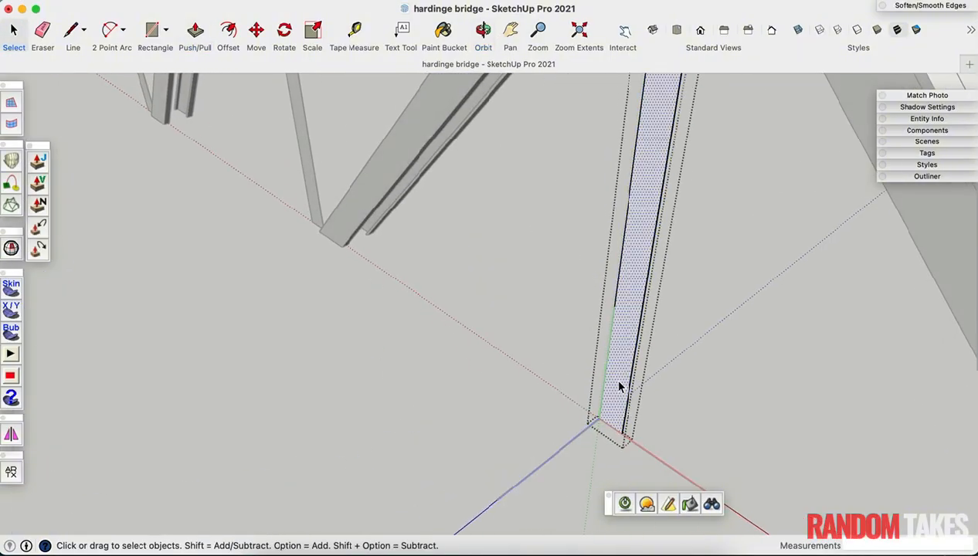
pyautogui.press('p')
pyautogui.click(618, 393)
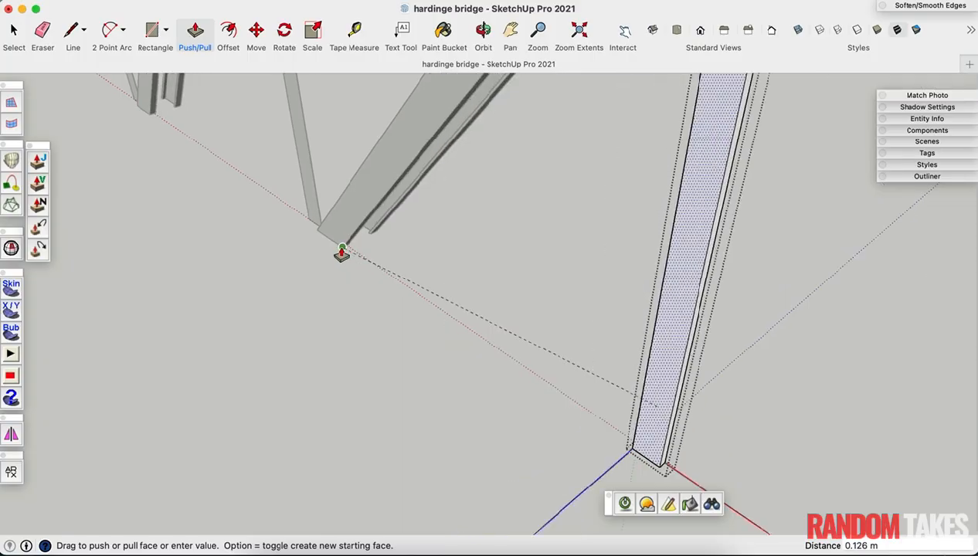
# Step: Push/Pull the end post's opposite face by -0.052 m to the corner at the diagonal's foot
pyautogui.scroll(3, 342, 253)
pyautogui.scroll(-4, 463, 332)
pyautogui.moveTo(552, 381); pyautogui.dragTo(223, 148, button='middle')
pyautogui.scroll(3, 223, 154)
pyautogui.press('space')
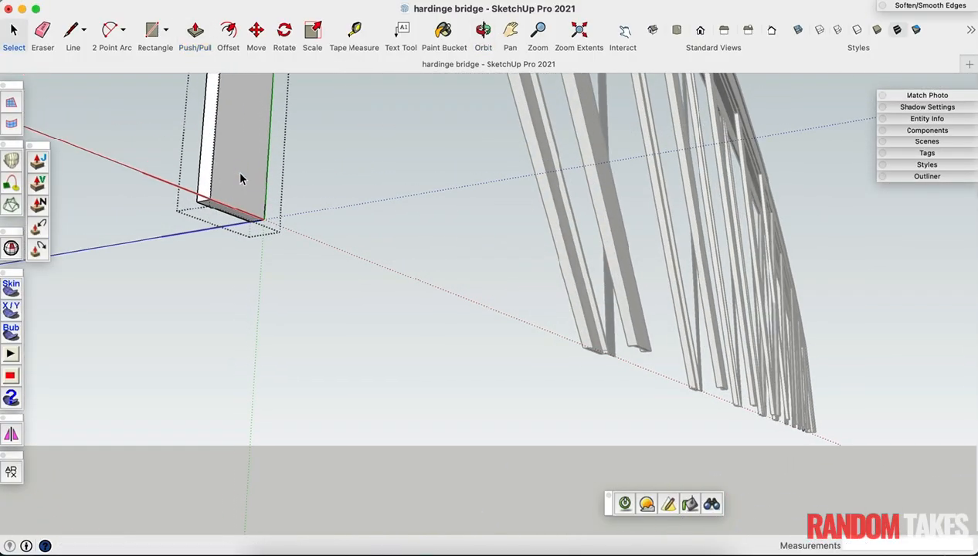
pyautogui.scroll(3, 599, 355)
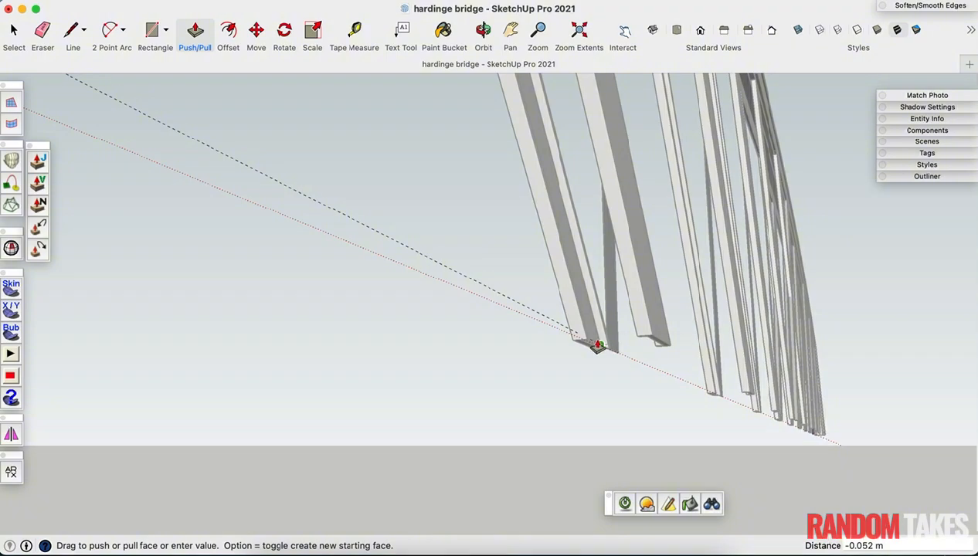
pyautogui.click(597, 346)
# Step: Offset the end post's wide face inward, extend its sides 0.047 m to the foot edge and erase the inner bottom edge
pyautogui.scroll(-3, 651, 405)
pyautogui.moveTo(219, 259); pyautogui.dragTo(223, 347, button='middle')
pyautogui.press('space')
pyautogui.scroll(3, 224, 347)
pyautogui.press('l')
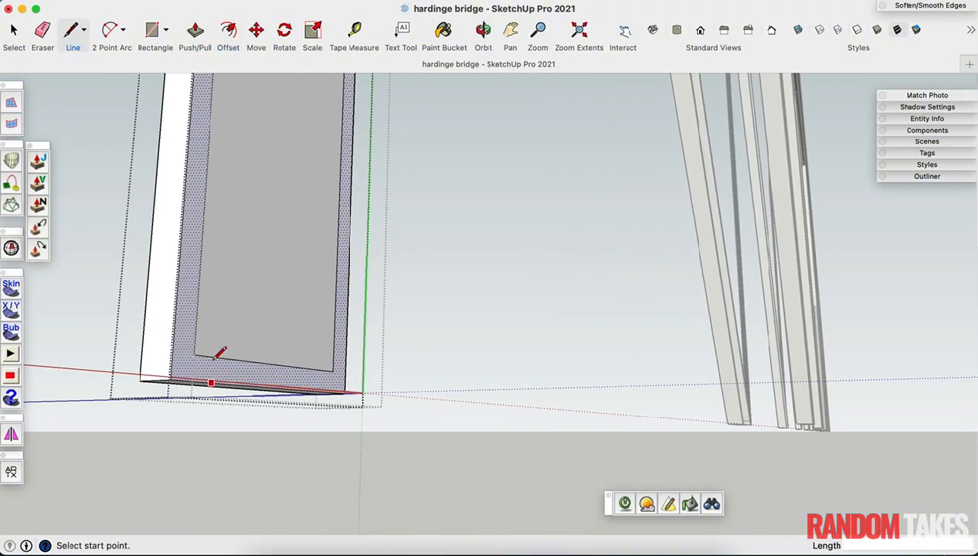
pyautogui.scroll(2, 216, 348)
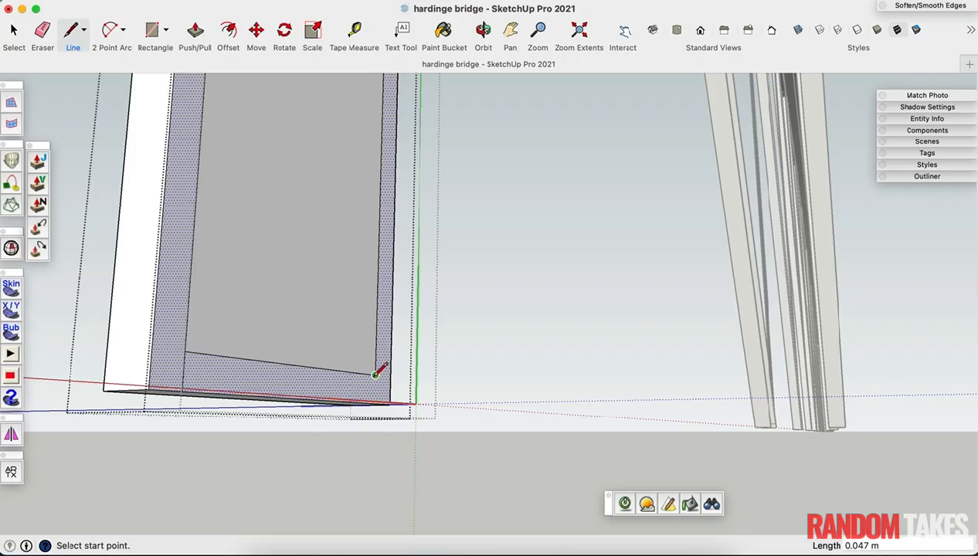
pyautogui.press('e')
pyautogui.scroll(-6, 312, 386)
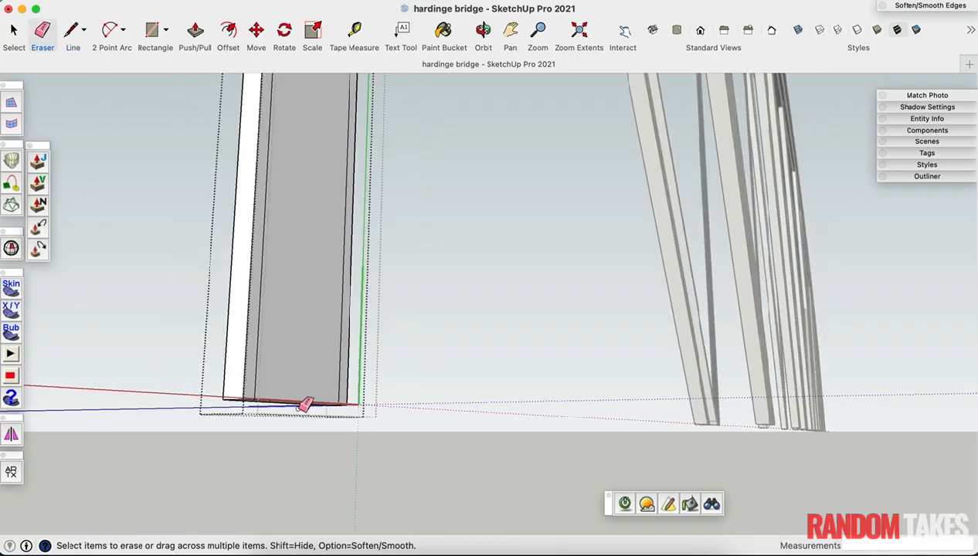
# Step: Extend the offset's side lines 0.048 m to the end post's head and erase the inner top edge
pyautogui.scroll(3, 302, 155)
pyautogui.moveTo(306, 136); pyautogui.dragTo(274, 181, button='middle')
pyautogui.scroll(4, 275, 181)
pyautogui.scroll(1, 274, 236)
pyautogui.press('l')
pyautogui.scroll(2, 239, 208)
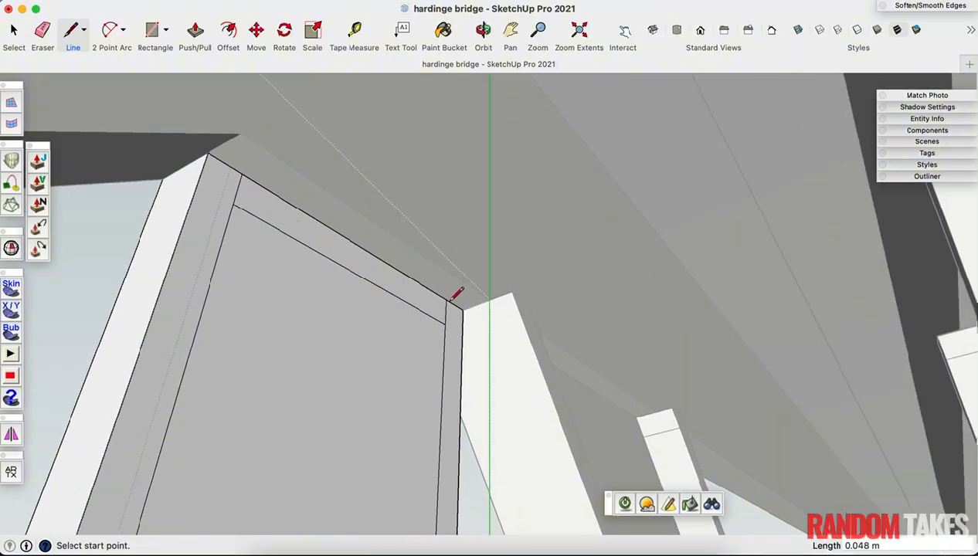
pyautogui.click(368, 277)
pyautogui.press('space')
# Step: Push/Pull the strips along both long sides of the end post's face outward into flanges
pyautogui.click(187, 302)
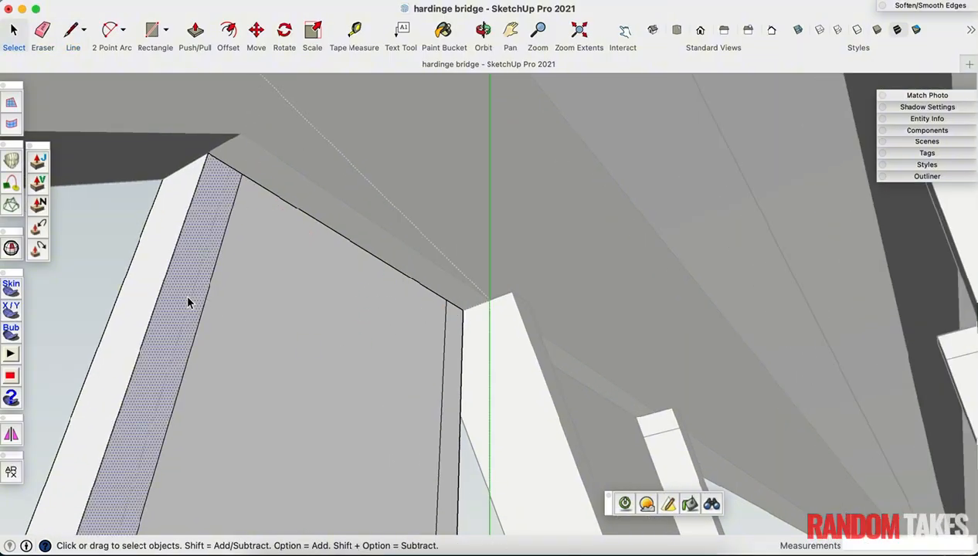
pyautogui.press('p')
pyautogui.click(191, 305)
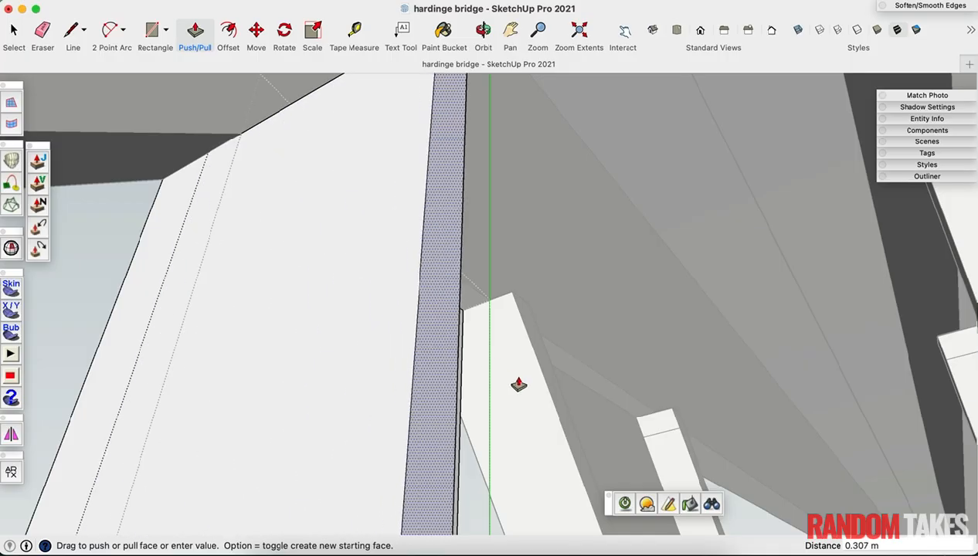
pyautogui.click(543, 387)
pyautogui.scroll(-10, 453, 367)
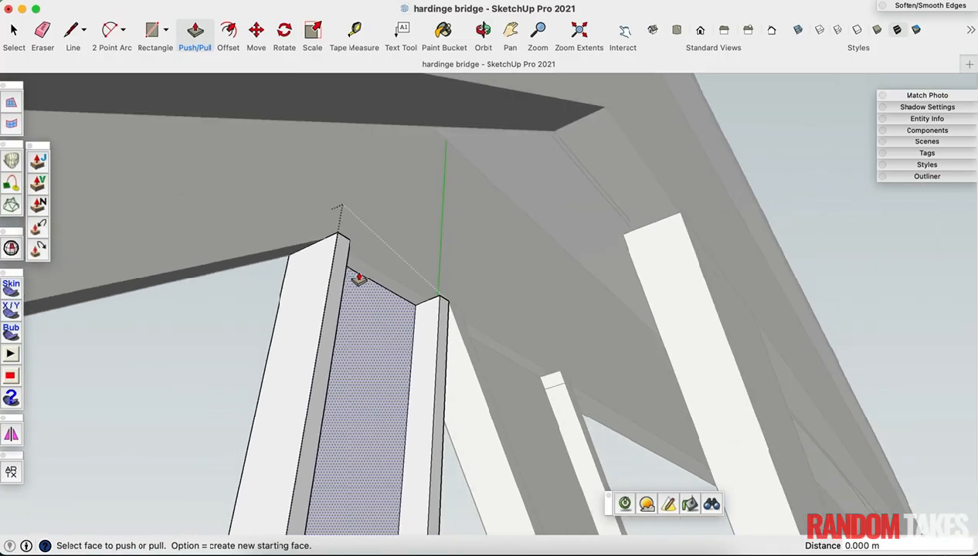
pyautogui.press('space')
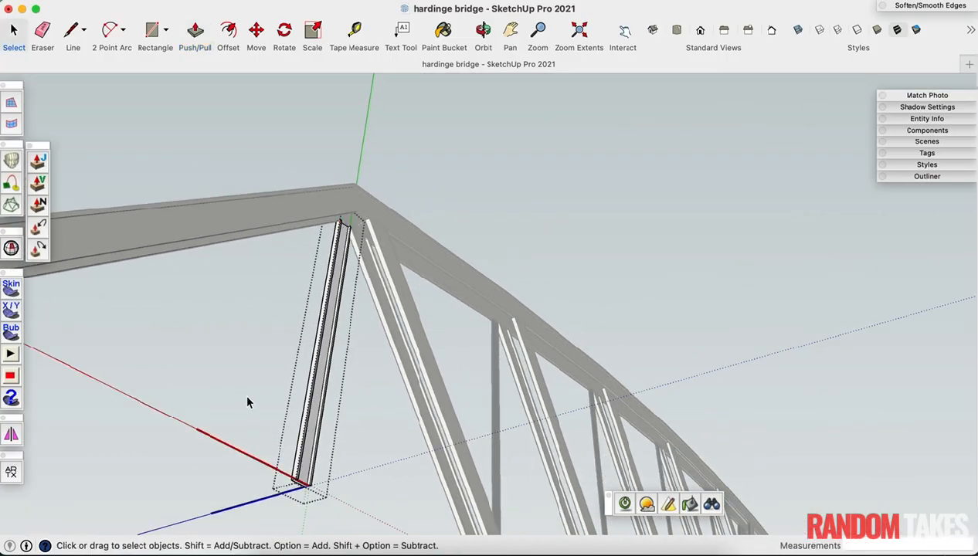
# Step: Mirror a copy of the flanged end post, move it 0.481 m to the opposite side of the chord and leave the group
pyautogui.scroll(3, 270, 421)
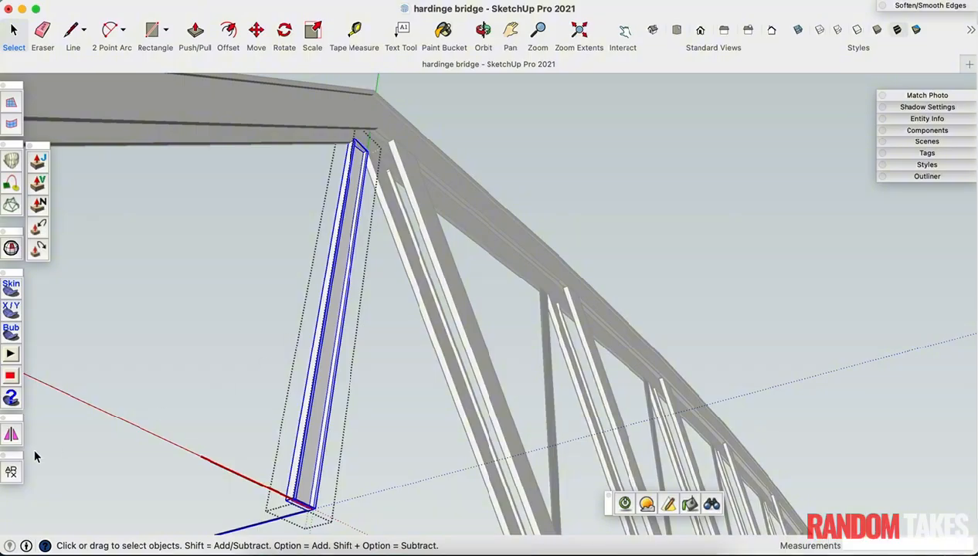
pyautogui.scroll(5, 279, 348)
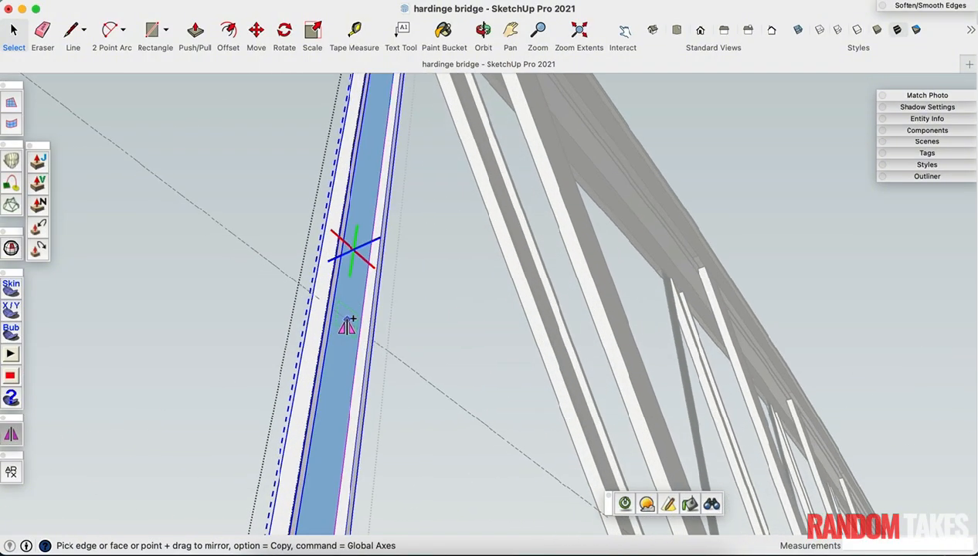
pyautogui.scroll(-6, 346, 325)
pyautogui.scroll(6, 362, 150)
pyautogui.press('m')
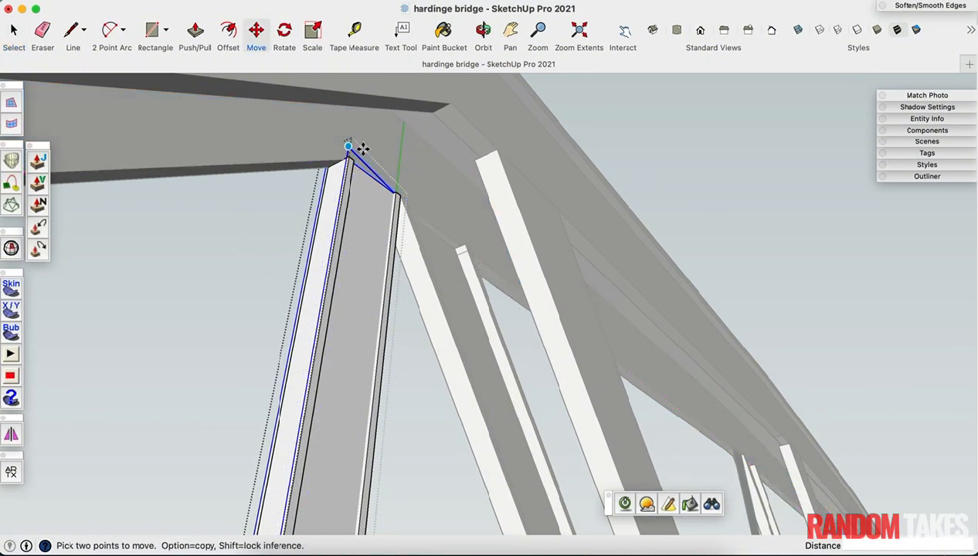
pyautogui.scroll(1, 363, 149)
pyautogui.click(345, 160)
pyautogui.click(395, 133)
pyautogui.click(395, 133)
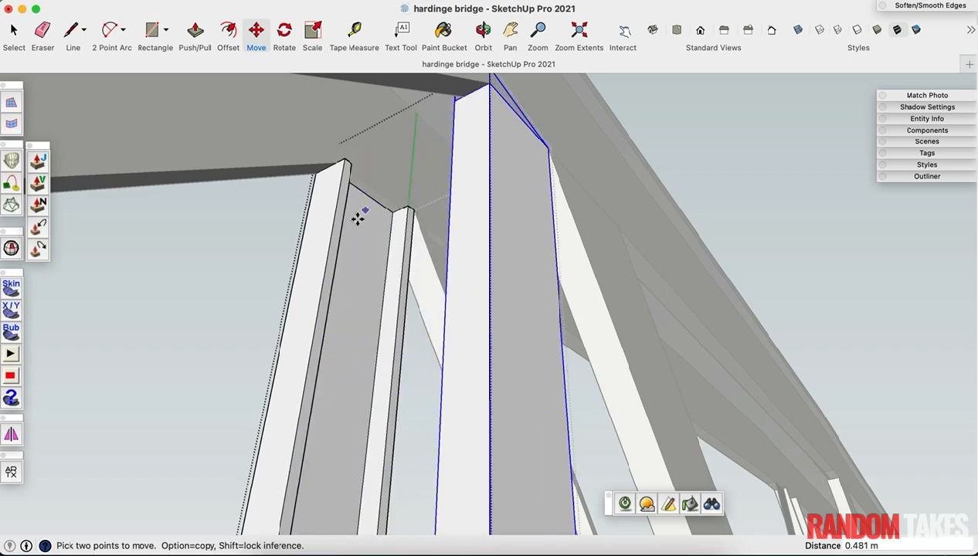
pyautogui.scroll(-8, 225, 198)
pyautogui.scroll(-3, 225, 198)
pyautogui.scroll(2, 552, 505)
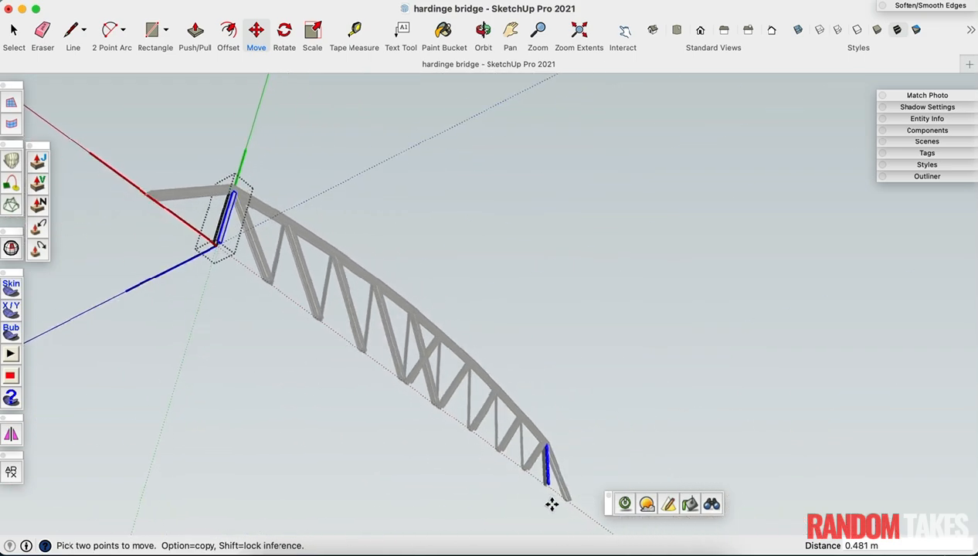
pyautogui.press('space')
pyautogui.click(302, 171)
# Step: Open the first inner vertical post next to the finished end post and group its face
pyautogui.scroll(3, 207, 219)
pyautogui.click(196, 244)
pyautogui.scroll(3, 198, 244)
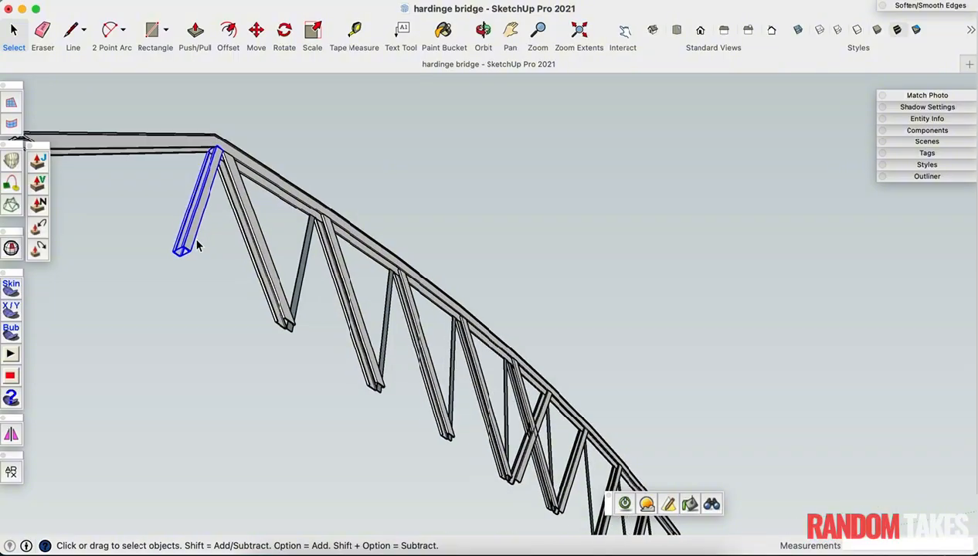
pyautogui.moveTo(245, 260); pyautogui.dragTo(192, 233, button='middle')
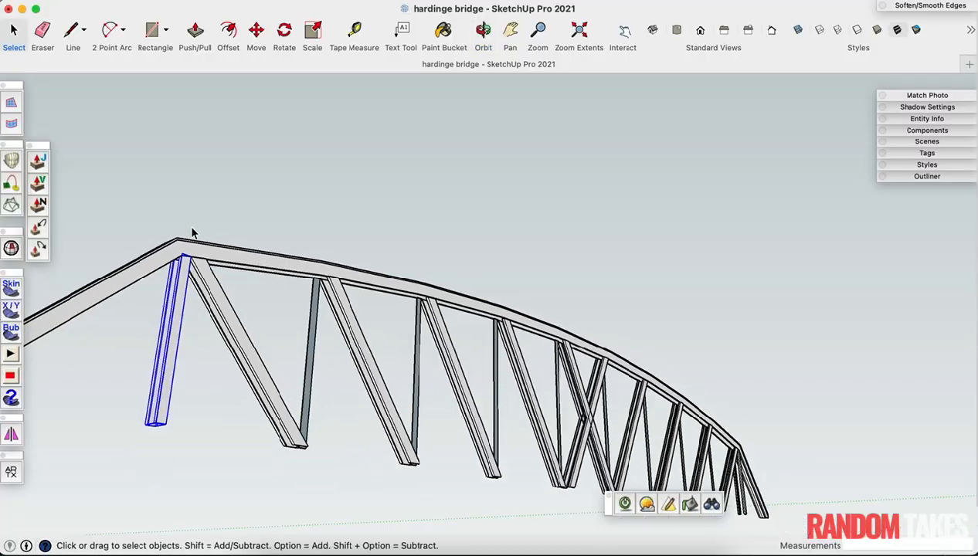
pyautogui.scroll(5, 273, 393)
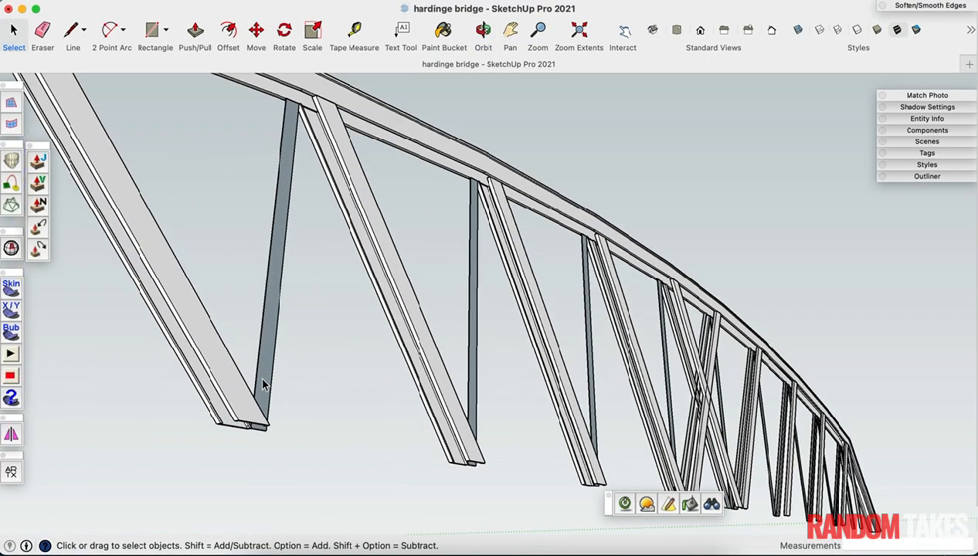
pyautogui.scroll(-3, 275, 327)
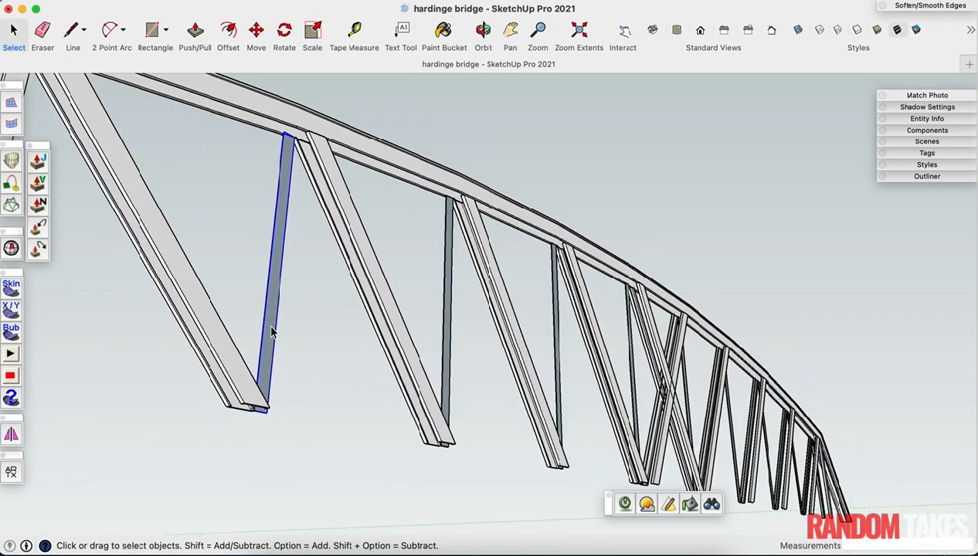
pyautogui.doubleClick(271, 332)
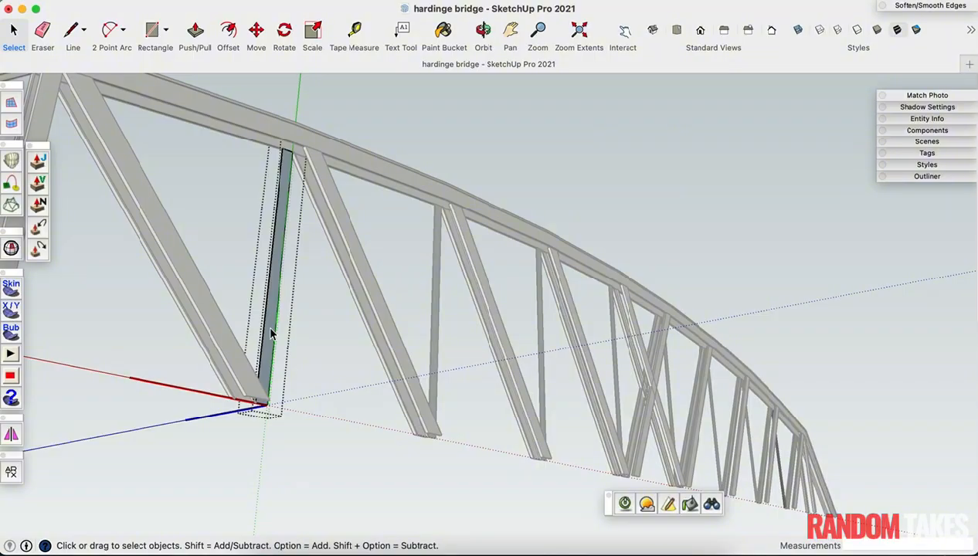
pyautogui.rightClick(267, 324)
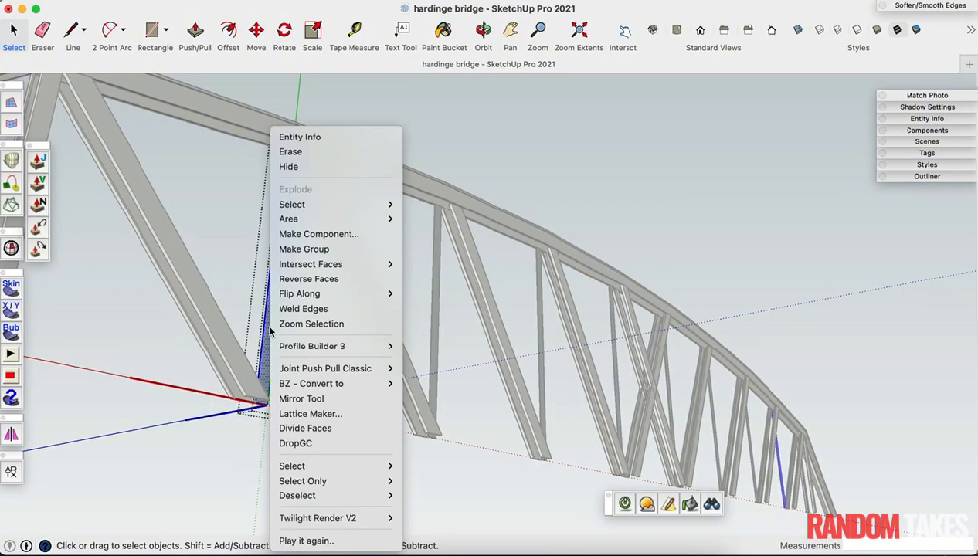
pyautogui.click(321, 246)
# Step: Open the new face group and push/pull the inner post's face 0.126 m
pyautogui.moveTo(307, 146); pyautogui.dragTo(649, 232, button='middle')
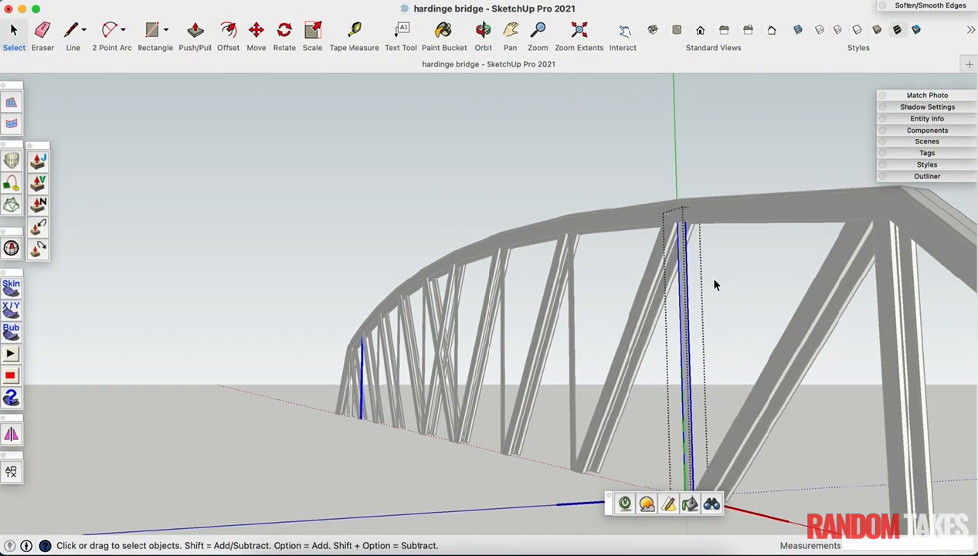
pyautogui.scroll(3, 706, 275)
pyautogui.doubleClick(665, 214)
pyautogui.press('p')
pyautogui.moveTo(665, 212); pyautogui.dragTo(668, 174)
pyautogui.moveTo(668, 174); pyautogui.dragTo(294, 209, button='middle')
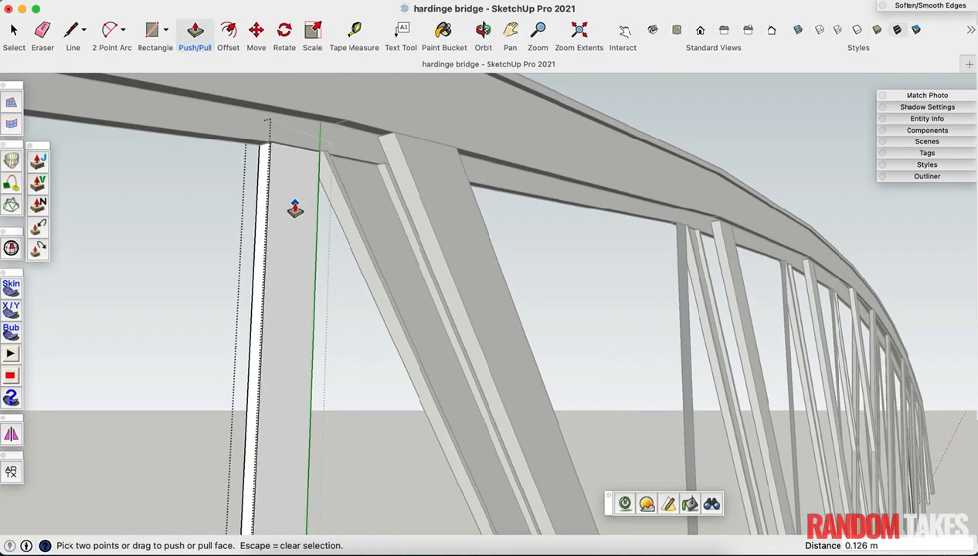
# Step: Push/Pull the inner post's opposite face by -0.052 m to match the adjoining diagonal
pyautogui.click(295, 208)
pyautogui.press('p')
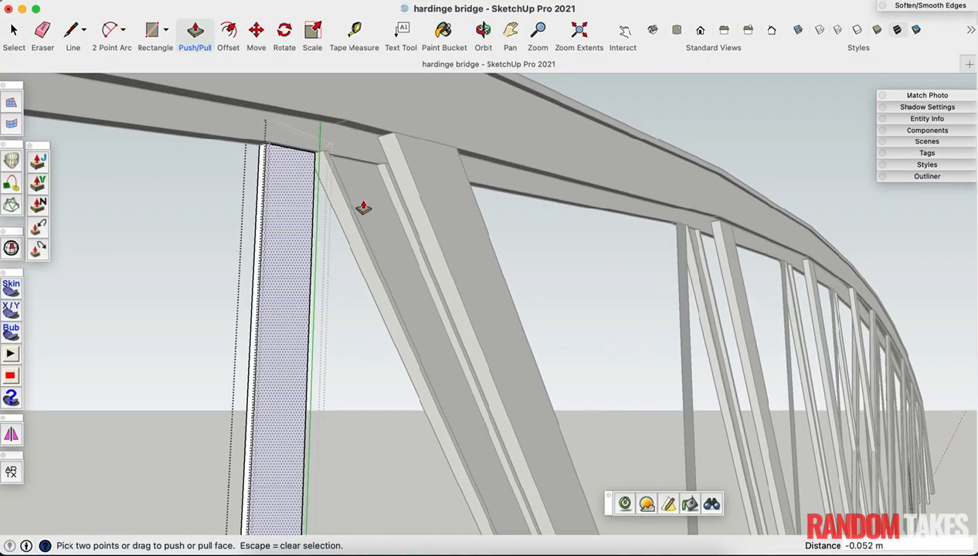
pyautogui.moveTo(357, 211); pyautogui.dragTo(293, 249, button='middle')
# Step: Offset the inner post's wide face inward, extend its sides 0.048 m to the head and erase the inner top edge
pyautogui.press('space')
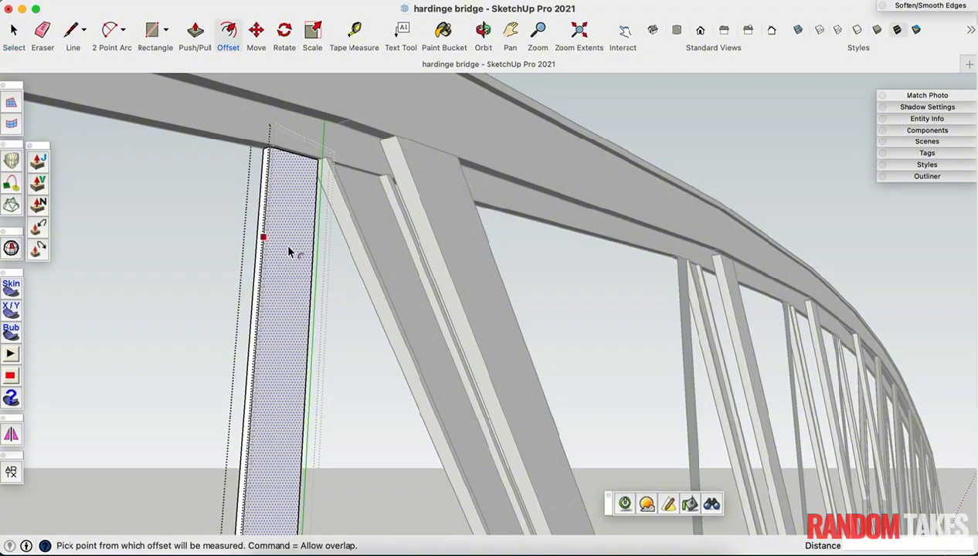
pyautogui.doubleClick(289, 252)
pyautogui.scroll(5, 277, 153)
pyautogui.press('l')
pyautogui.scroll(2, 260, 168)
pyautogui.click(254, 171)
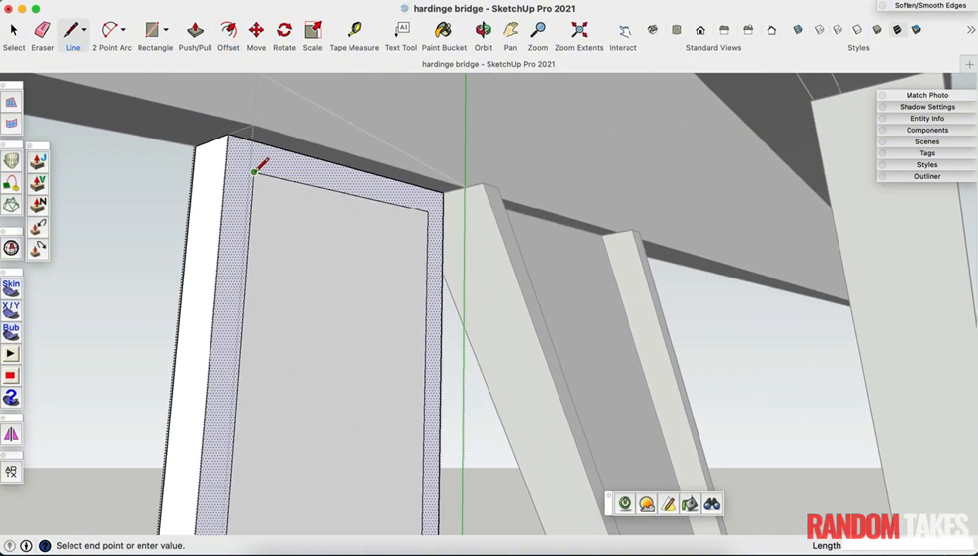
pyautogui.click(429, 188)
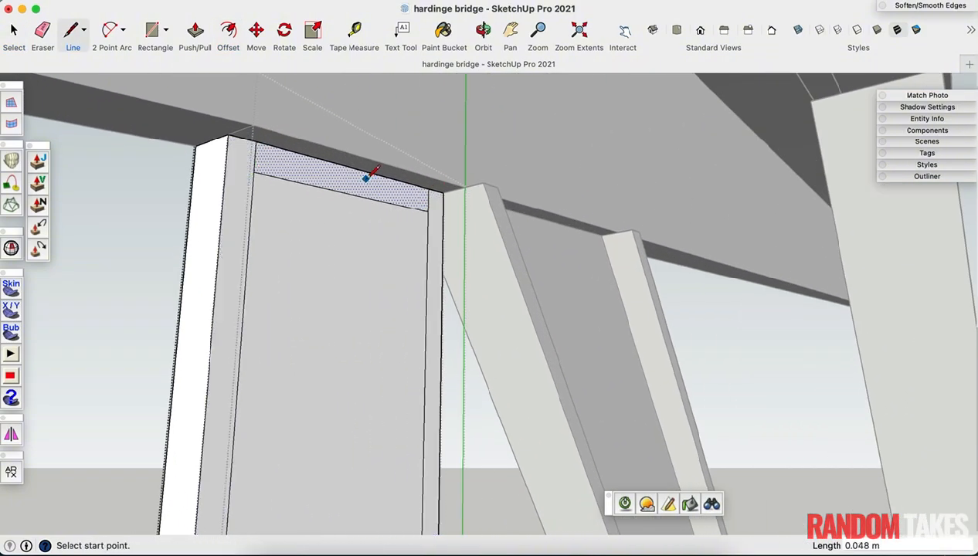
pyautogui.scroll(-10, 358, 185)
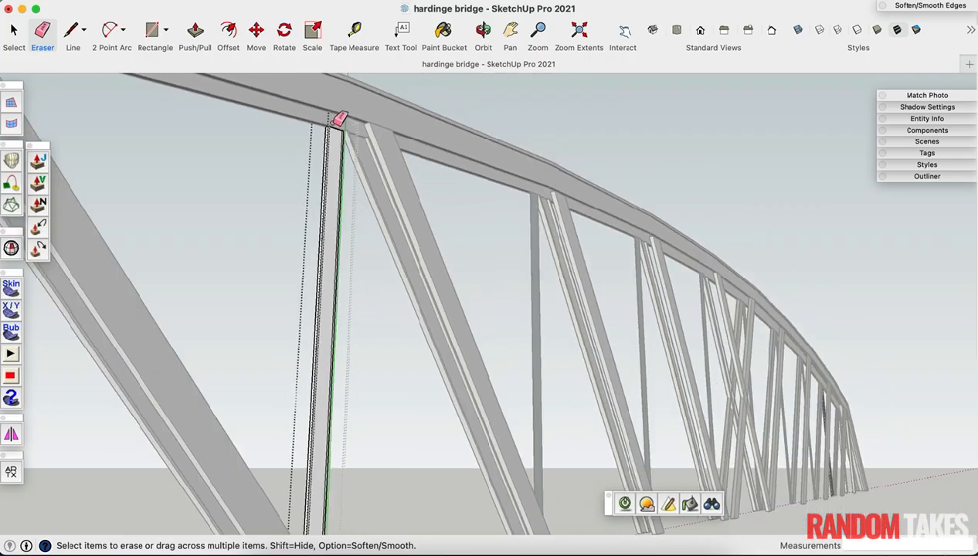
# Step: Extend the offset's side lines 0.047 m to the inner post's foot and erase the inner bottom edge
pyautogui.scroll(6, 330, 340)
pyautogui.moveTo(333, 356)
pyautogui.mouseDown(button='middle')
pyautogui.moveTo(256, 345)
pyautogui.moveTo(254, 365)
pyautogui.mouseUp(button='middle')
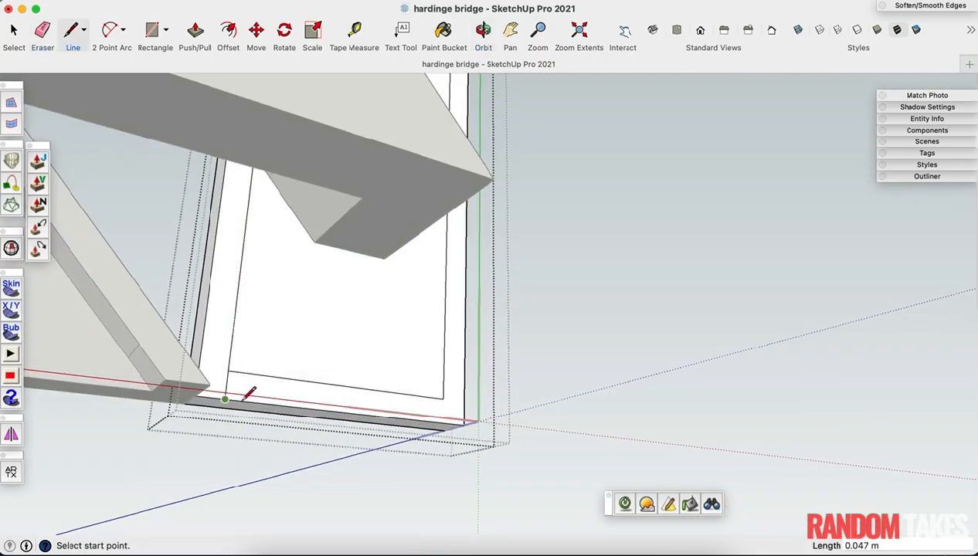
pyautogui.scroll(2, 245, 399)
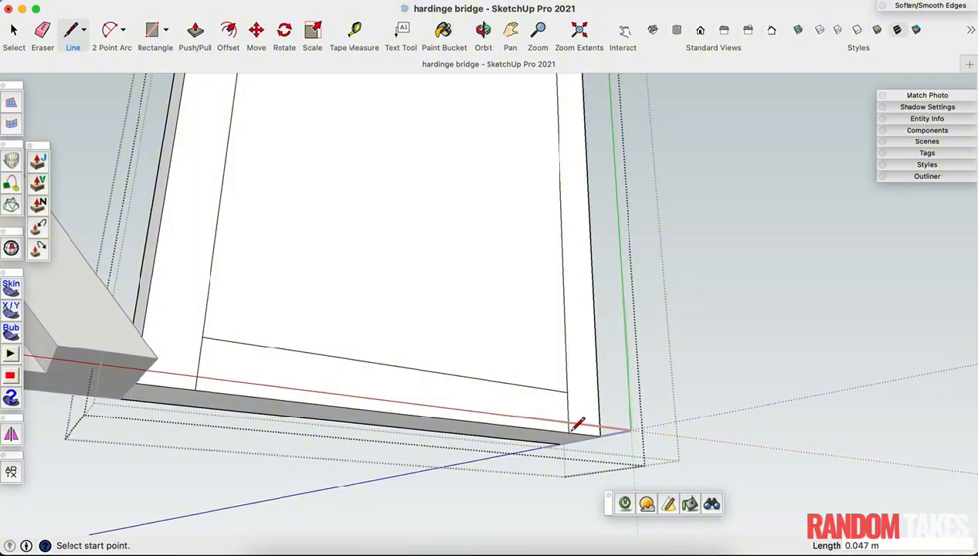
# Step: Push/Pull the side strip nearest the diagonal's foot outward 0.094 m to form the inner post's first flange
pyautogui.click(200, 334)
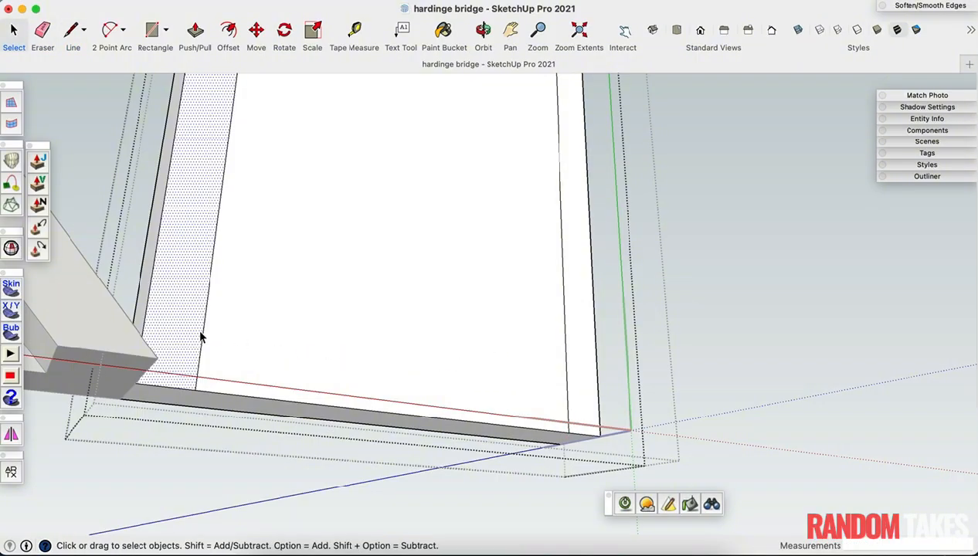
pyautogui.press('p')
pyautogui.click(201, 339)
pyautogui.scroll(-2, 207, 332)
pyautogui.click(175, 352)
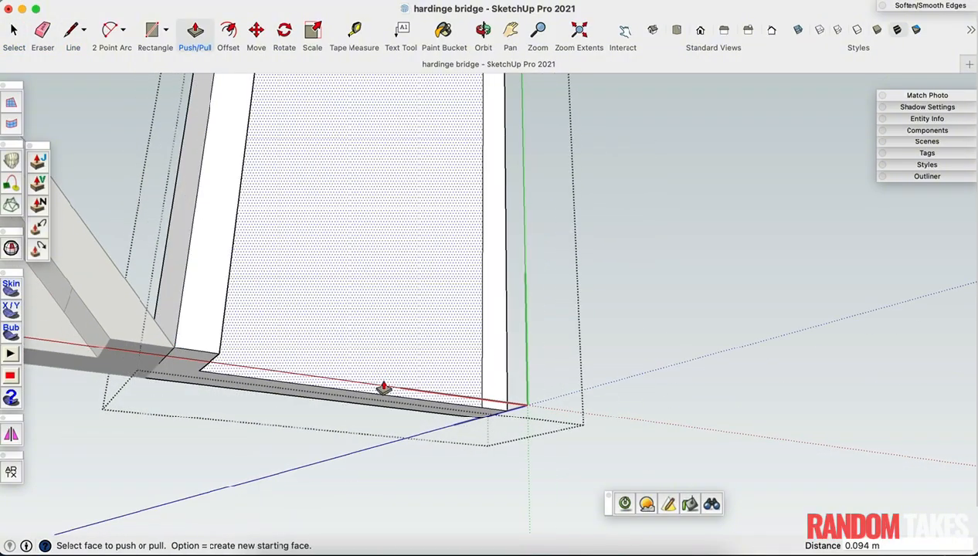
# Step: Push/Pull the inner post's other side strip outward 0.094 m and mirror a copy of the flanged post
pyautogui.doubleClick(494, 377)
pyautogui.scroll(-5, 367, 408)
pyautogui.moveTo(448, 397); pyautogui.dragTo(420, 356, button='middle')
pyautogui.press('space')
pyautogui.click(351, 343)
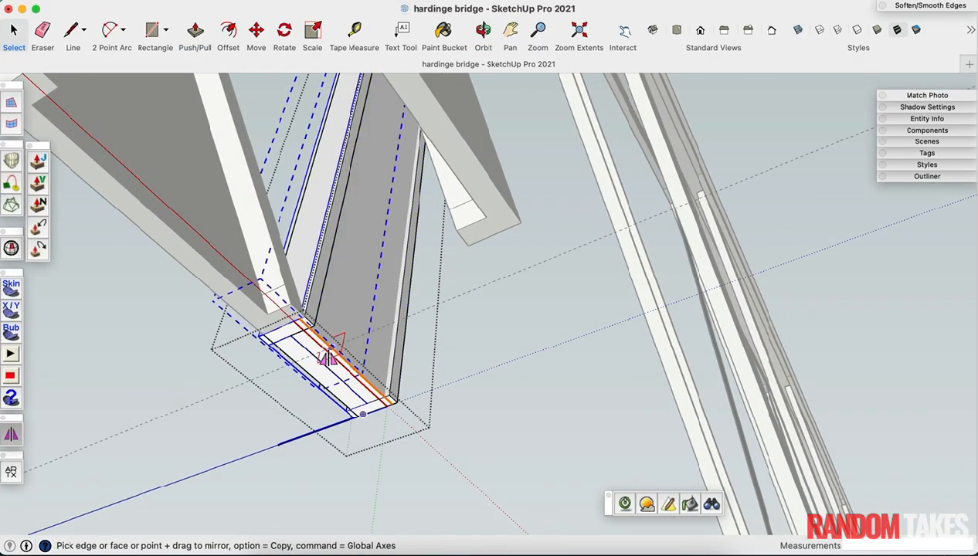
# Step: Move the mirrored inner post copy across to the opposite chord side, aligned with the adjoining diagonal, and leave the post's group
pyautogui.press('m')
pyautogui.click(386, 396)
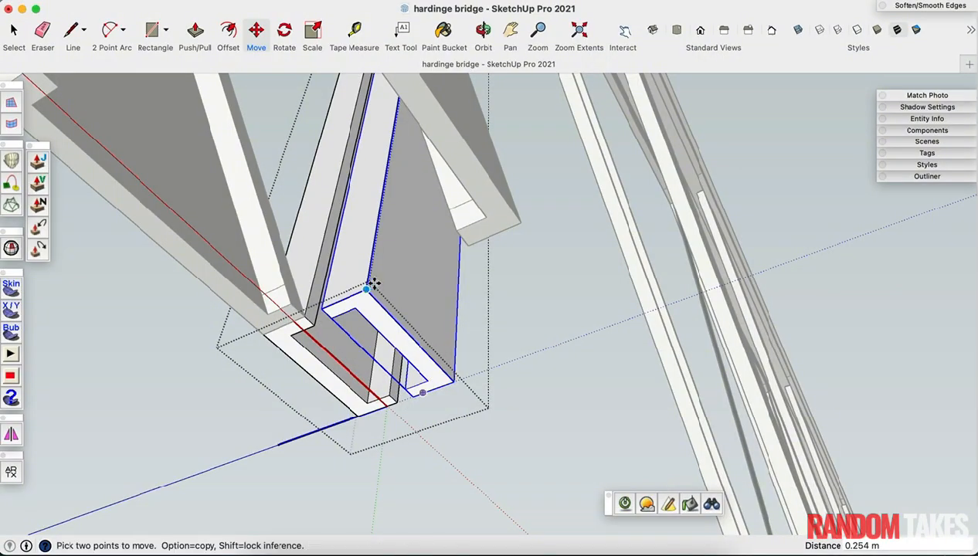
pyautogui.click(515, 220)
pyautogui.moveTo(390, 317); pyautogui.dragTo(323, 353, button='middle')
pyautogui.scroll(-3, 320, 354)
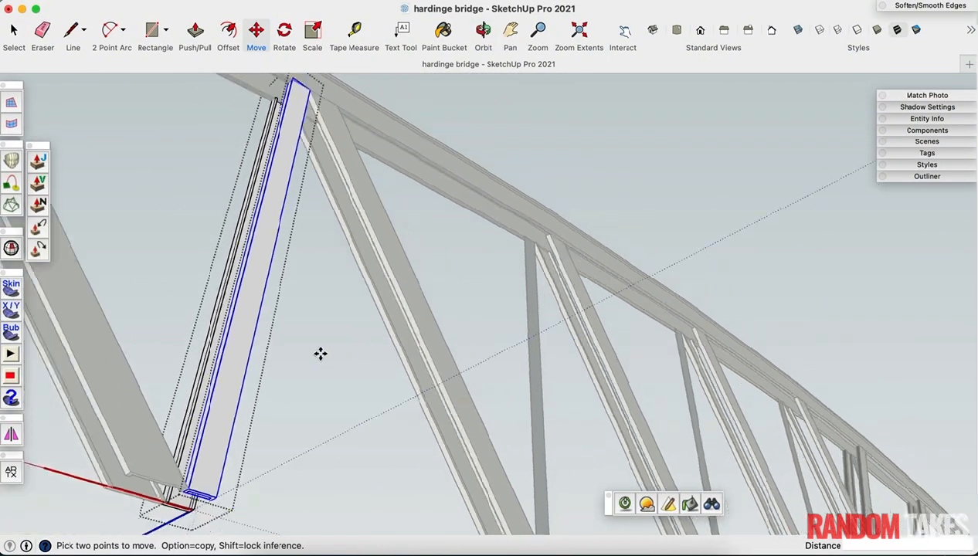
pyautogui.scroll(-3, 321, 353)
pyautogui.press('space')
pyautogui.click(242, 284)
# Step: Open the next flat vertical post for editing and make its face a group
pyautogui.scroll(-2, 242, 282)
pyautogui.scroll(5, 393, 421)
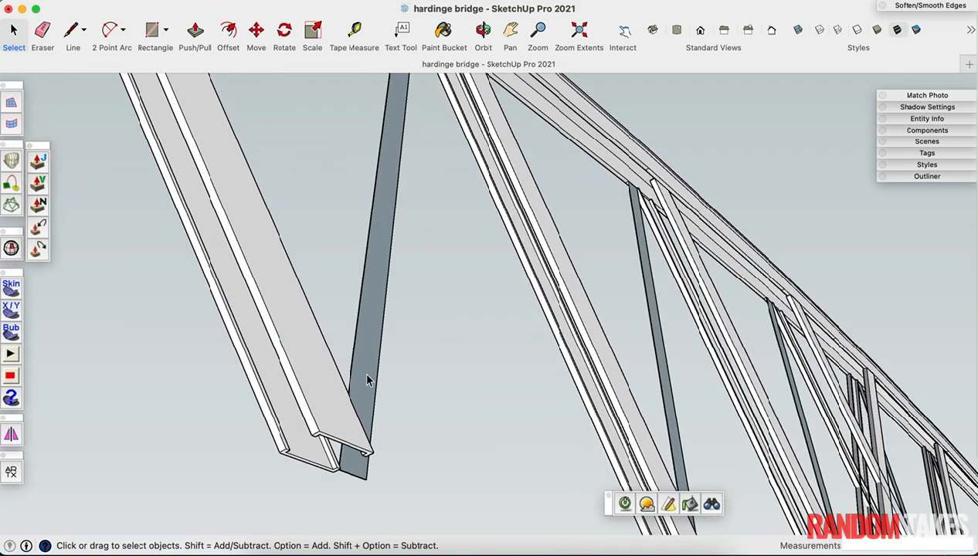
pyautogui.doubleClick(368, 380)
pyautogui.click(362, 377)
pyautogui.rightClick(362, 378)
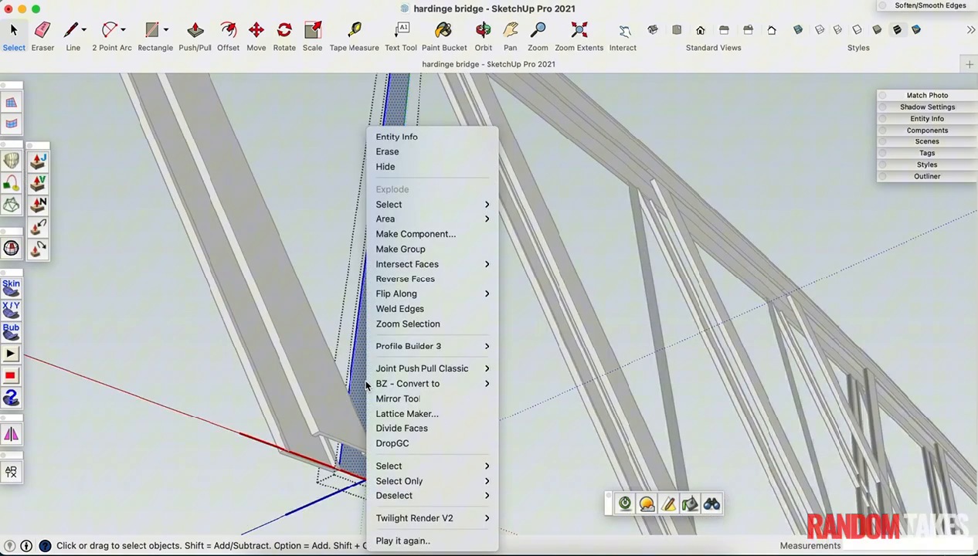
pyautogui.click(400, 250)
# Step: Push/Pull this post's face by -0.052 m, matching the adjoining diagonal
pyautogui.moveTo(383, 351); pyautogui.dragTo(458, 240, button='middle')
pyautogui.scroll(2, 457, 225)
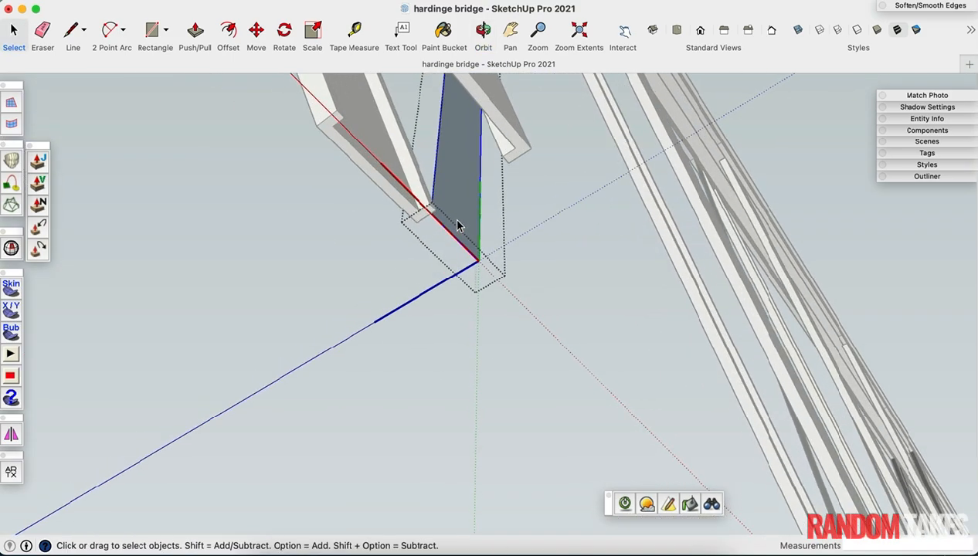
pyautogui.press('p')
pyautogui.click(457, 223)
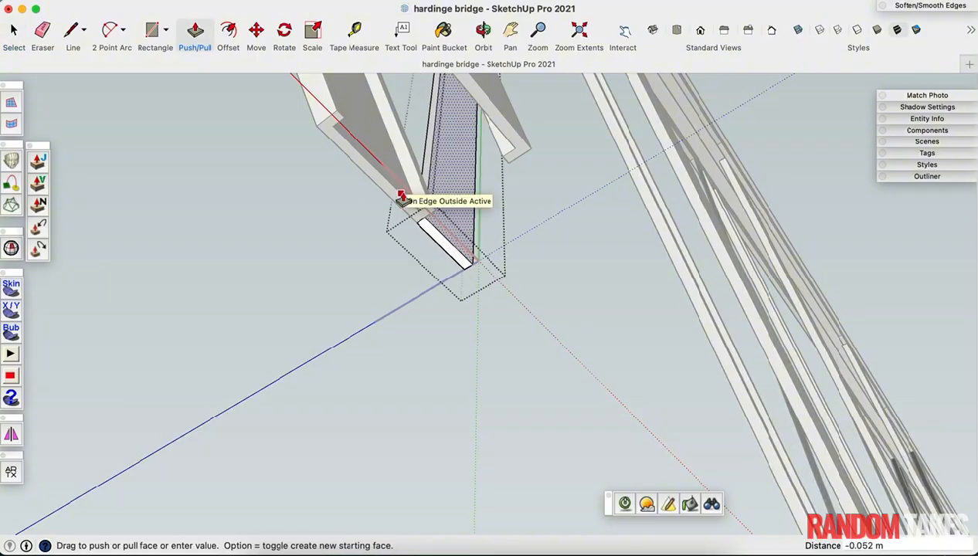
pyautogui.click(401, 197)
# Step: Offset this post's wide face inward, extend the side lines 0.047 m to the foot and erase the inner bottom edge
pyautogui.scroll(3, 439, 225)
pyautogui.press('space')
pyautogui.press('f')
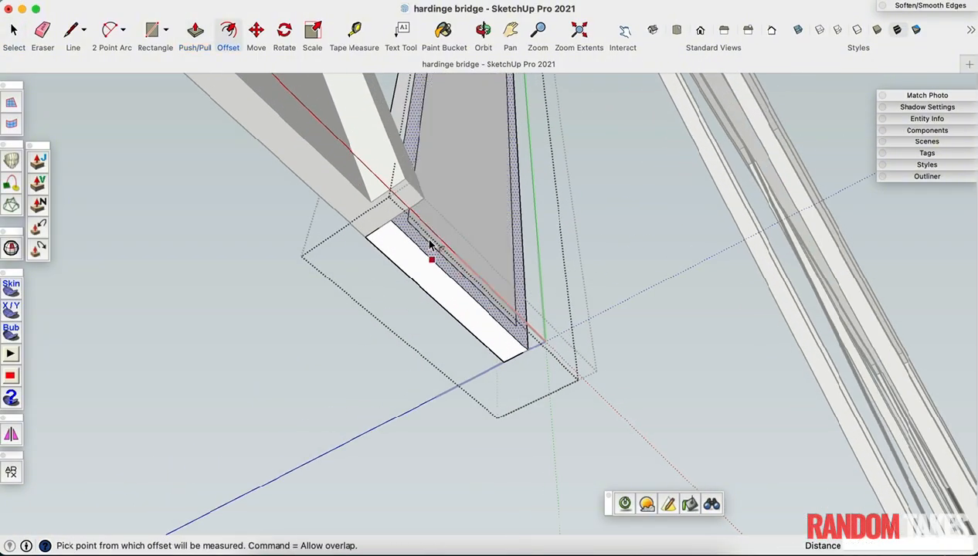
pyautogui.scroll(1, 430, 244)
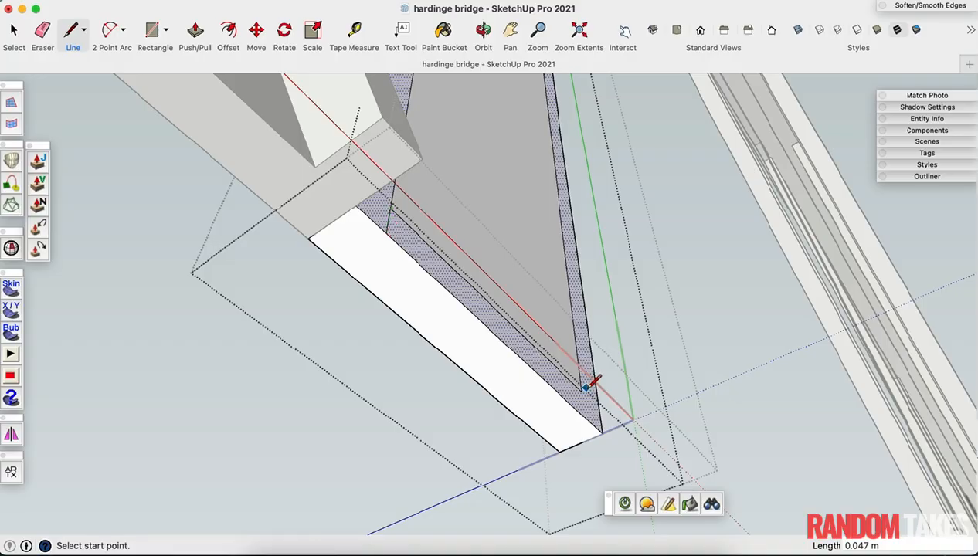
pyautogui.press('e')
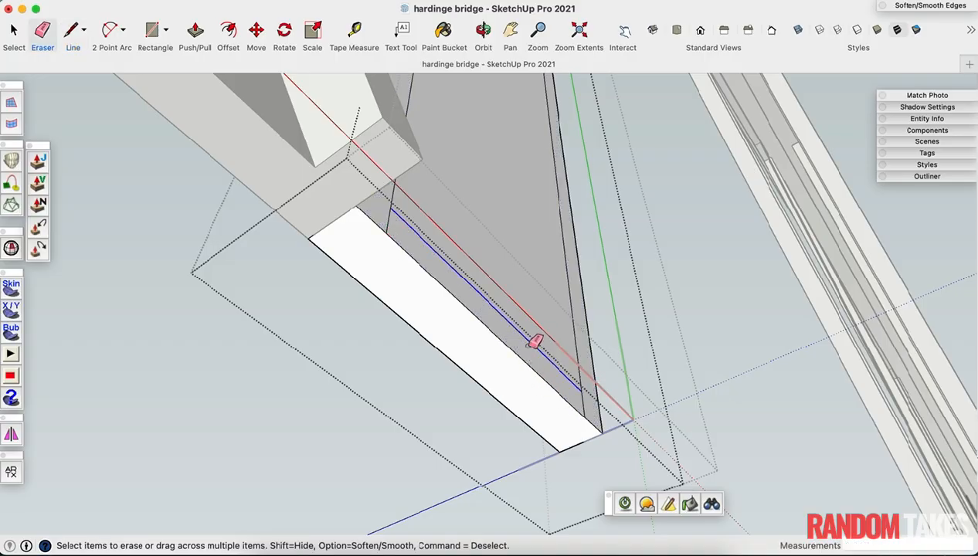
pyautogui.scroll(-3, 535, 342)
pyautogui.moveTo(467, 334)
pyautogui.mouseDown(button='middle')
pyautogui.moveTo(384, 384)
pyautogui.moveTo(375, 406)
pyautogui.mouseUp(button='middle')
pyautogui.scroll(-3, 375, 406)
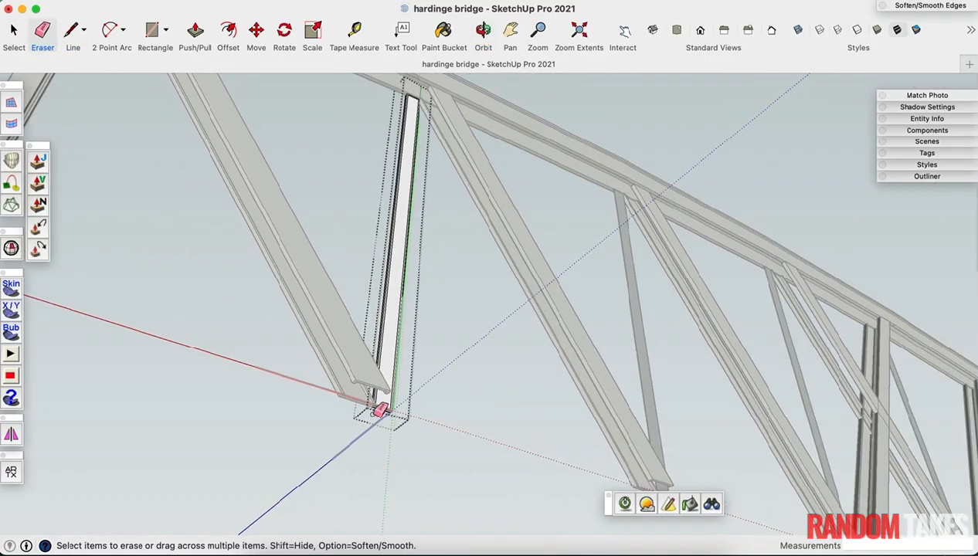
# Step: Extend the inset side lines to the post's head and Push/Pull both side strips outward into flanges
pyautogui.scroll(6, 421, 93)
pyautogui.press('l')
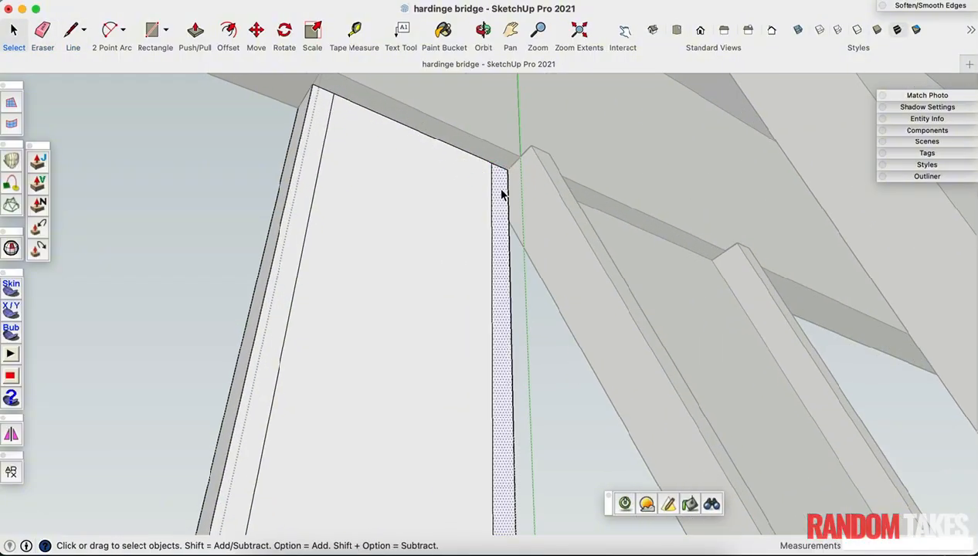
pyautogui.press('p')
pyautogui.moveTo(502, 195); pyautogui.dragTo(560, 204)
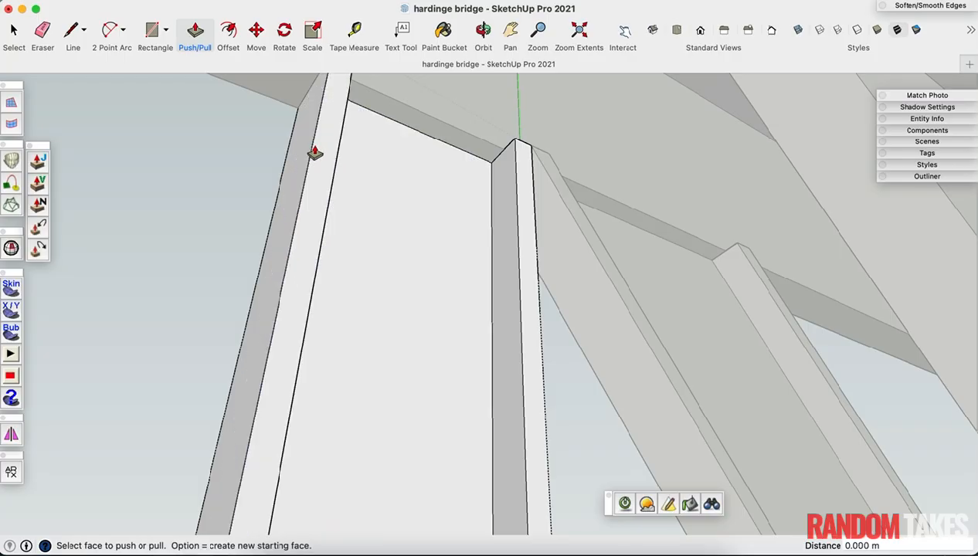
# Step: Select all geometry of the flanged post and mirror a copy of it
pyautogui.scroll(-5, 314, 152)
pyautogui.press('space')
pyautogui.tripleClick(358, 250)
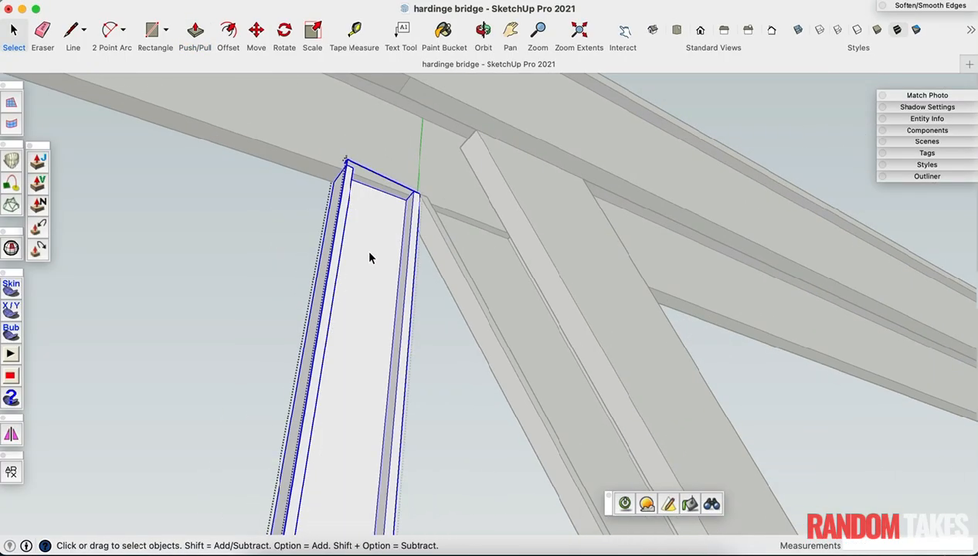
pyautogui.click(10, 436)
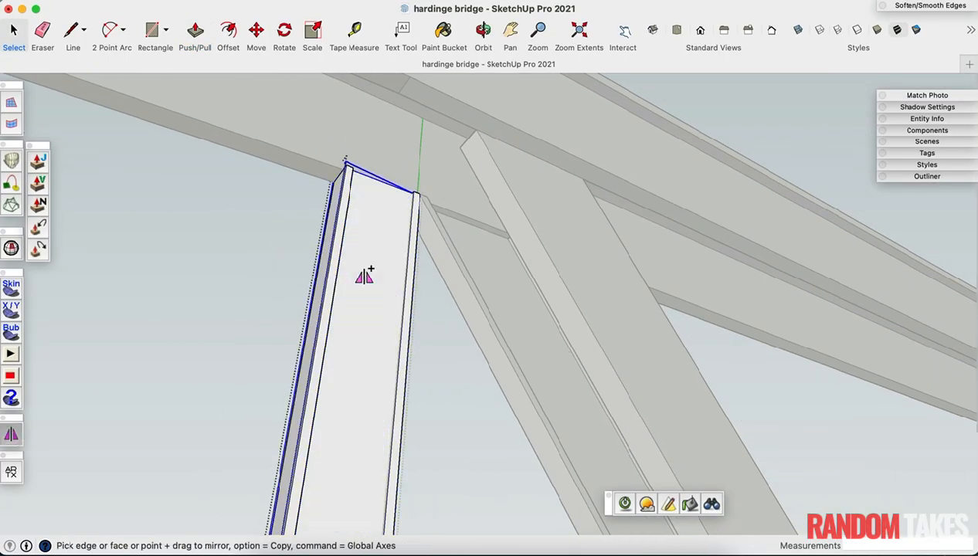
pyautogui.moveTo(367, 277); pyautogui.dragTo(431, 202, button='middle')
# Step: Move the mirrored post copy 0.376 m across to the opposite chord side against the adjoining diagonal
pyautogui.press('m')
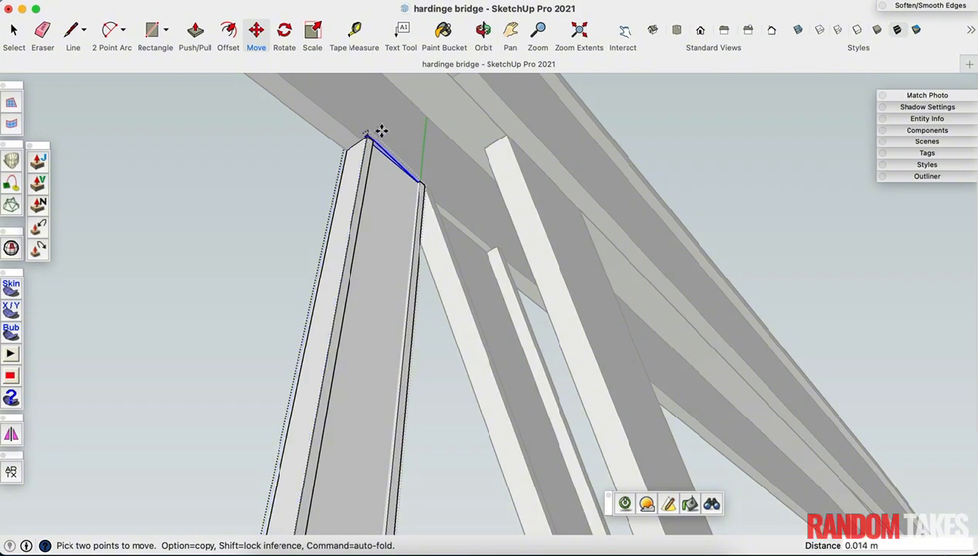
pyautogui.click(400, 114)
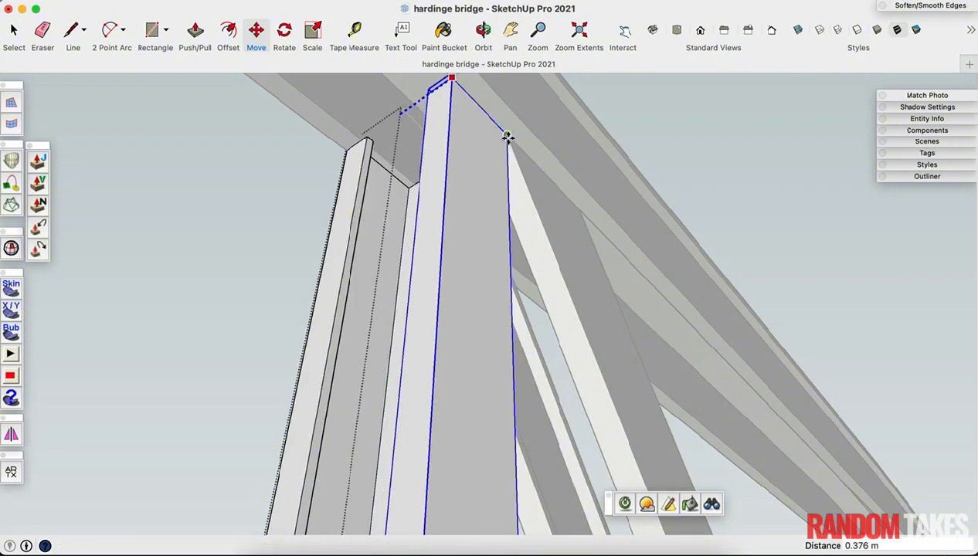
pyautogui.scroll(-6, 340, 247)
pyautogui.scroll(-3, 415, 354)
pyautogui.scroll(1, 417, 363)
pyautogui.press('space')
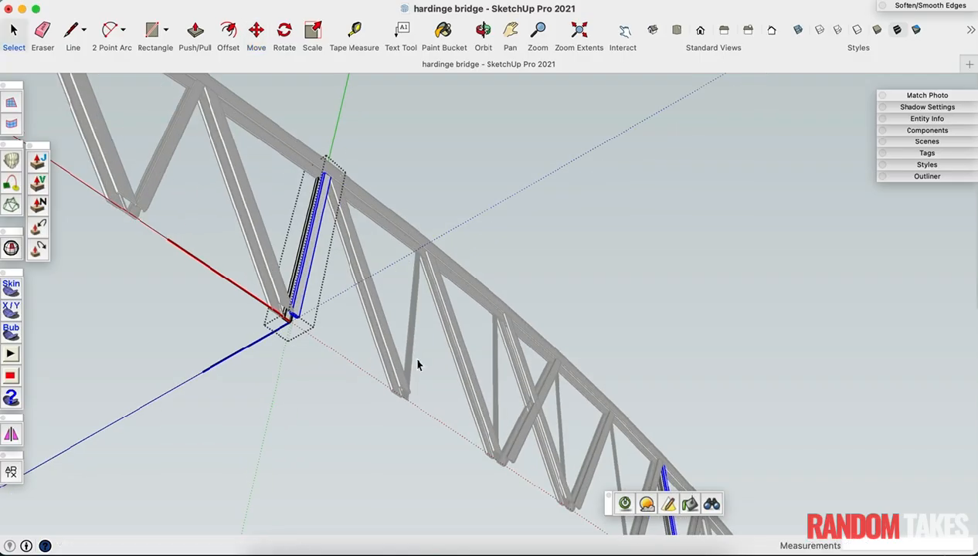
# Step: Open the following flat vertical post for editing and Push/Pull its face 0.126 m to give it thickness
pyautogui.scroll(8, 413, 326)
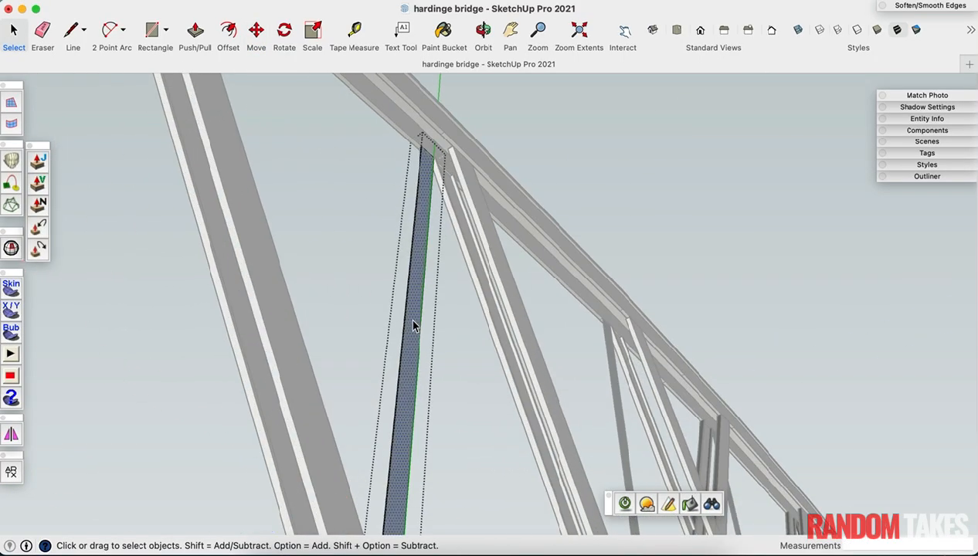
pyautogui.rightClick(414, 326)
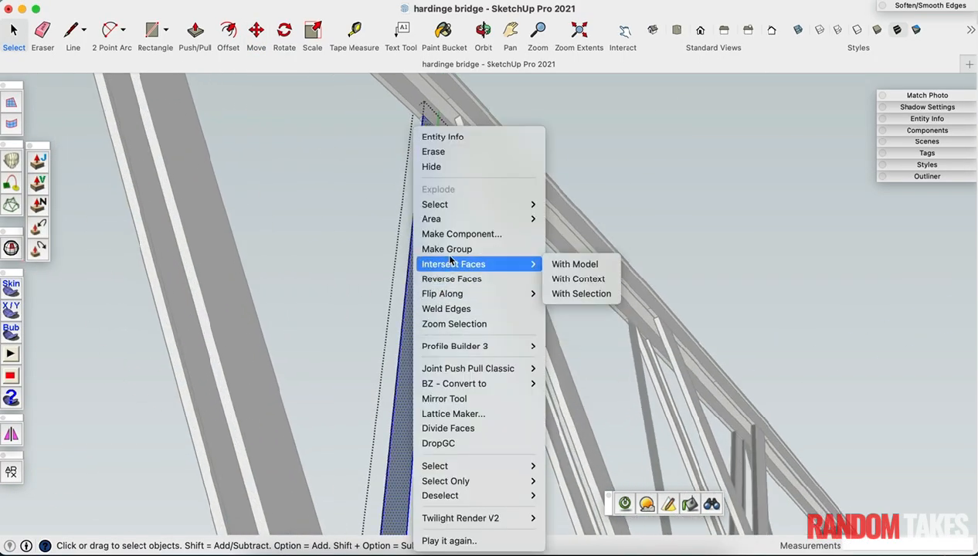
pyautogui.click(584, 264)
pyautogui.scroll(2, 419, 286)
pyautogui.press('p')
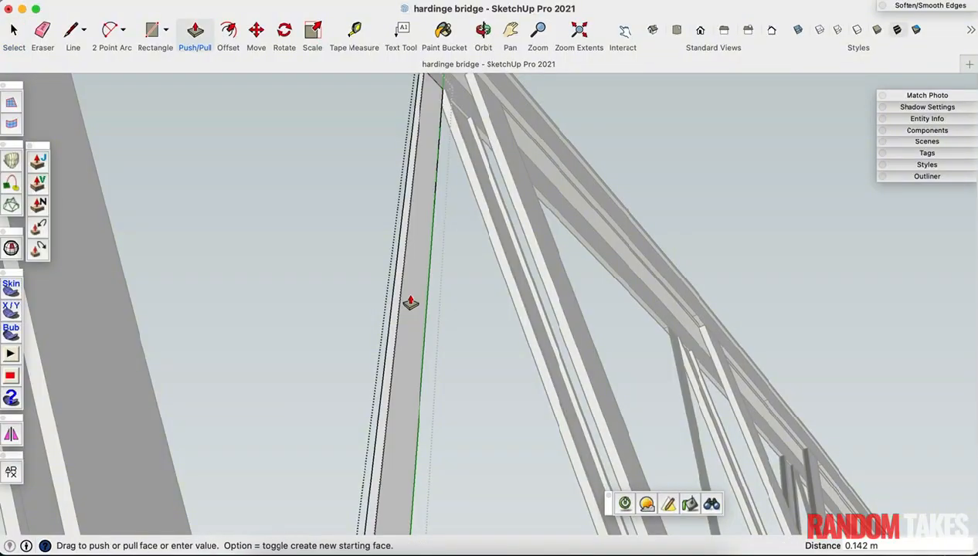
pyautogui.click(506, 286)
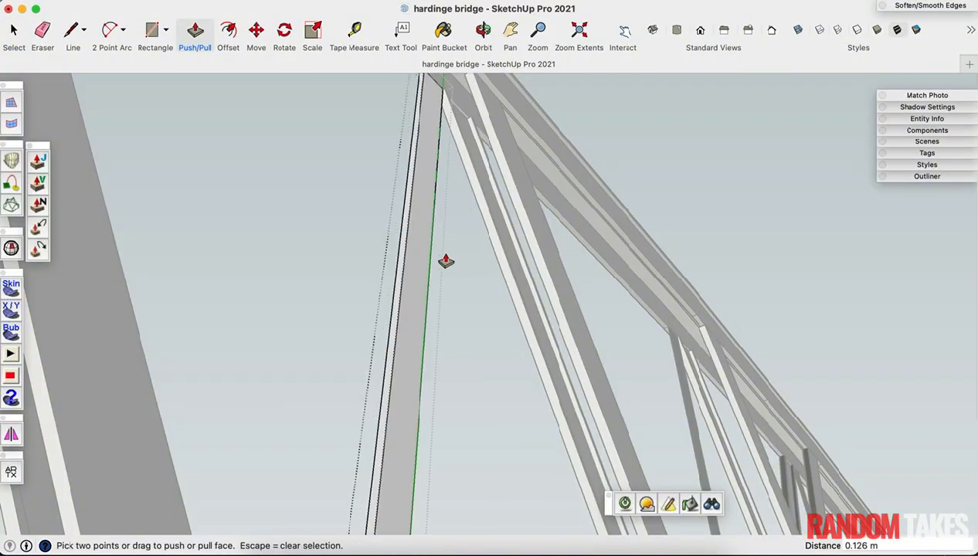
# Step: Push/Pull the thickened post's wide face by -0.052 m, using the adjoining diagonal as reference
pyautogui.scroll(2, 429, 256)
pyautogui.click(415, 258)
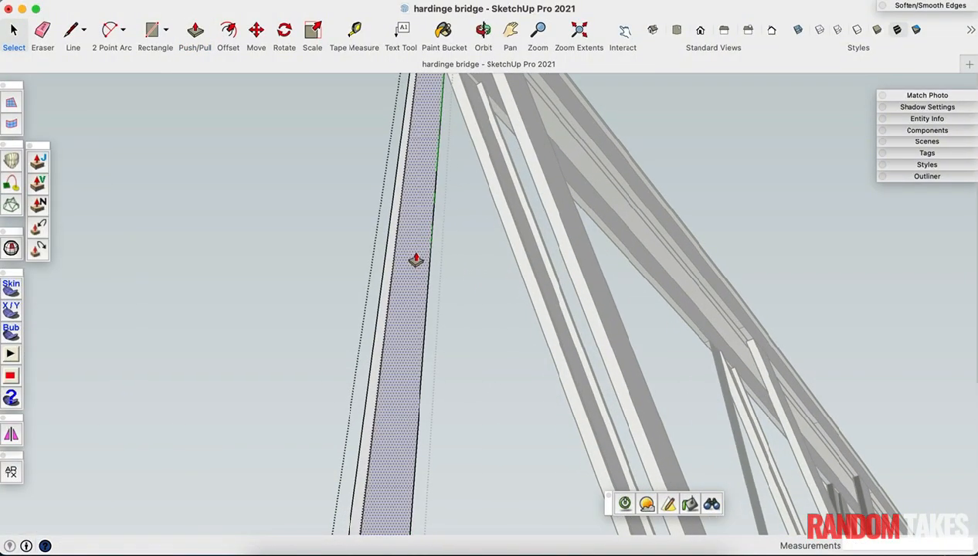
pyautogui.press('p')
pyautogui.click(546, 281)
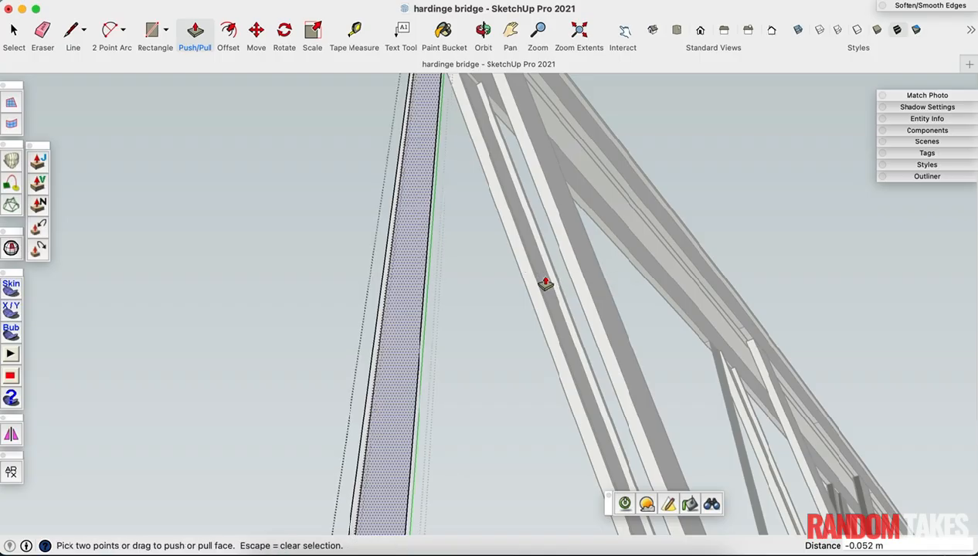
# Step: Offset the post's wide face inward, extend the side lines 0.047 m to the head and erase the inner top edge
pyautogui.scroll(-3, 413, 345)
pyautogui.press('space')
pyautogui.press('f')
pyautogui.scroll(10, 421, 108)
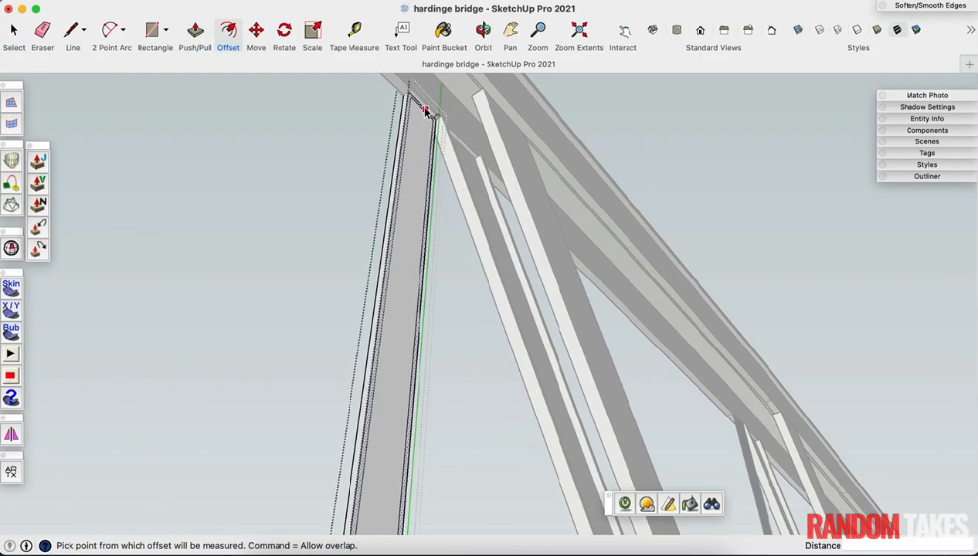
pyautogui.press('l')
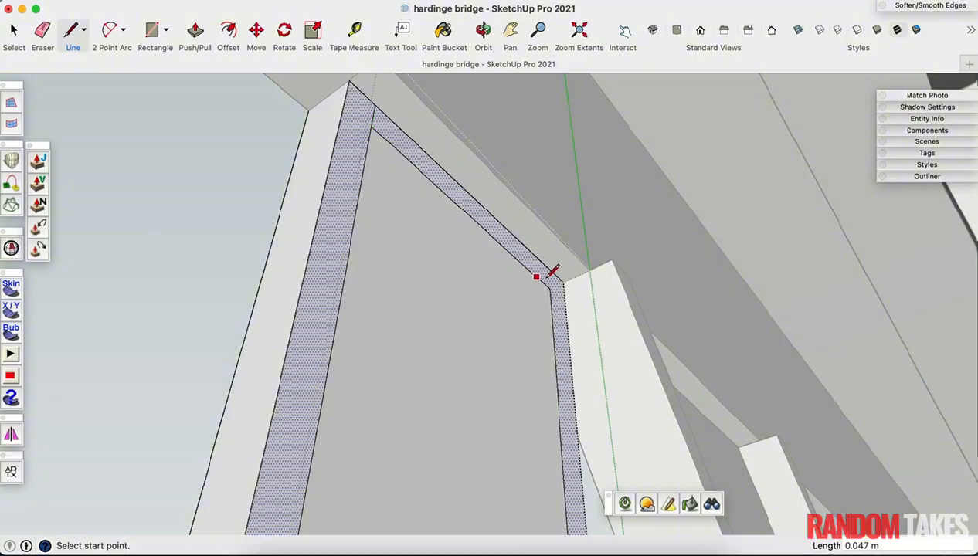
pyautogui.scroll(2, 549, 268)
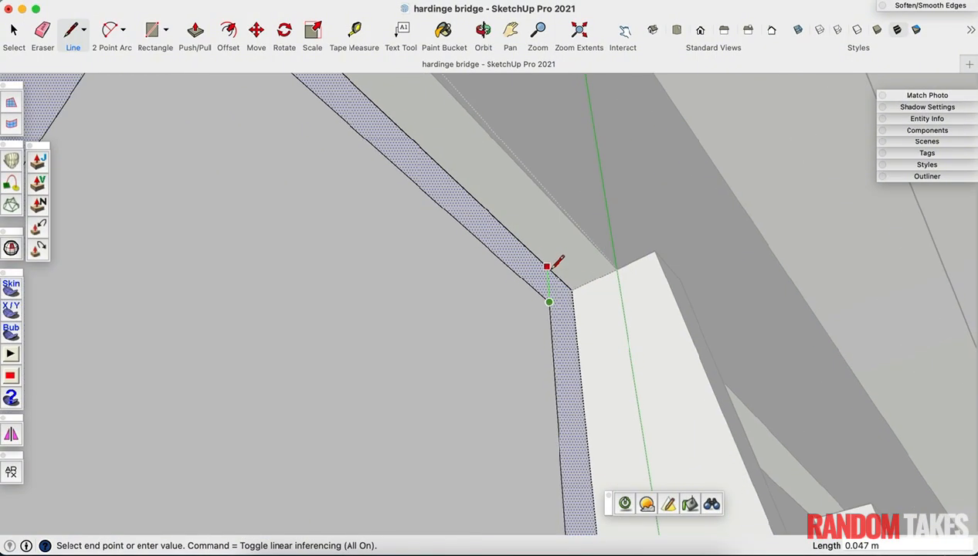
pyautogui.click(547, 266)
pyautogui.scroll(-3, 510, 278)
pyautogui.press('e')
pyautogui.moveTo(513, 265); pyautogui.dragTo(410, 157, button='middle')
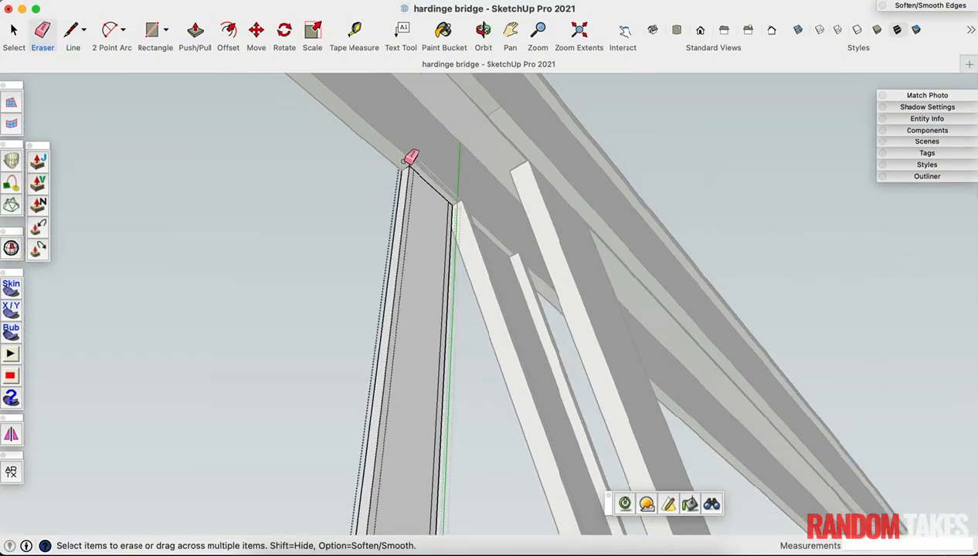
# Step: Extend the offset's side lines 0.047 m to this post's foot and erase the inner bottom edge
pyautogui.scroll(-4, 410, 158)
pyautogui.scroll(5, 371, 479)
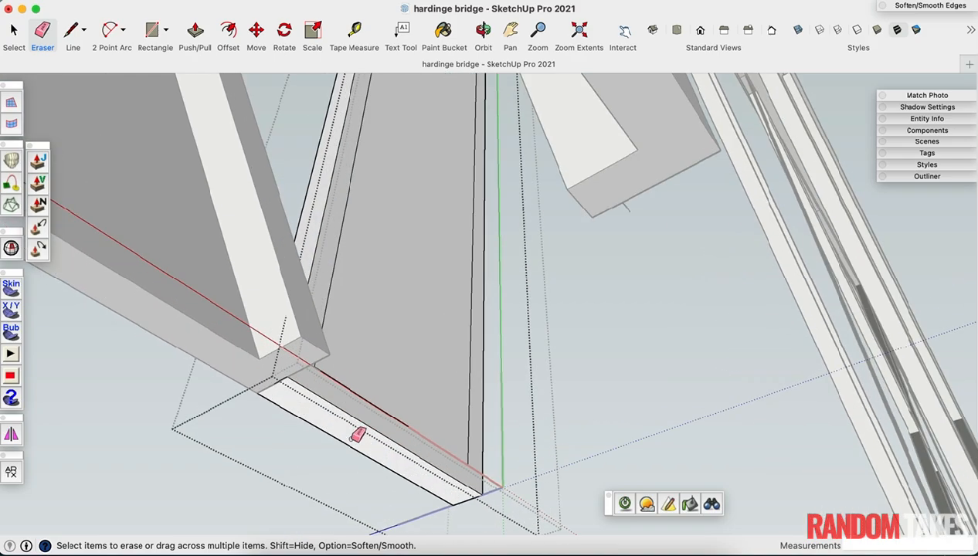
pyautogui.moveTo(360, 430)
pyautogui.mouseDown(button='middle')
pyautogui.moveTo(216, 414)
pyautogui.moveTo(358, 427)
pyautogui.mouseUp(button='middle')
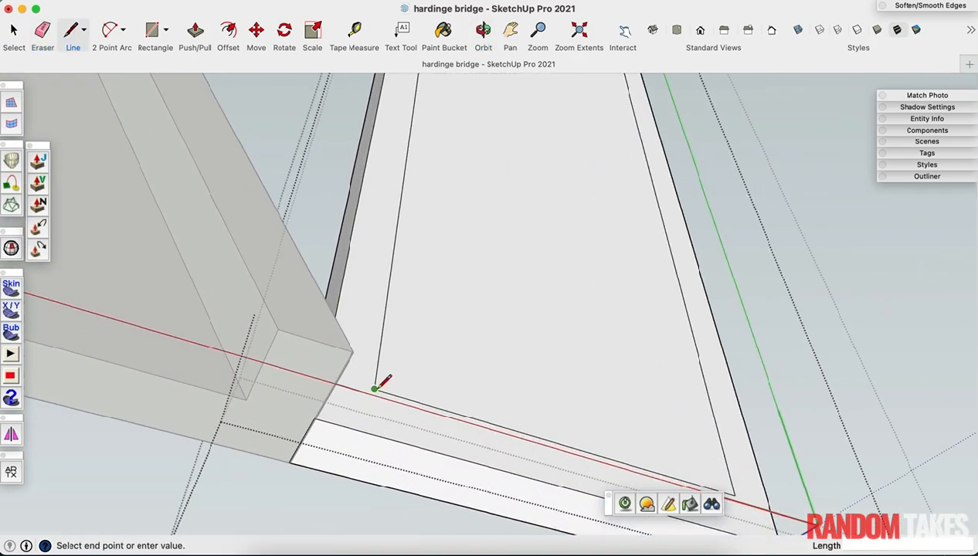
pyautogui.click(369, 433)
pyautogui.scroll(-3, 312, 363)
pyautogui.scroll(3, 518, 452)
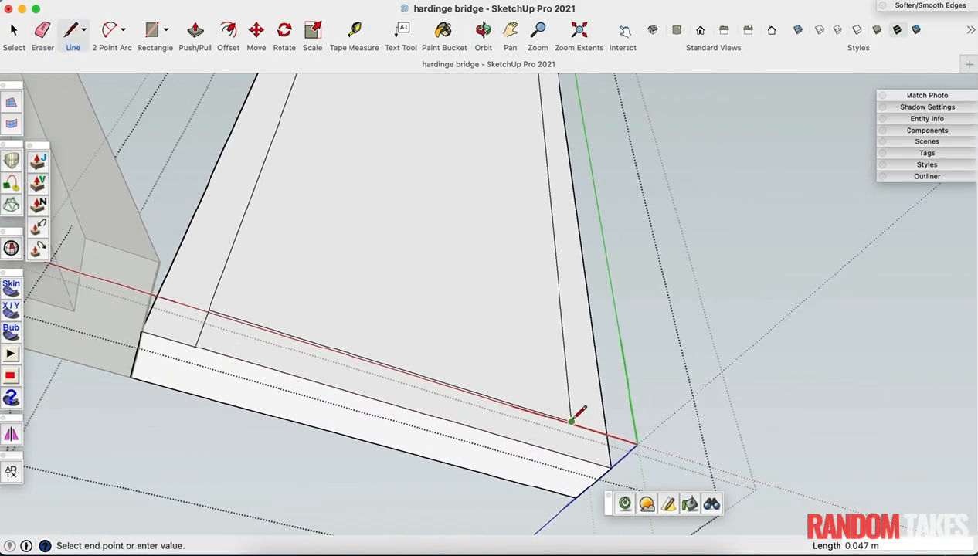
pyautogui.press('e')
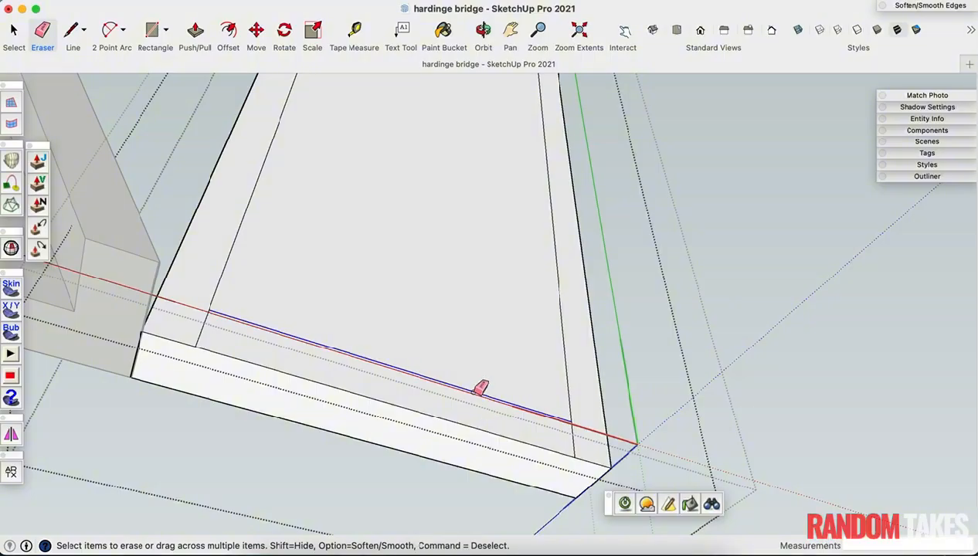
# Step: Push/Pull both side strips of this post outward 0.094 m to form its flanges
pyautogui.moveTo(403, 445)
pyautogui.mouseDown(button='middle')
pyautogui.moveTo(443, 488)
pyautogui.moveTo(428, 383)
pyautogui.mouseUp(button='middle')
pyautogui.press('space')
pyautogui.click(170, 301)
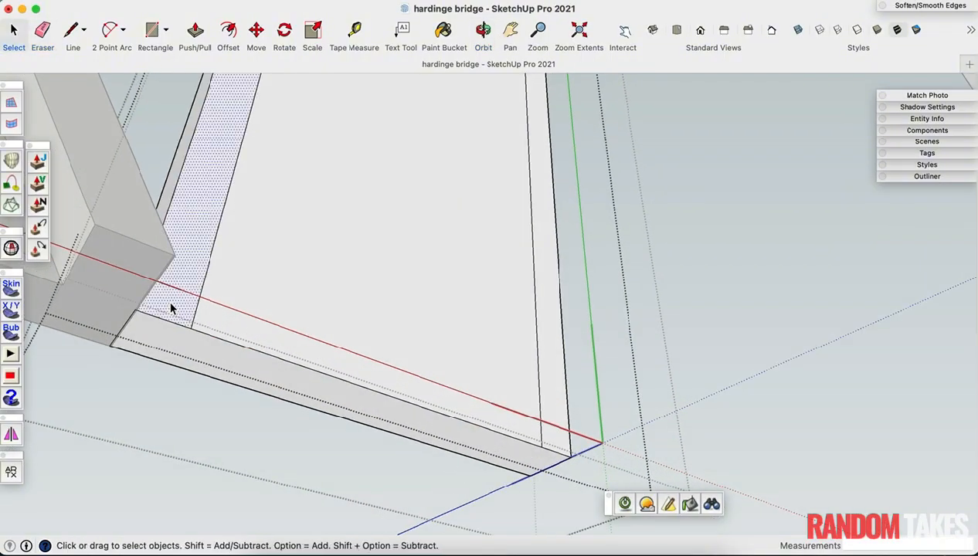
pyautogui.press('p')
pyautogui.click(170, 300)
pyautogui.click(174, 266)
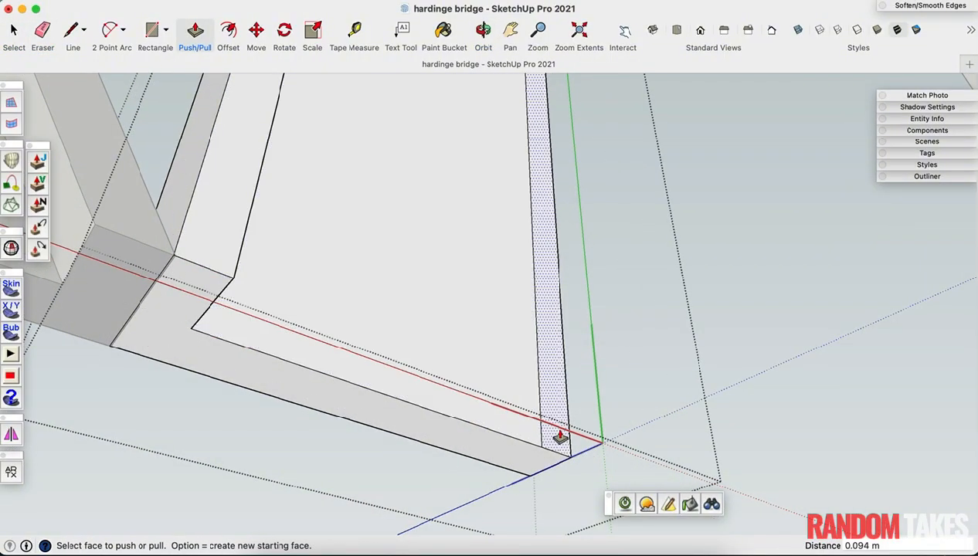
pyautogui.scroll(-5, 356, 420)
pyautogui.press('space')
pyautogui.scroll(5, 371, 430)
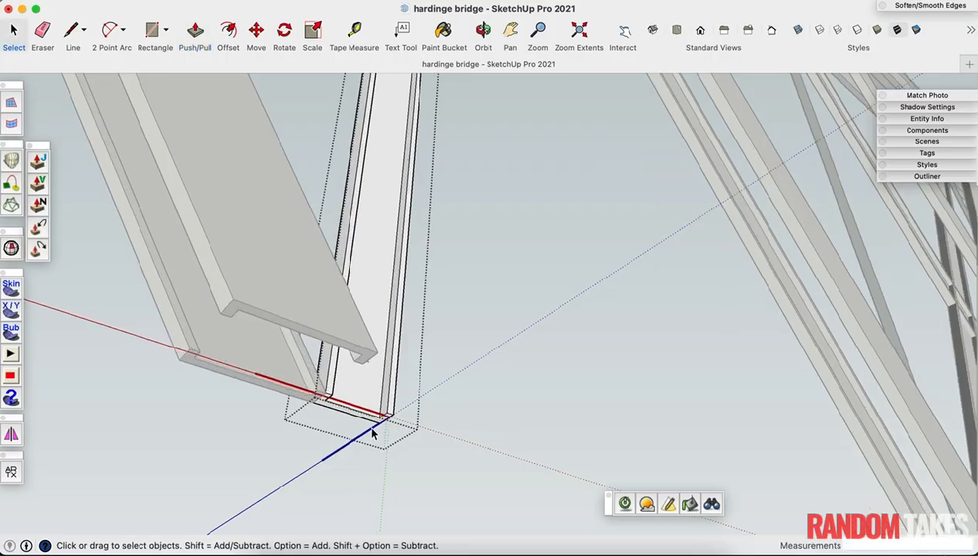
# Step: Mirror a copy of the flanged post and move it onto the foot corner of the adjoining outer diagonal
pyautogui.click(349, 407)
pyautogui.click(11, 435)
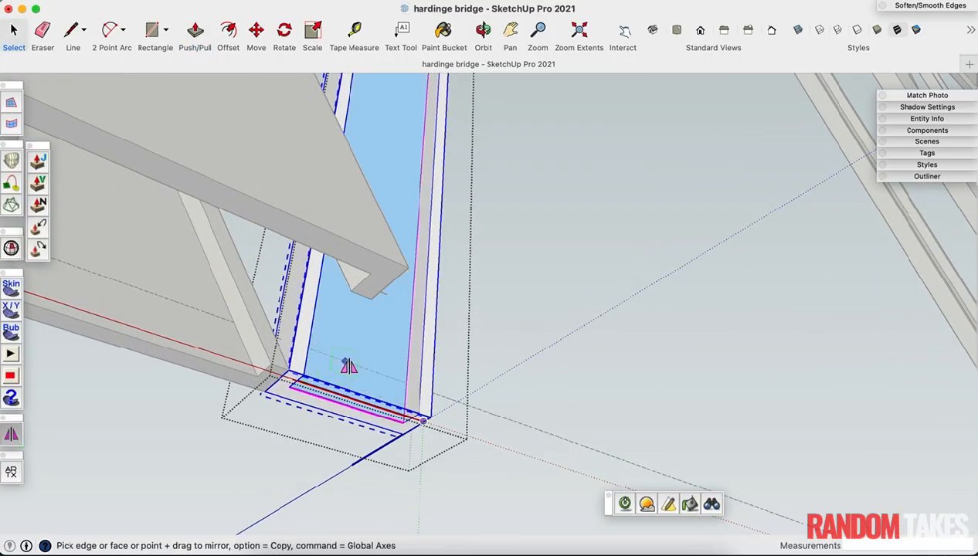
pyautogui.moveTo(350, 363); pyautogui.dragTo(405, 363, button='middle')
pyautogui.press('m')
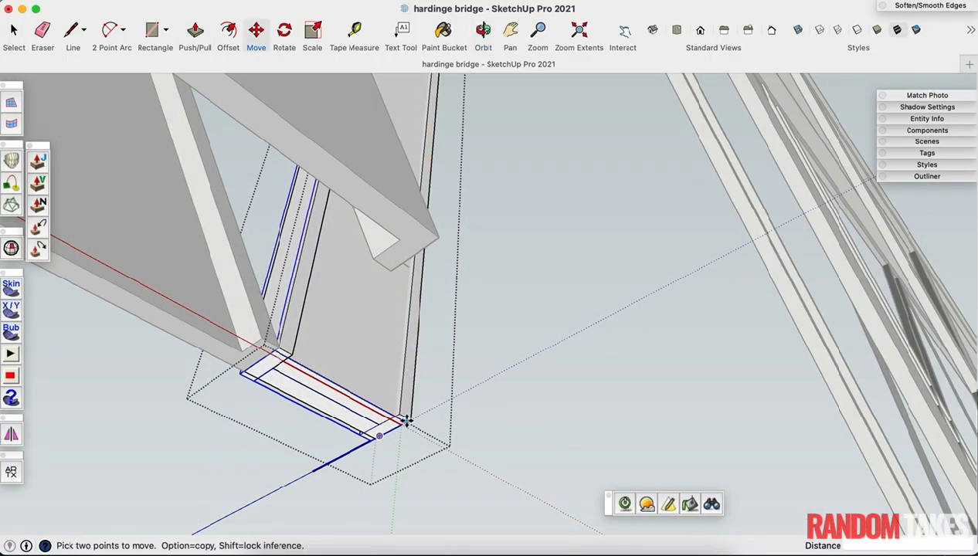
pyautogui.click(411, 419)
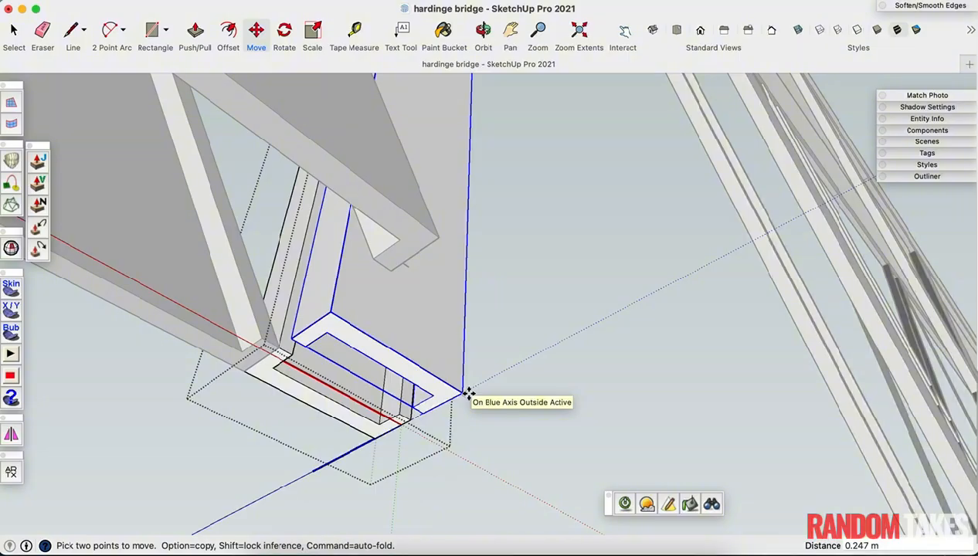
pyautogui.click(437, 242)
pyautogui.scroll(3, 417, 261)
pyautogui.press('space')
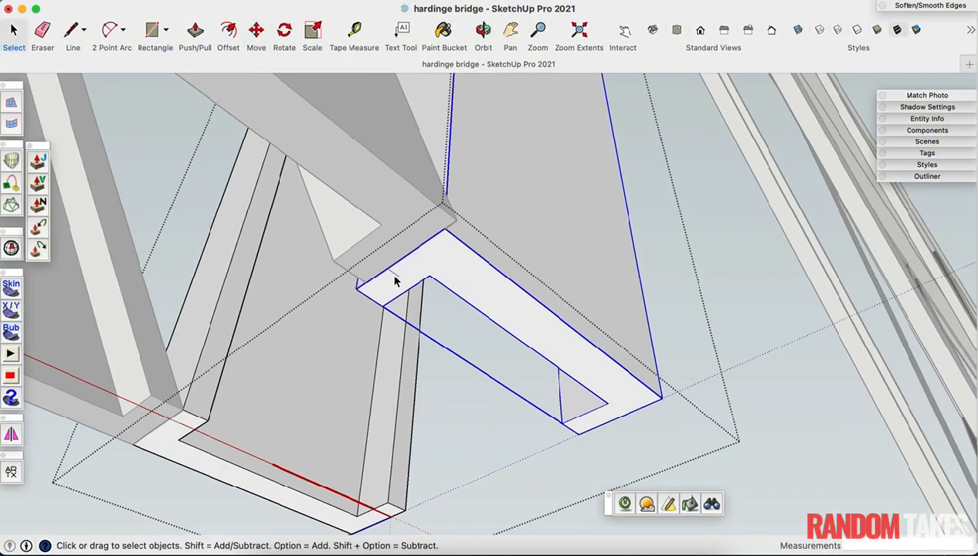
pyautogui.doubleClick(394, 281)
pyautogui.scroll(2, 427, 317)
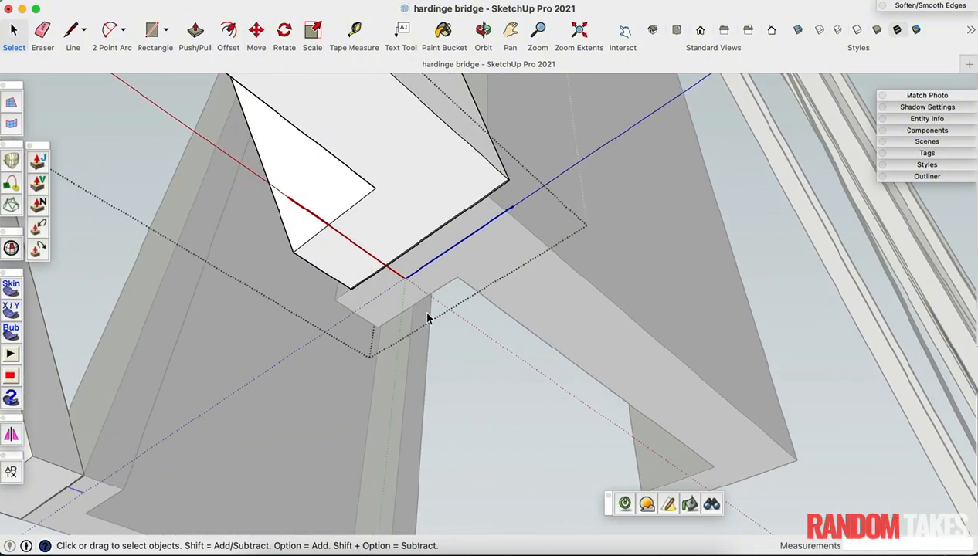
pyautogui.moveTo(374, 272); pyautogui.dragTo(351, 323, button='middle')
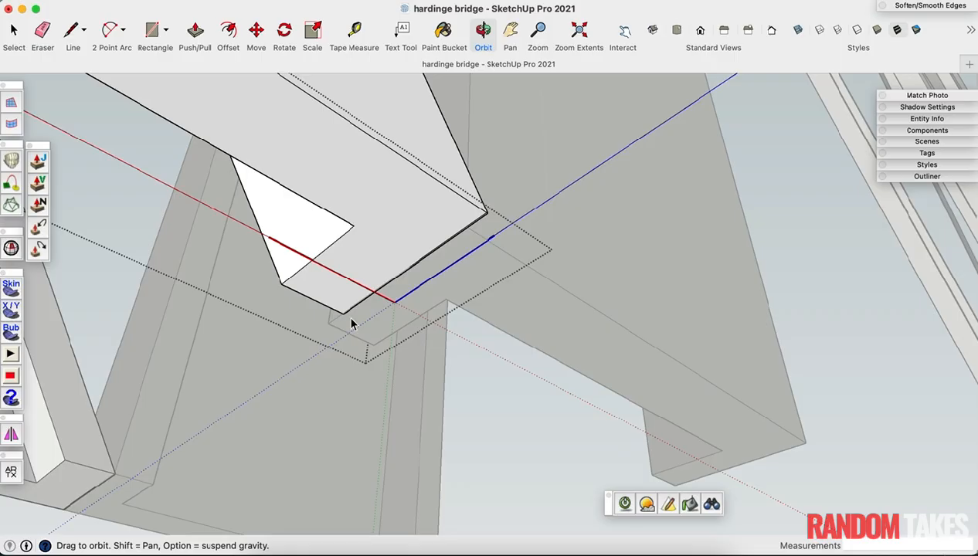
pyautogui.click(803, 365)
pyautogui.moveTo(803, 365); pyautogui.dragTo(522, 380, button='middle')
pyautogui.scroll(-8, 522, 380)
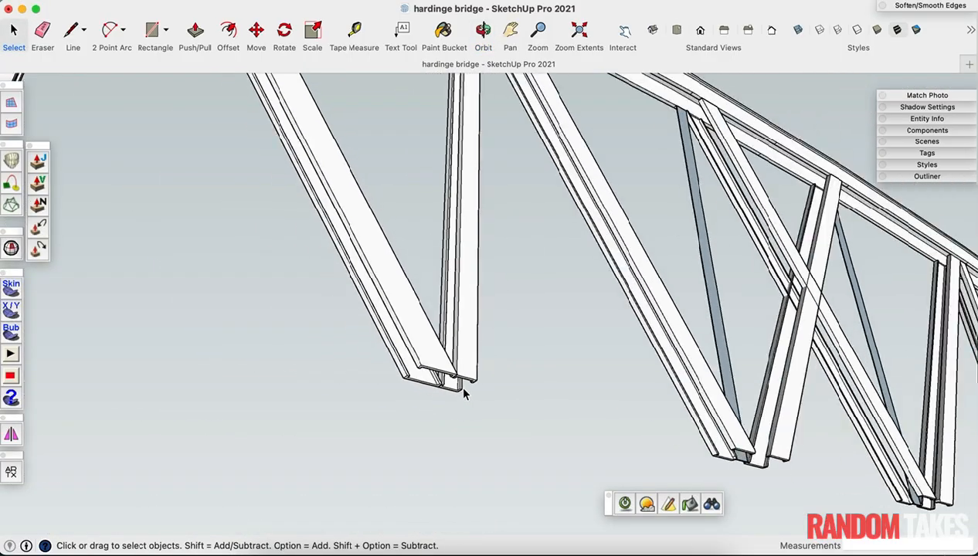
# Step: Move the post's mirrored copy 0.020 m so its head corner meets the endpoint on the top chord
pyautogui.scroll(6, 466, 178)
pyautogui.moveTo(466, 178); pyautogui.dragTo(502, 199, button='middle')
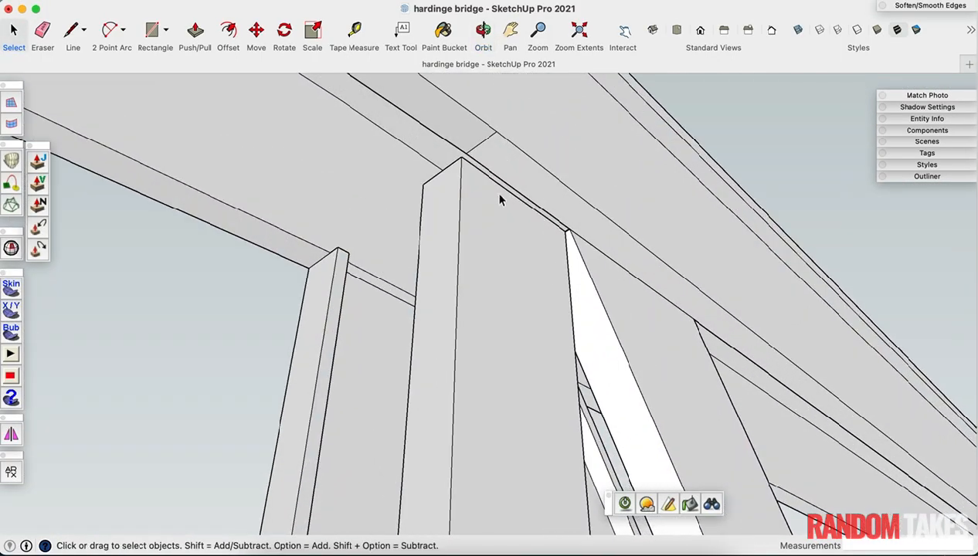
pyautogui.click(495, 204)
pyautogui.doubleClick(489, 209)
pyautogui.tripleClick(490, 209)
pyautogui.press('m')
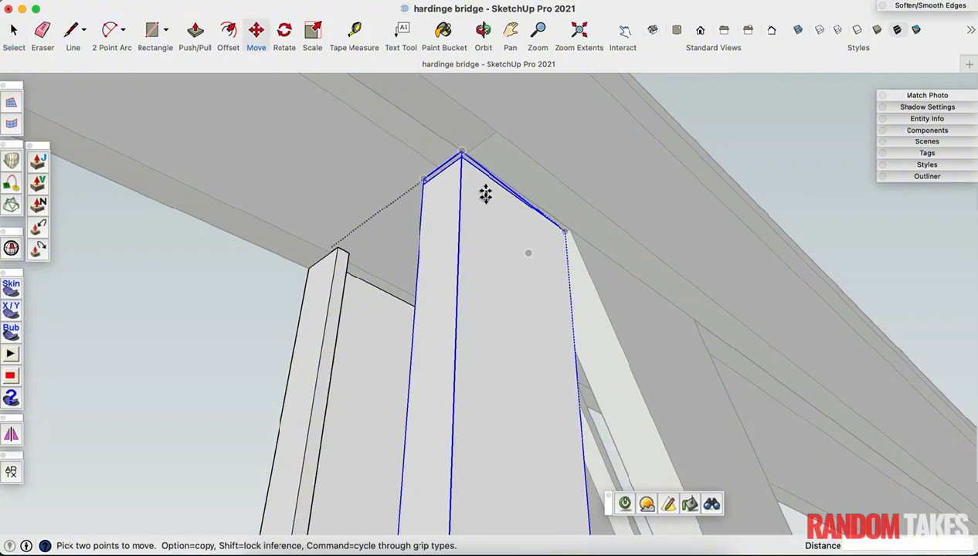
pyautogui.scroll(2, 460, 156)
pyautogui.click(462, 151)
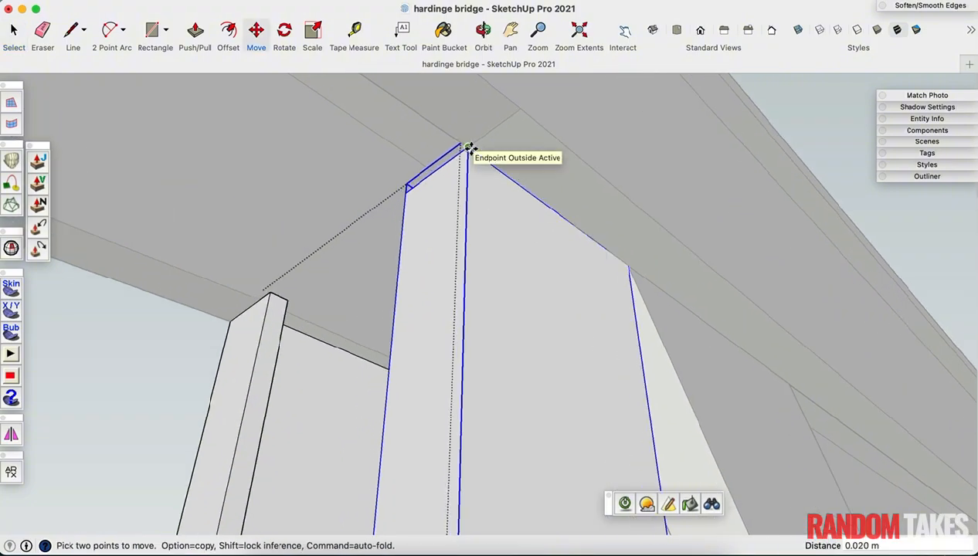
pyautogui.click(468, 147)
# Step: Thicken the next flat post with Push/Pull on its wide face, using the adjoining diagonal as reference
pyautogui.scroll(-2, 444, 253)
pyautogui.moveTo(443, 254); pyautogui.dragTo(556, 319, button='middle')
pyautogui.scroll(-3, 394, 204)
pyautogui.scroll(-5, 390, 207)
pyautogui.scroll(2, 448, 271)
pyautogui.scroll(2, 433, 286)
pyautogui.press('space')
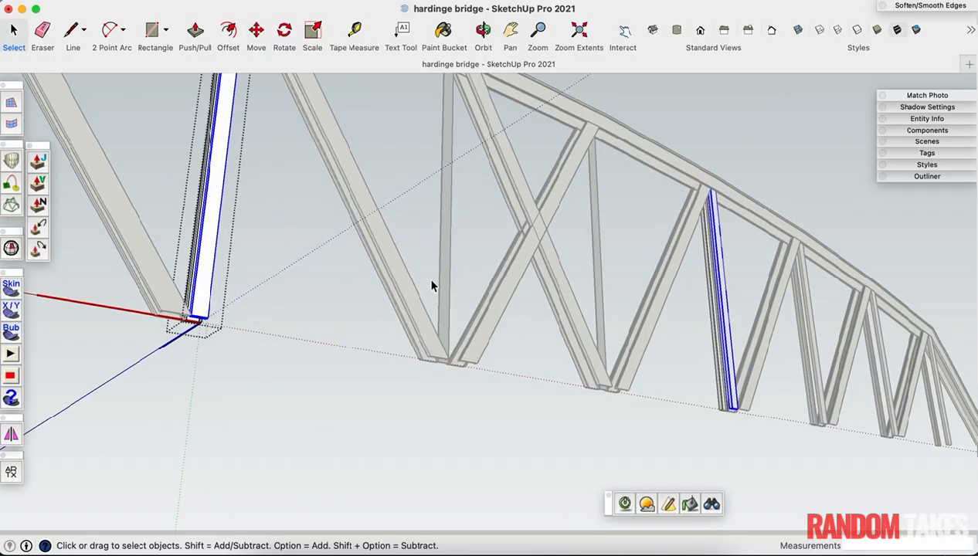
pyautogui.moveTo(431, 286); pyautogui.dragTo(455, 312, button='middle')
pyautogui.scroll(4, 455, 312)
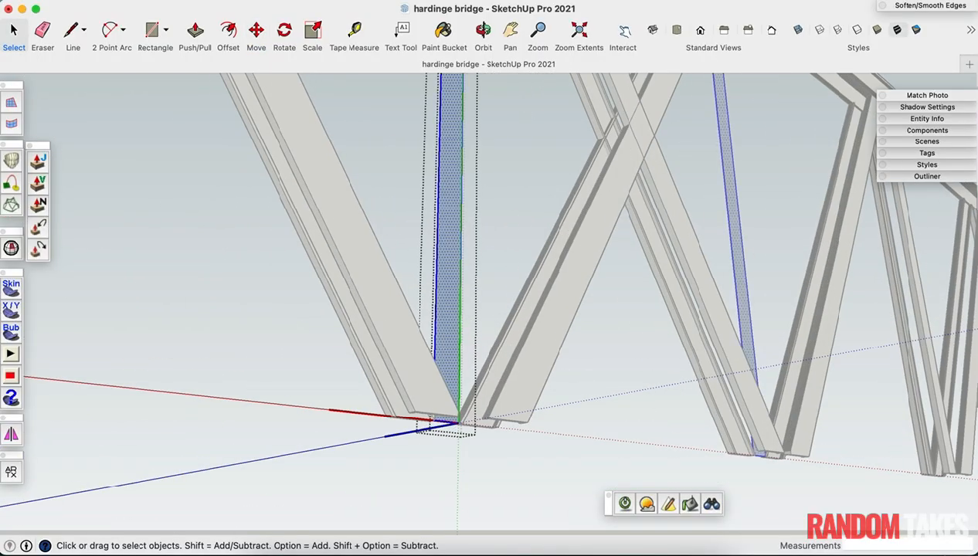
pyautogui.rightClick(455, 312)
pyautogui.click(487, 247)
pyautogui.scroll(1, 442, 354)
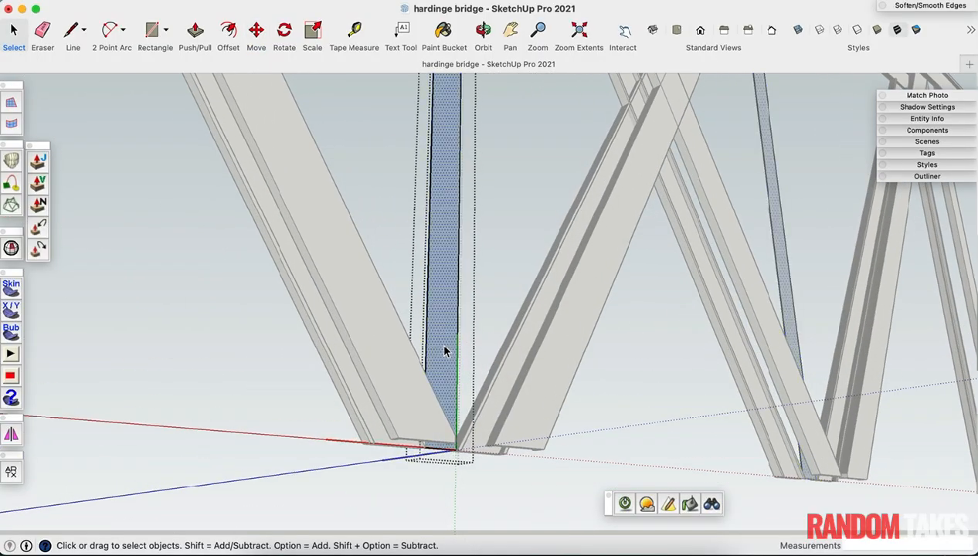
pyautogui.press('p')
pyautogui.click(444, 354)
pyautogui.moveTo(447, 410); pyautogui.dragTo(522, 390, button='middle')
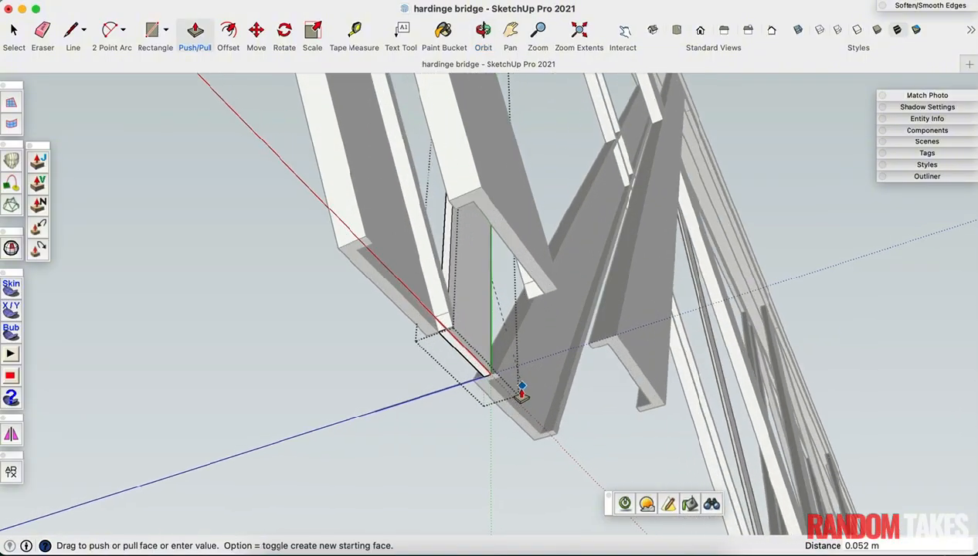
pyautogui.click(500, 414)
# Step: Push/Pull this post's opposite wide face inward, taking the depth from the diagonal at its foot
pyautogui.scroll(3, 474, 342)
pyautogui.press('space')
pyautogui.click(473, 337)
pyautogui.press('p')
pyautogui.click(493, 369)
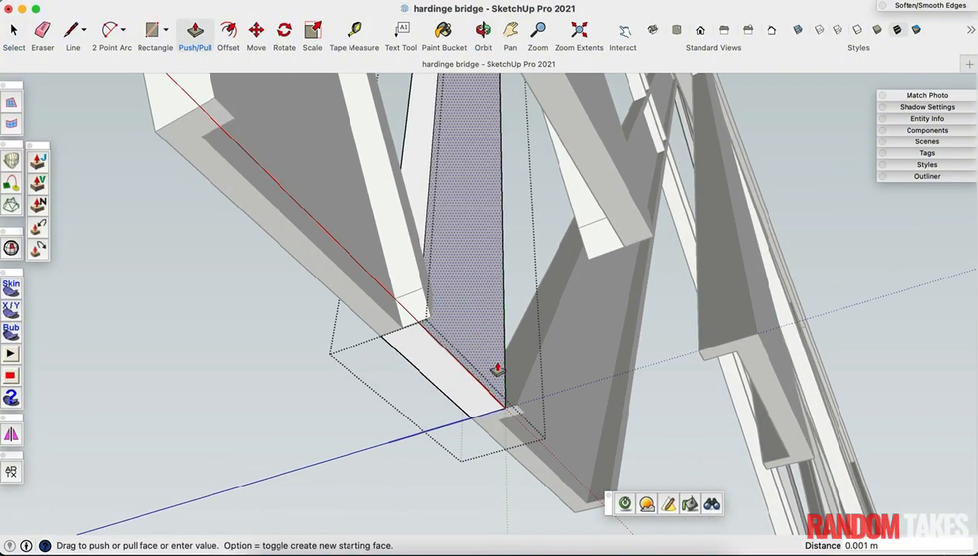
pyautogui.click(510, 451)
# Step: Offset this post's wide face inward, extend the side lines 0.047 m to the foot and erase the inner bottom edge
pyautogui.scroll(3, 463, 324)
pyautogui.press('space')
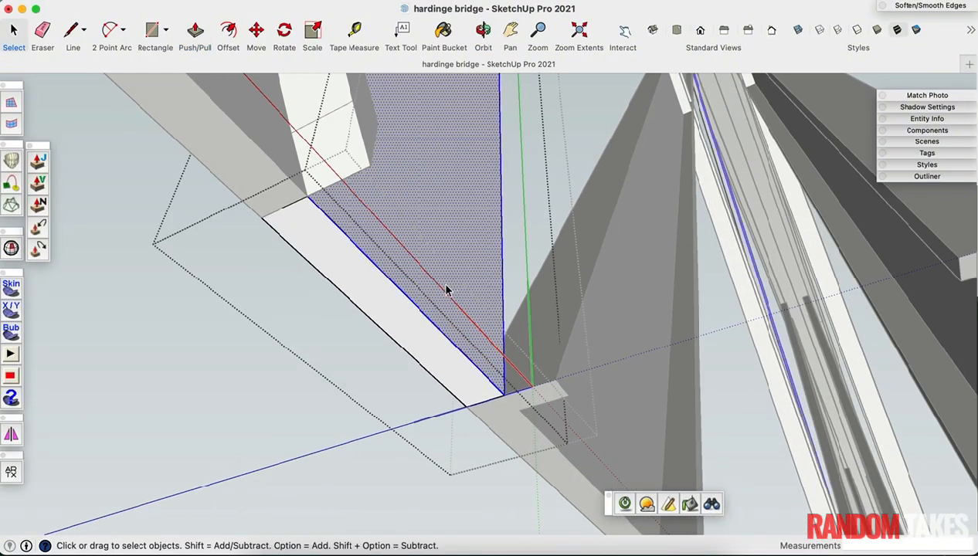
pyautogui.click(421, 307)
pyautogui.click(443, 290)
pyautogui.press('f')
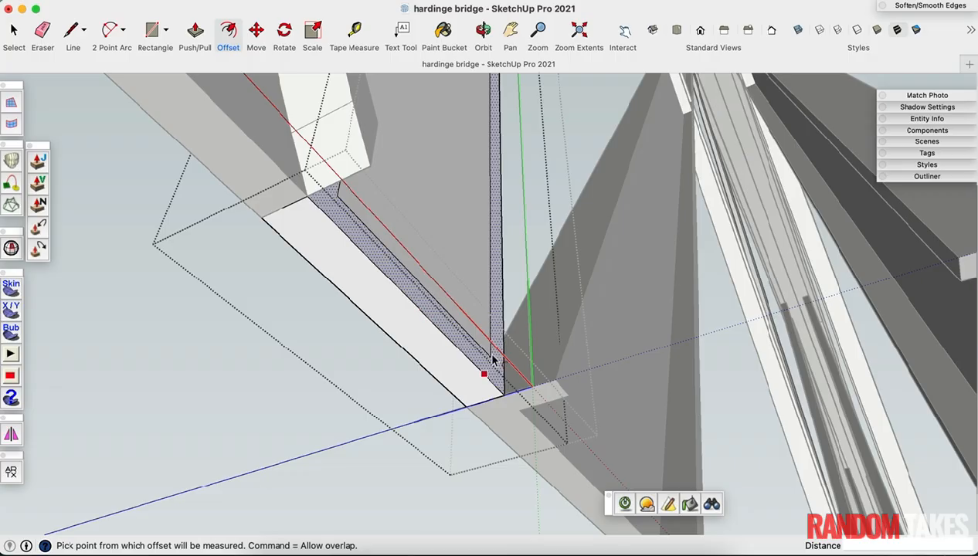
pyautogui.scroll(3, 492, 358)
pyautogui.press('l')
pyautogui.scroll(2, 493, 367)
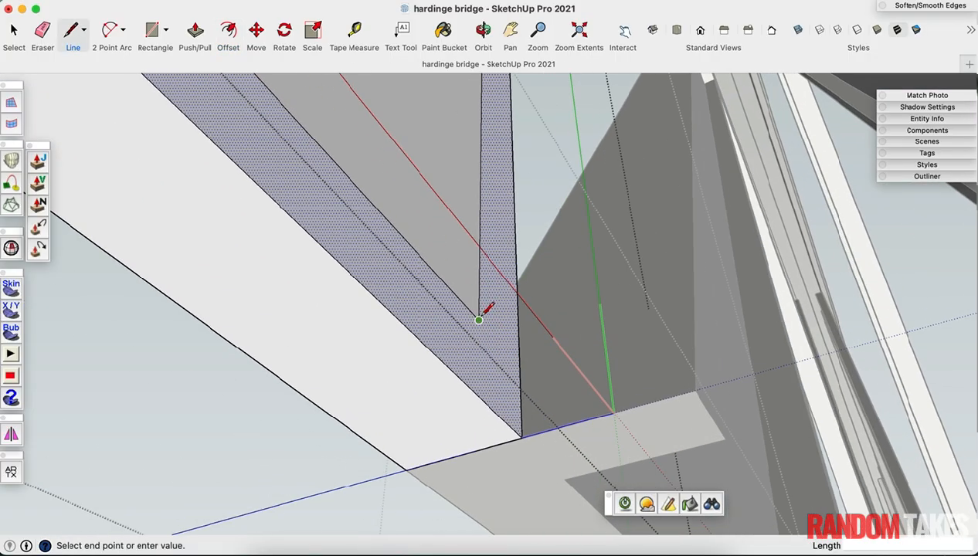
pyautogui.scroll(-3, 479, 394)
pyautogui.scroll(3, 375, 279)
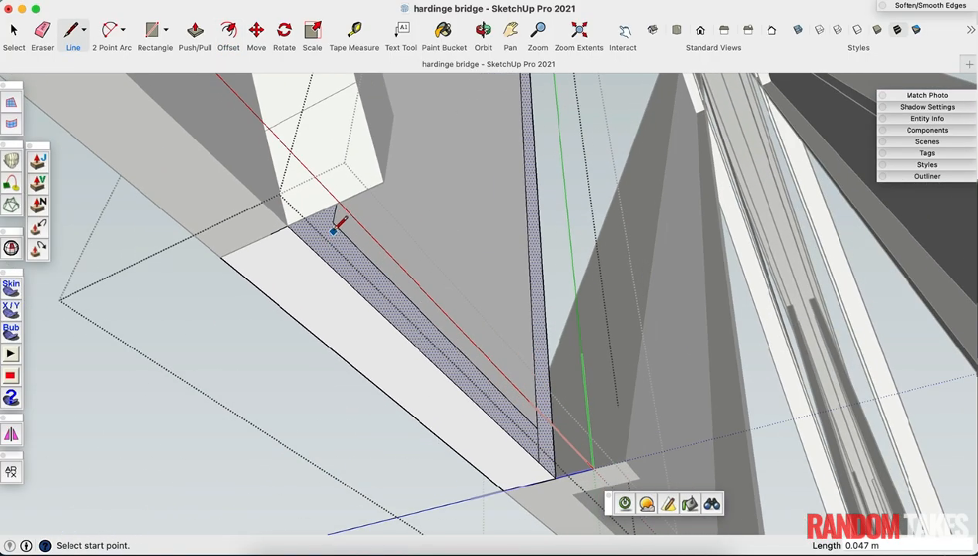
pyautogui.press('Escape')
pyautogui.press('e')
pyautogui.scroll(-5, 322, 359)
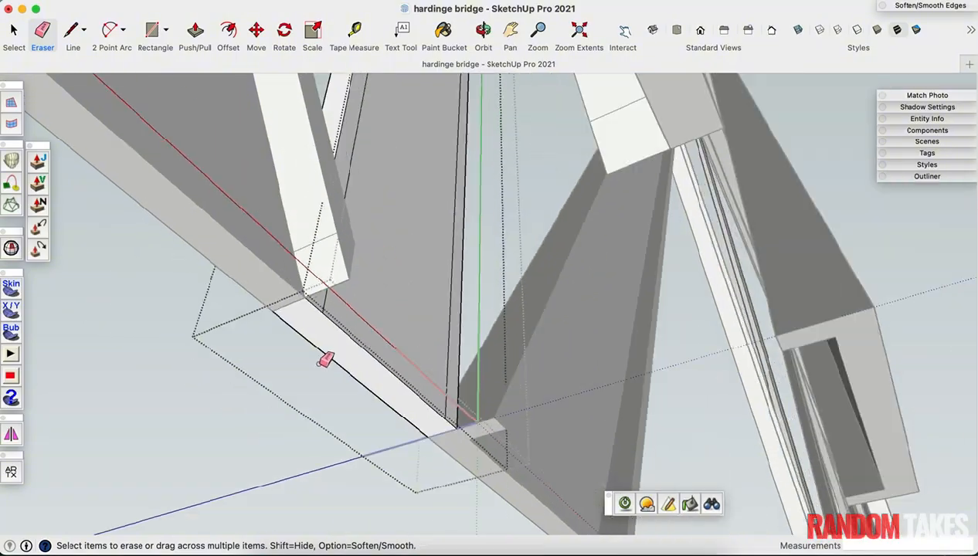
# Step: Extend the offset's side lines 0.047 m to this post's head and erase the inner top edge
pyautogui.scroll(-3, 323, 363)
pyautogui.scroll(8, 360, 142)
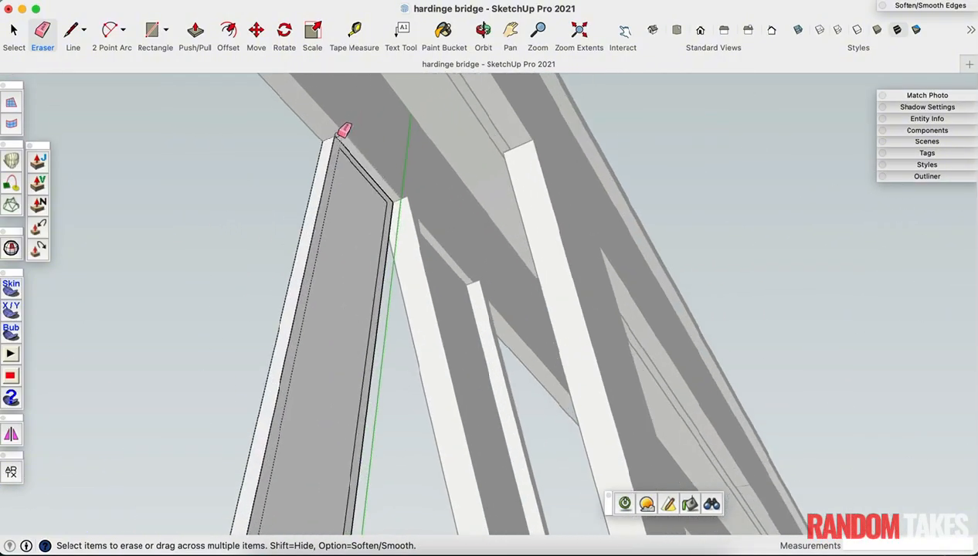
pyautogui.press('l')
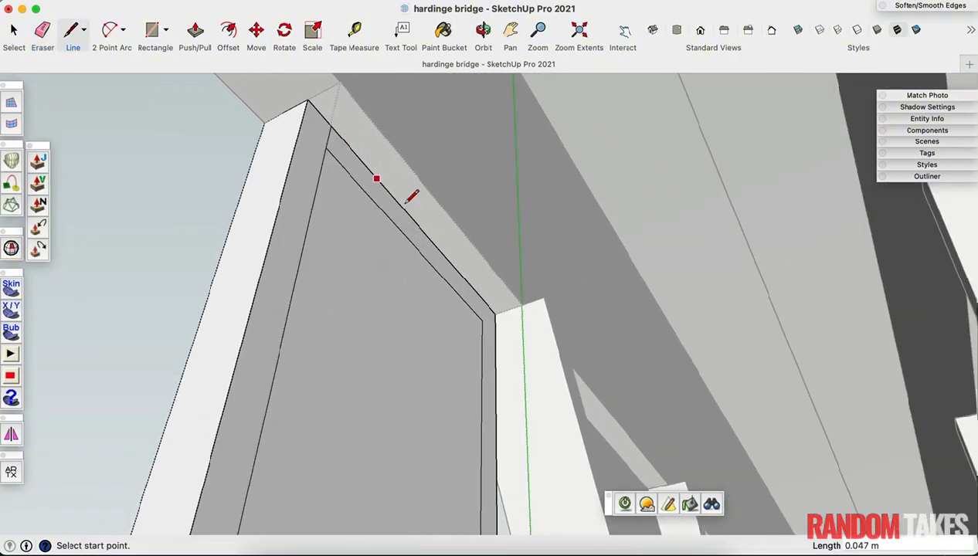
pyautogui.press('e')
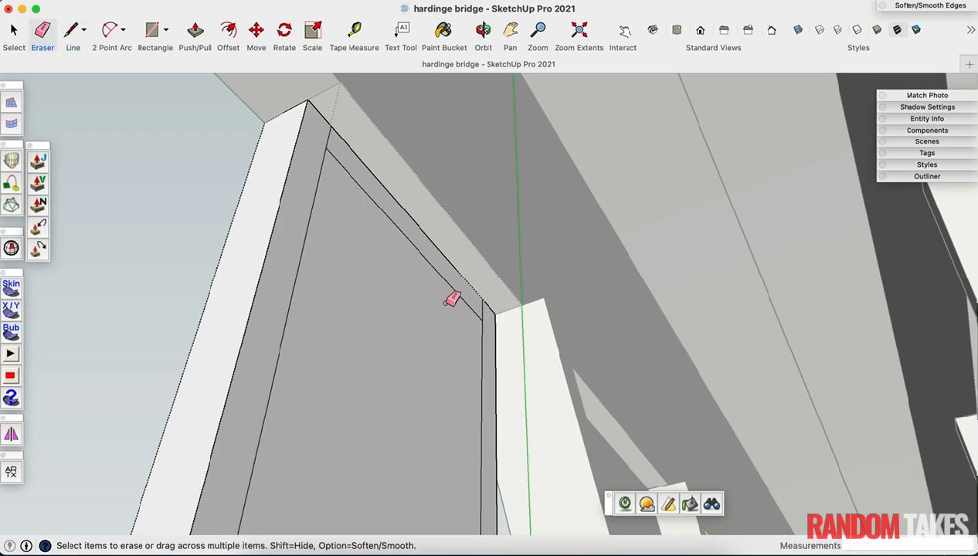
# Step: Push/Pull this post's two side strips outward to form its flanges
pyautogui.press('p')
pyautogui.click(492, 364)
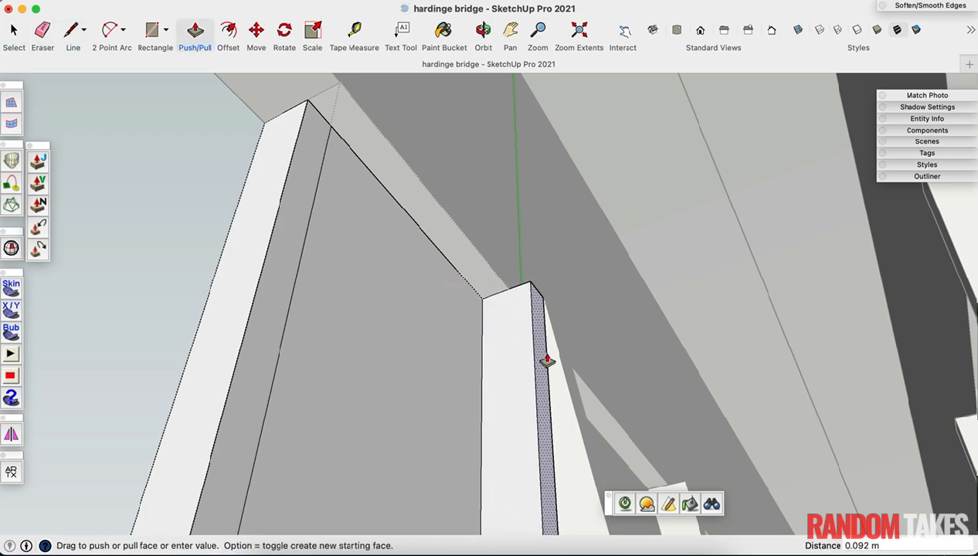
pyautogui.click(581, 441)
pyautogui.moveTo(349, 270); pyautogui.dragTo(319, 233, button='middle')
# Step: Mirror a copy of this flanged post and move it by its head corner toward the opposite chord side
pyautogui.press('space')
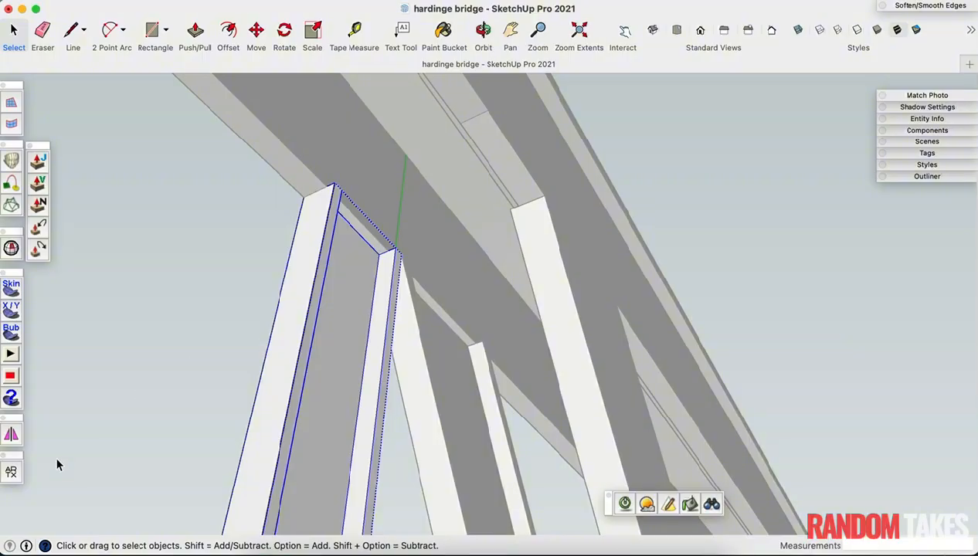
pyautogui.click(351, 339)
pyautogui.press('space')
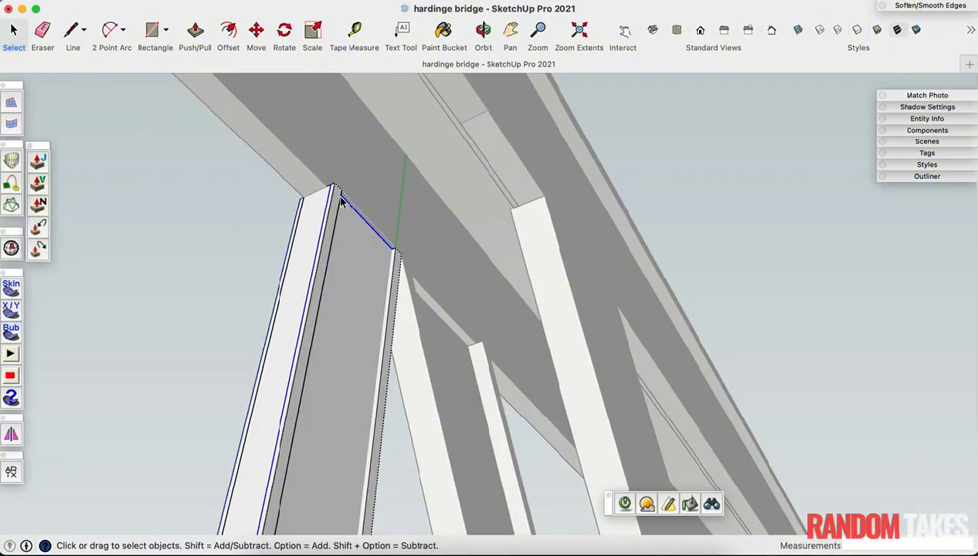
pyautogui.press('m')
pyautogui.click(332, 188)
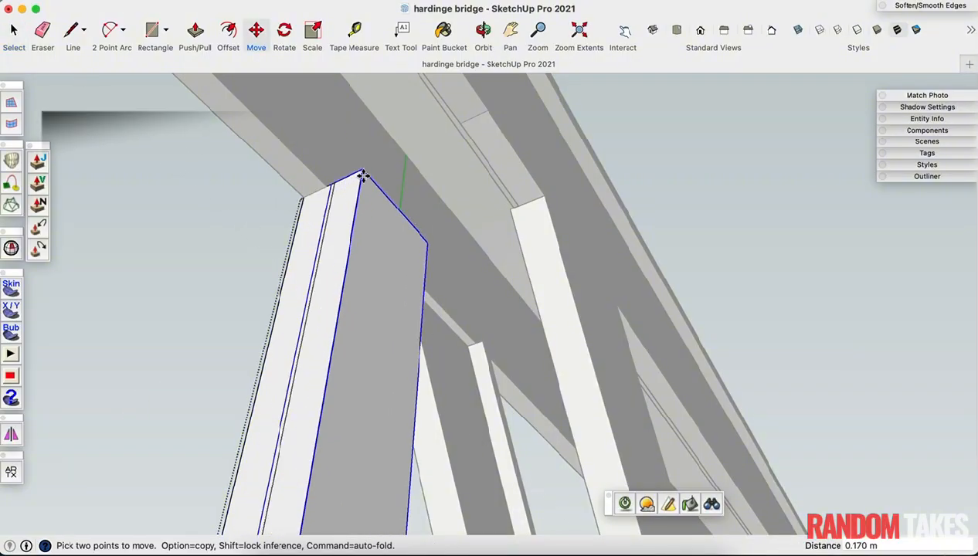